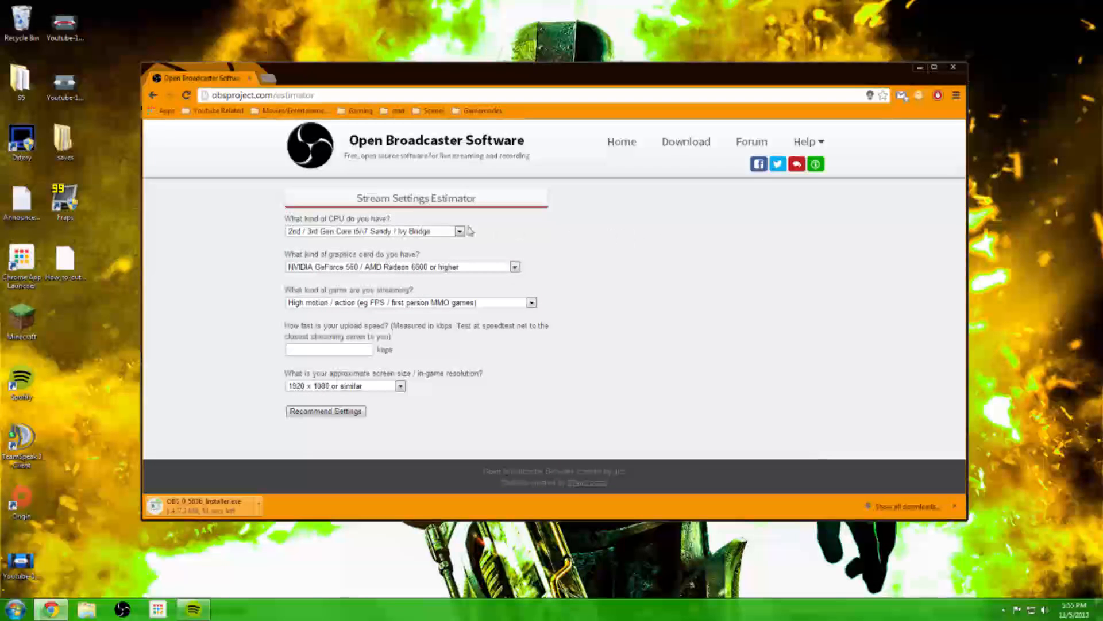
Step: Set the estimator's CPU to AMD Phenom / Phenom II / Intel Core Duo Series and graphics card to NVIDIA GeForce 560 / AMD Radeon 6600 or higher
{"action": "left_click", "coordinate": [446, 236]}
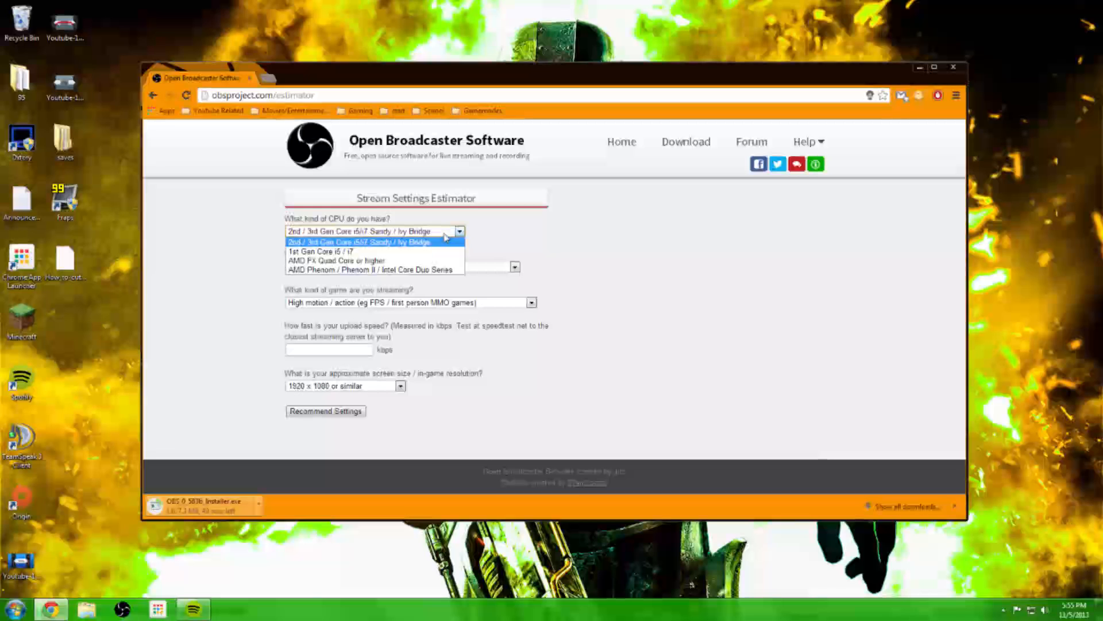
{"action": "left_click", "coordinate": [434, 270]}
{"action": "left_click", "coordinate": [432, 269]}
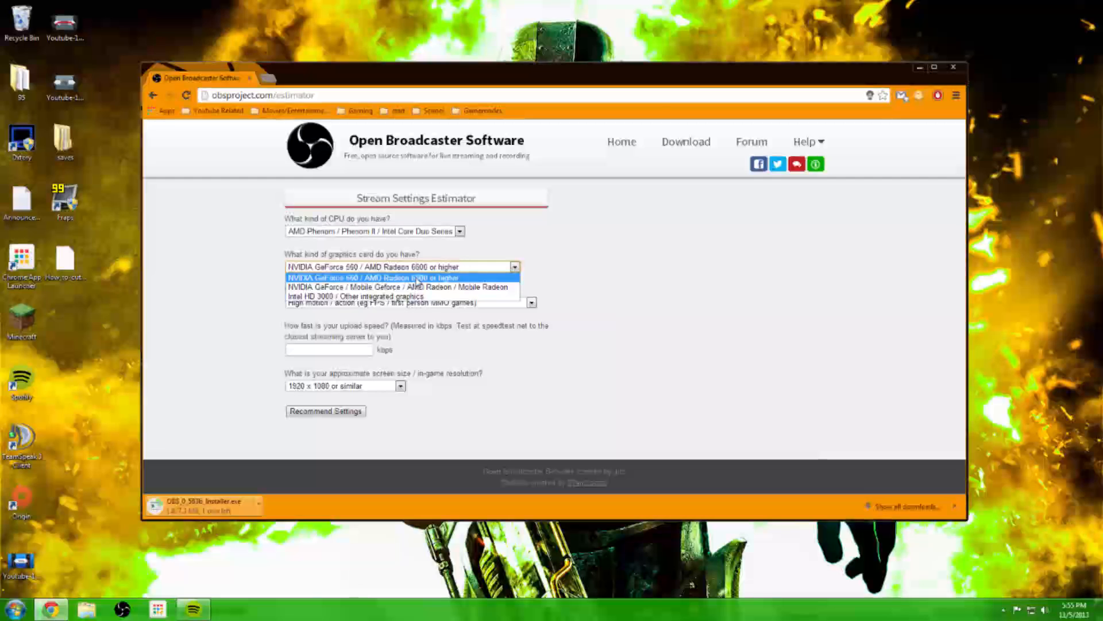
{"action": "left_click", "coordinate": [418, 278]}
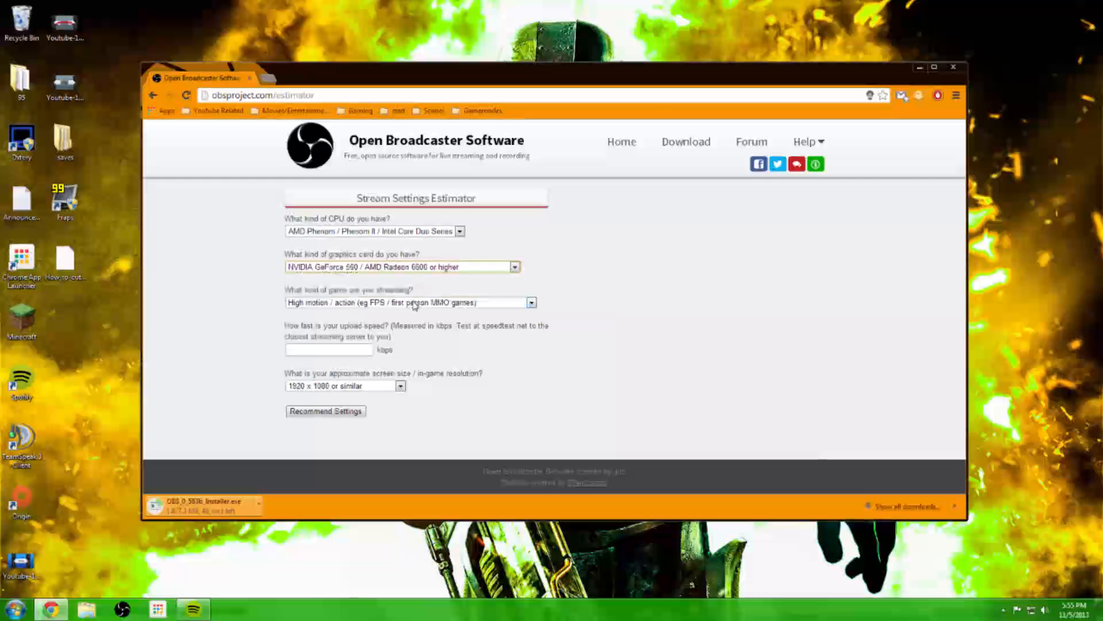
Step: Choose high motion / action as the game type and 1920 x 1080 or similar as the screen resolution
{"action": "left_click", "coordinate": [415, 305]}
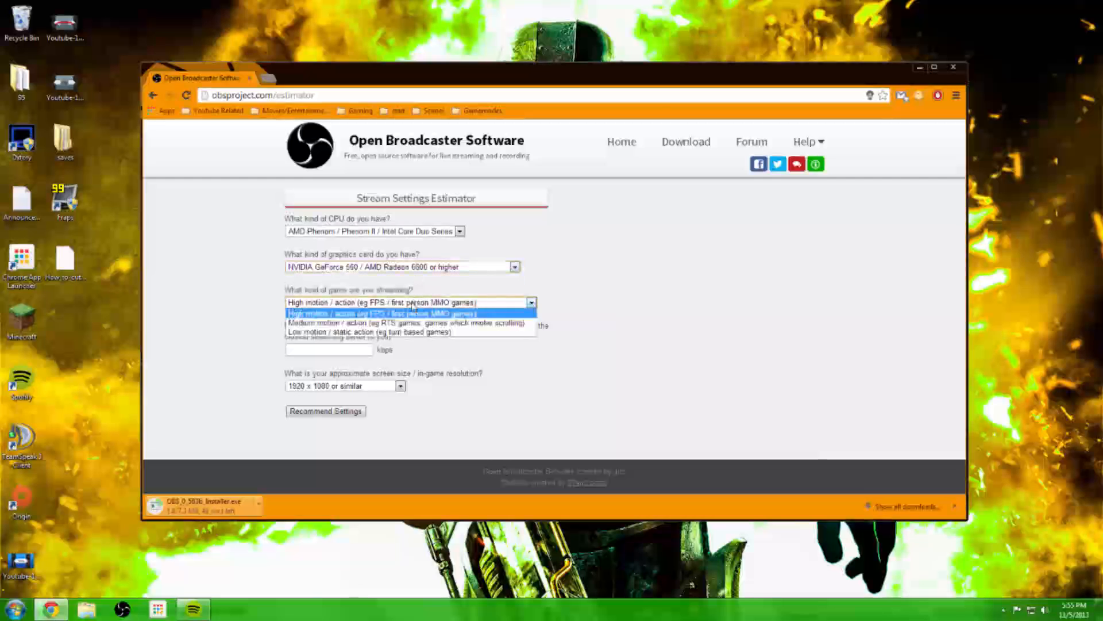
{"action": "left_click", "coordinate": [336, 316]}
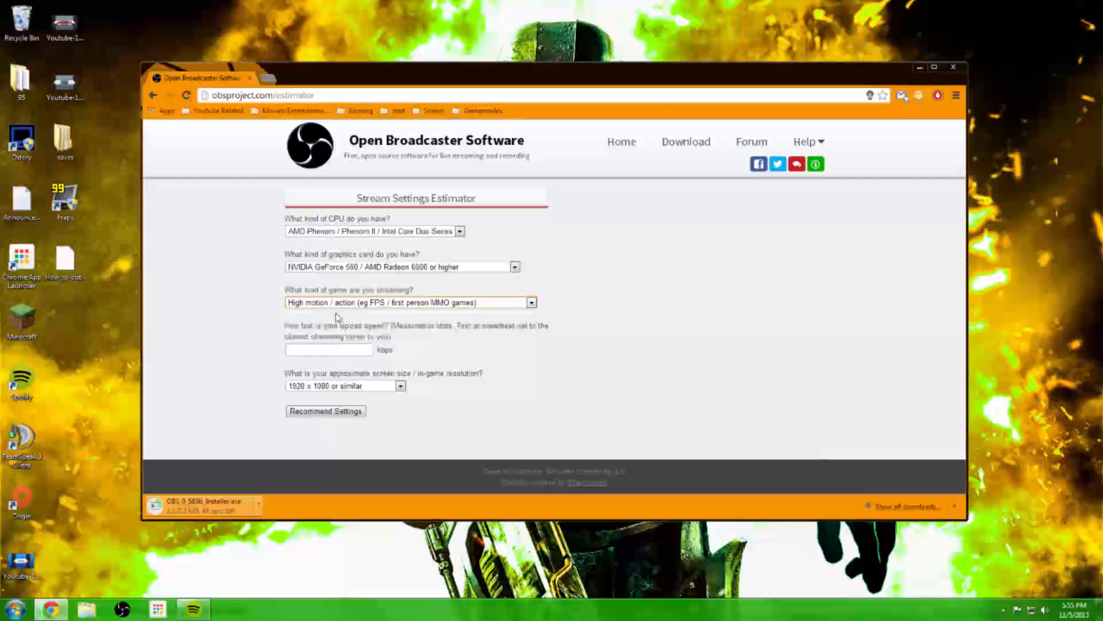
{"action": "left_click", "coordinate": [345, 391]}
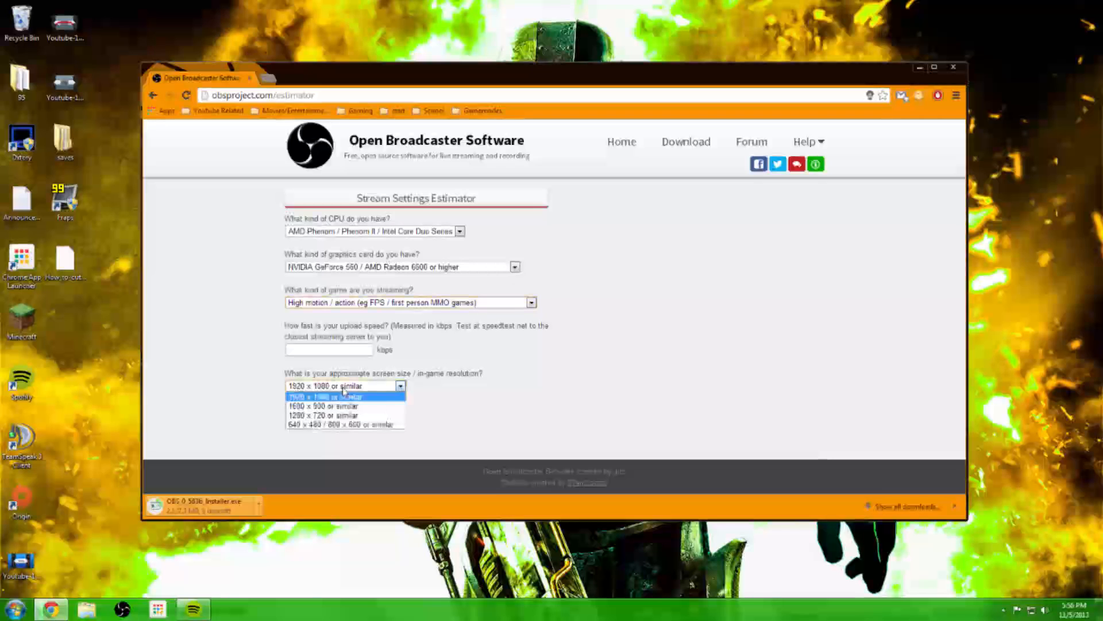
{"action": "left_click", "coordinate": [345, 397]}
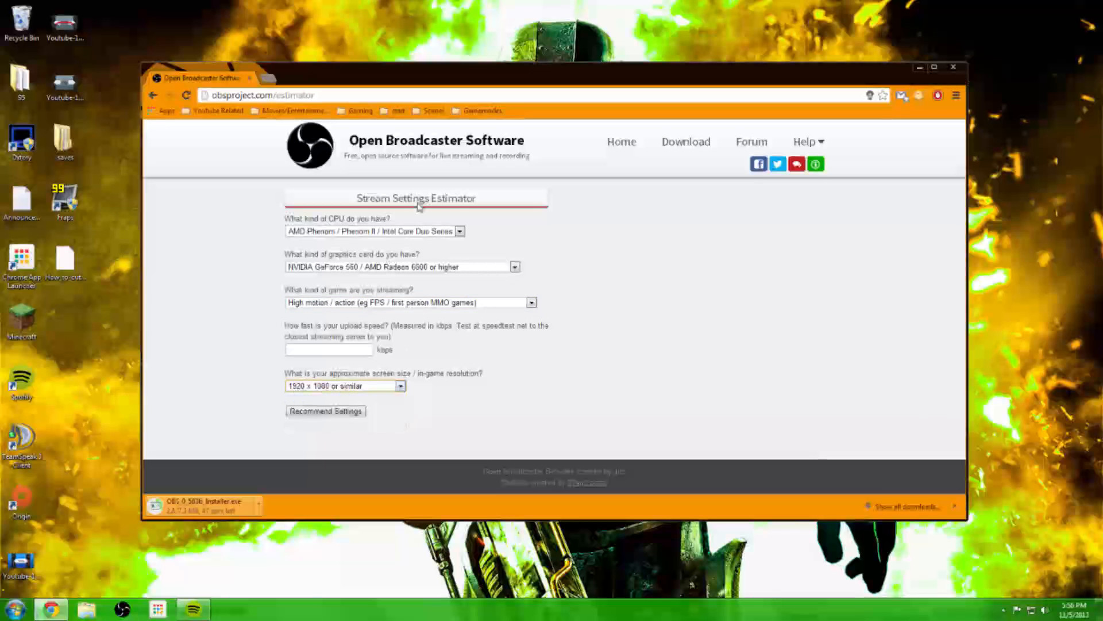
Step: Open testmy.net in a new browser tab
{"action": "left_click", "coordinate": [267, 77]}
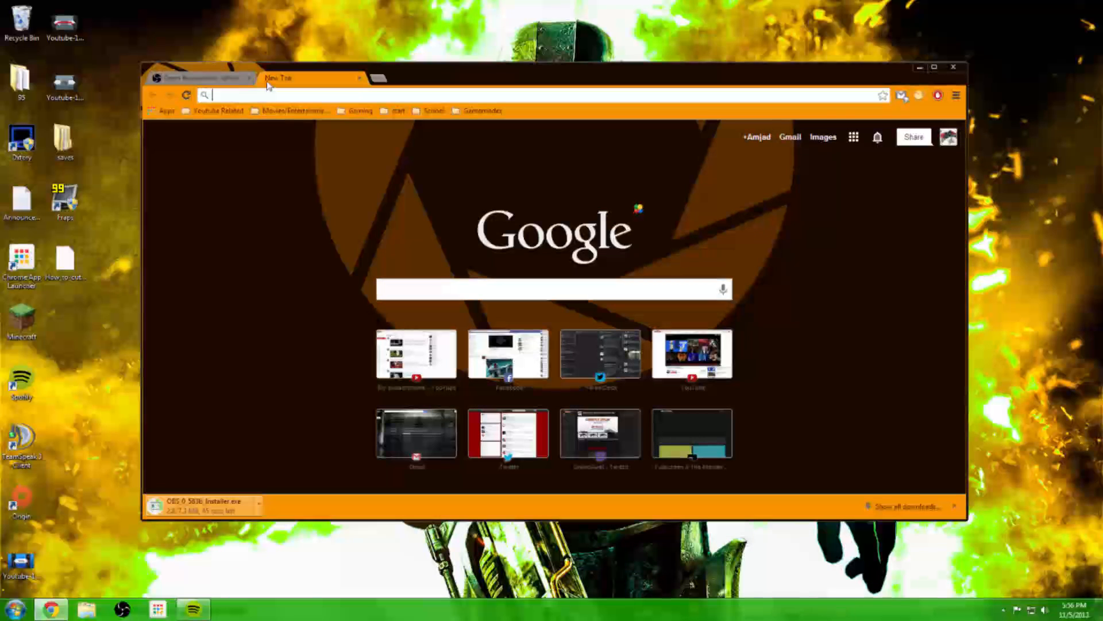
{"action": "type", "text": "Te"}
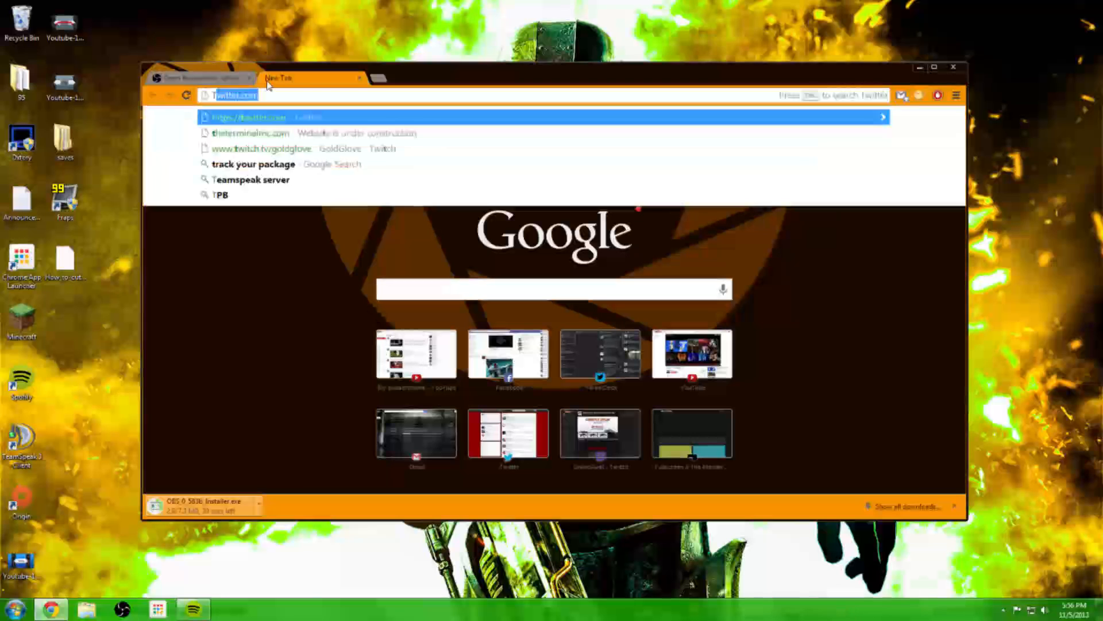
{"action": "type", "text": "t"}
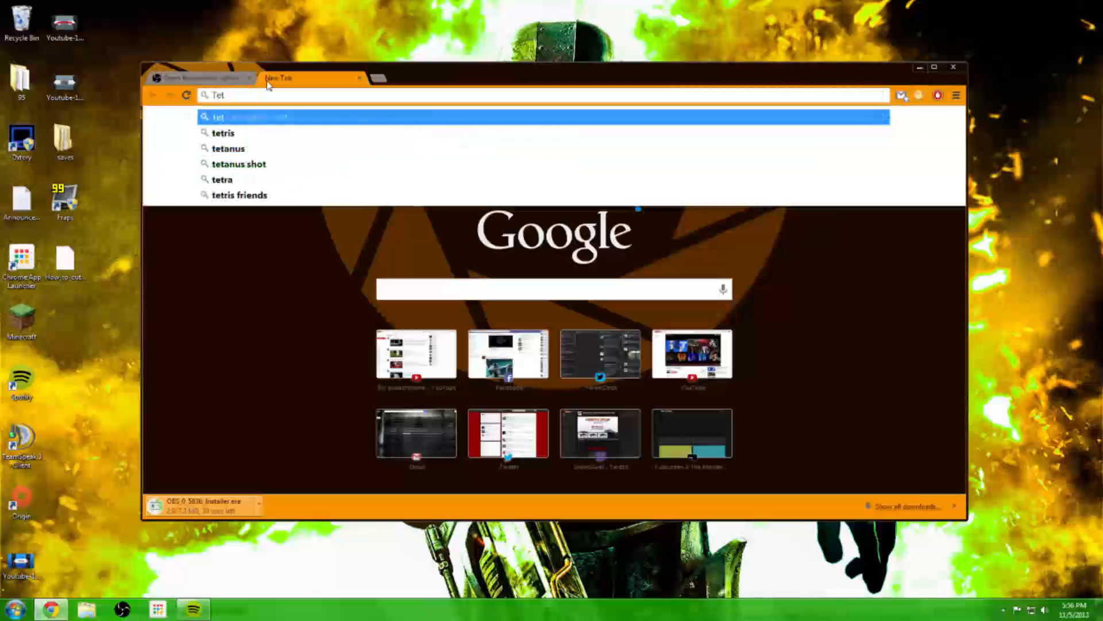
{"action": "key", "text": "BackSpace"}
{"action": "type", "text": "st"}
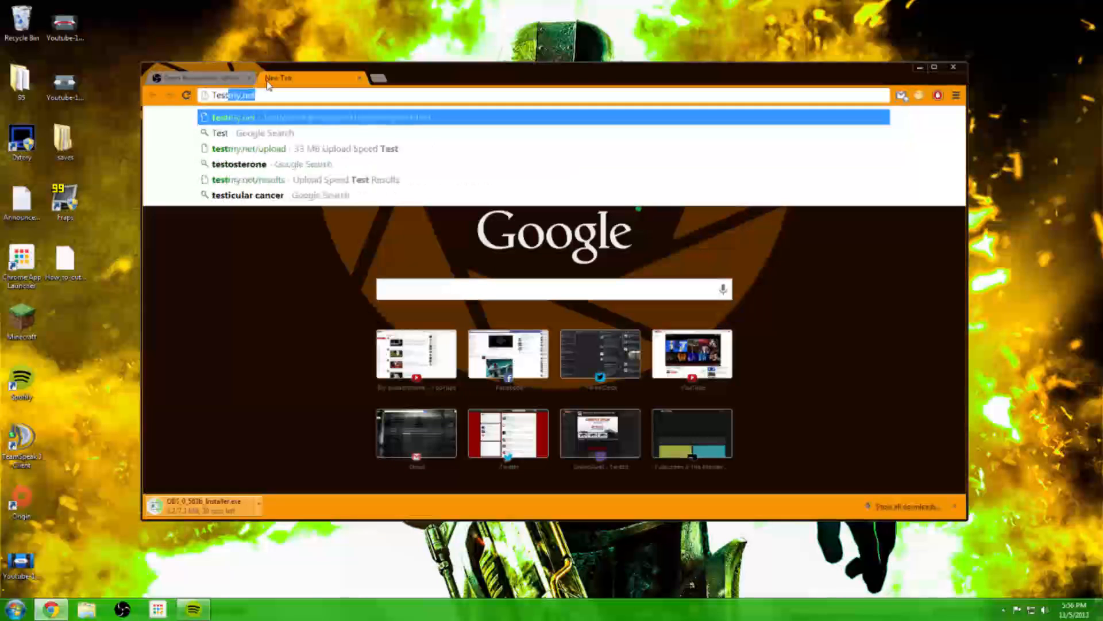
{"action": "type", "text": "my"}
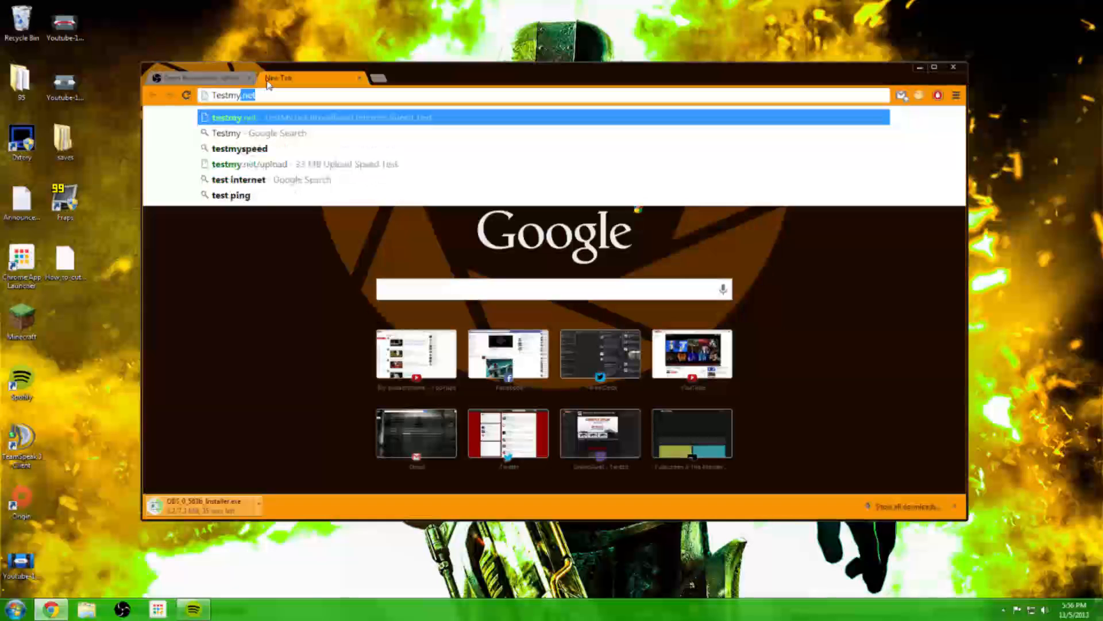
{"action": "type", "text": ".n"}
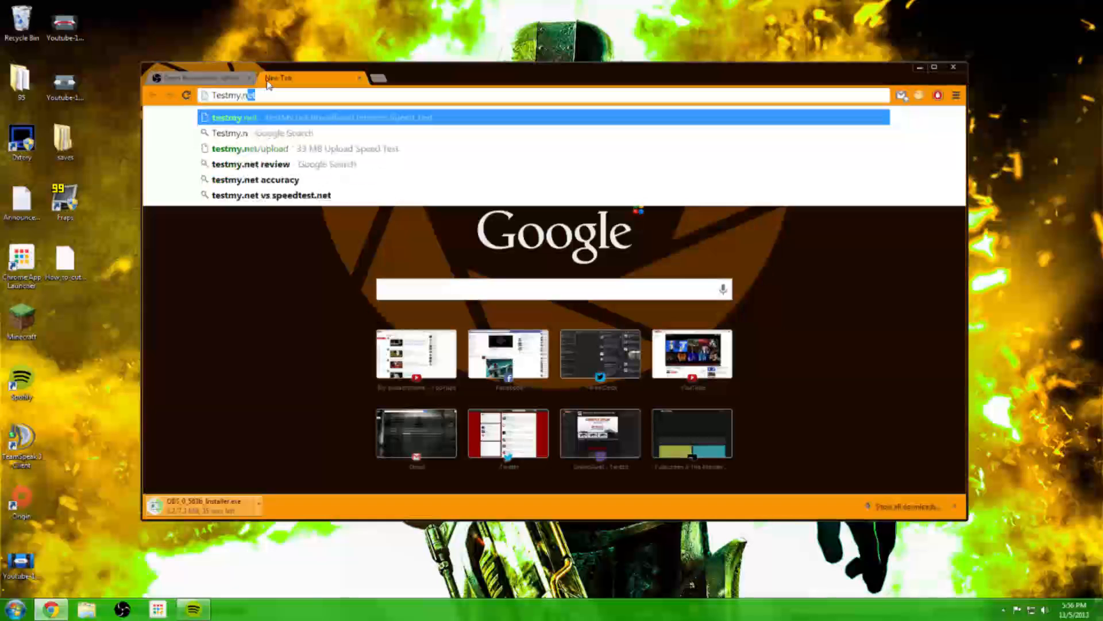
{"action": "type", "text": "et"}
{"action": "key", "text": "Return"}
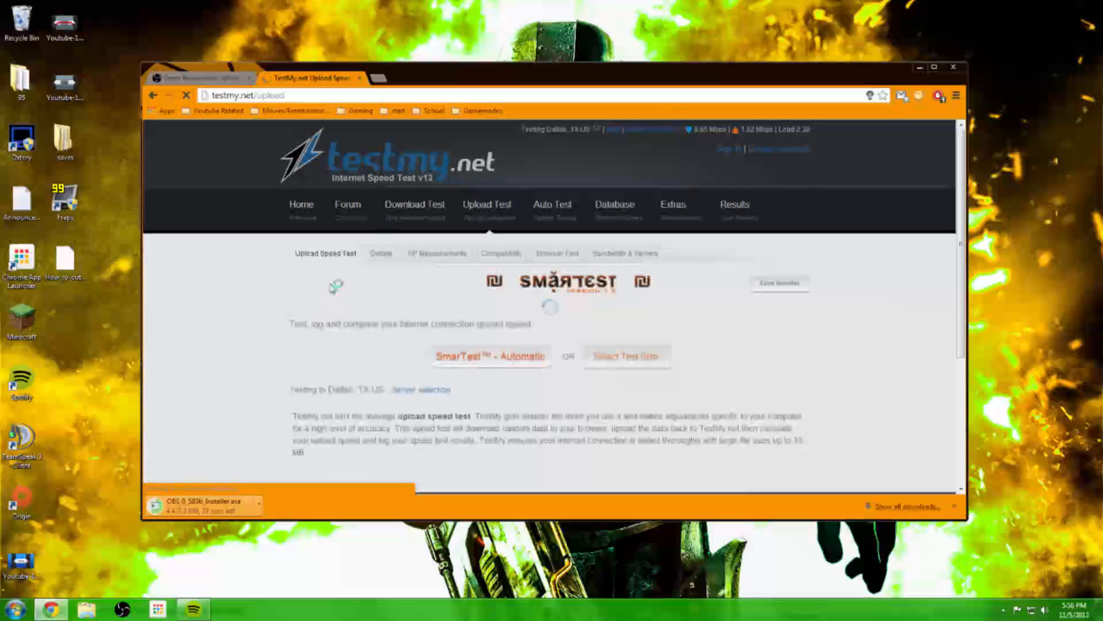
Step: Run the testmy.net upload speed test with a 33 MB test size
{"action": "left_click", "coordinate": [201, 80]}
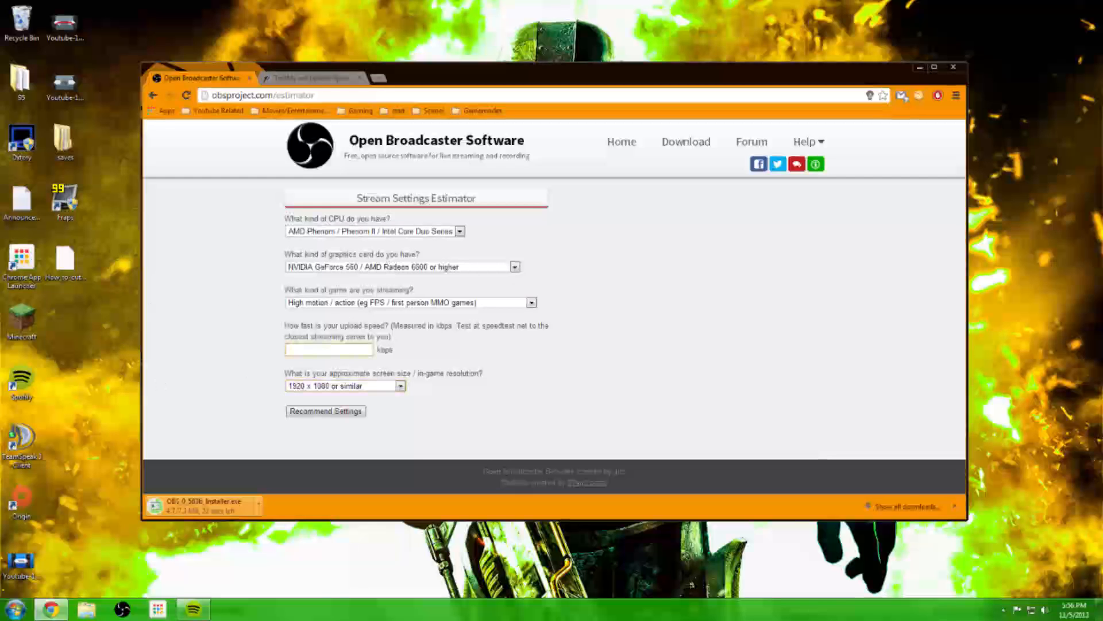
{"action": "left_click", "coordinate": [322, 78]}
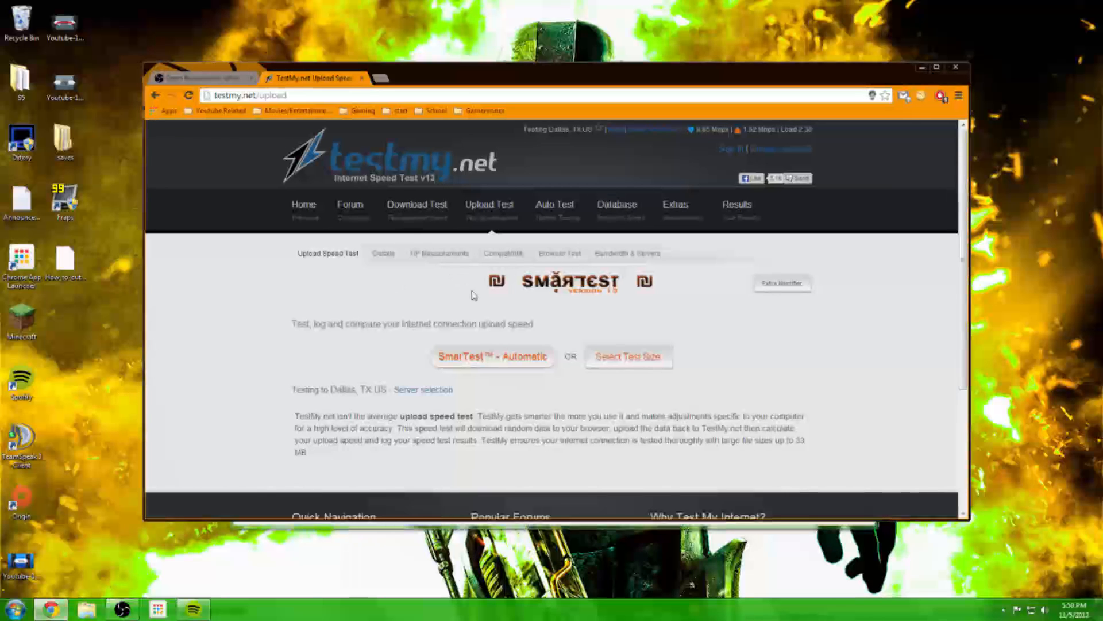
{"action": "left_click", "coordinate": [622, 355]}
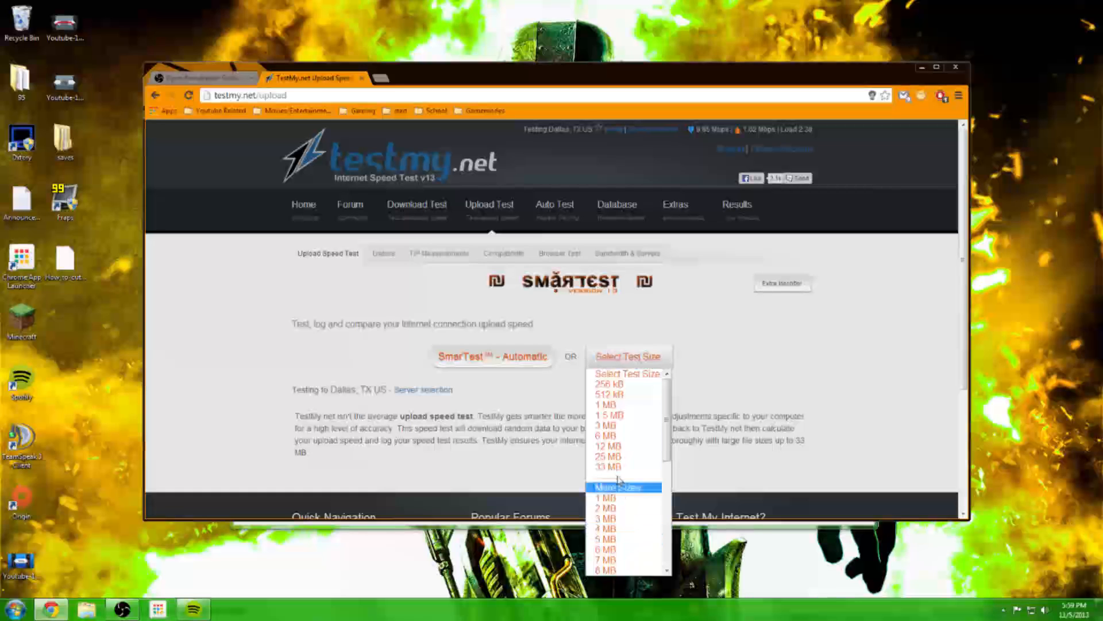
{"action": "scroll", "coordinate": [619, 467], "scroll_direction": "down", "scroll_amount": 5}
{"action": "scroll", "coordinate": [622, 464], "scroll_direction": "up", "scroll_amount": 5}
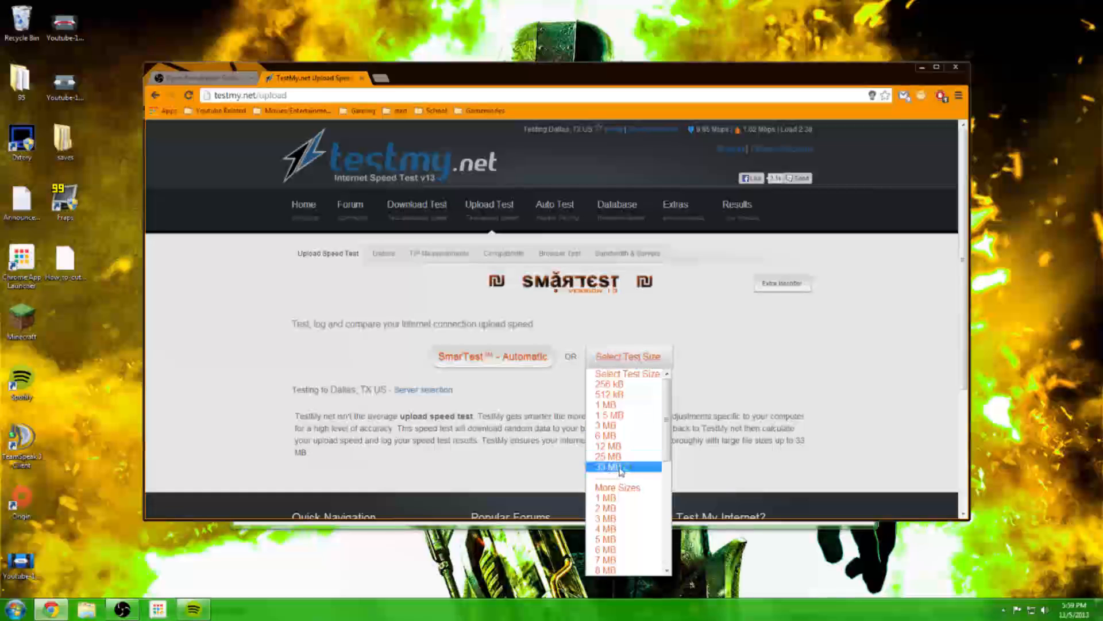
{"action": "left_click", "coordinate": [622, 467]}
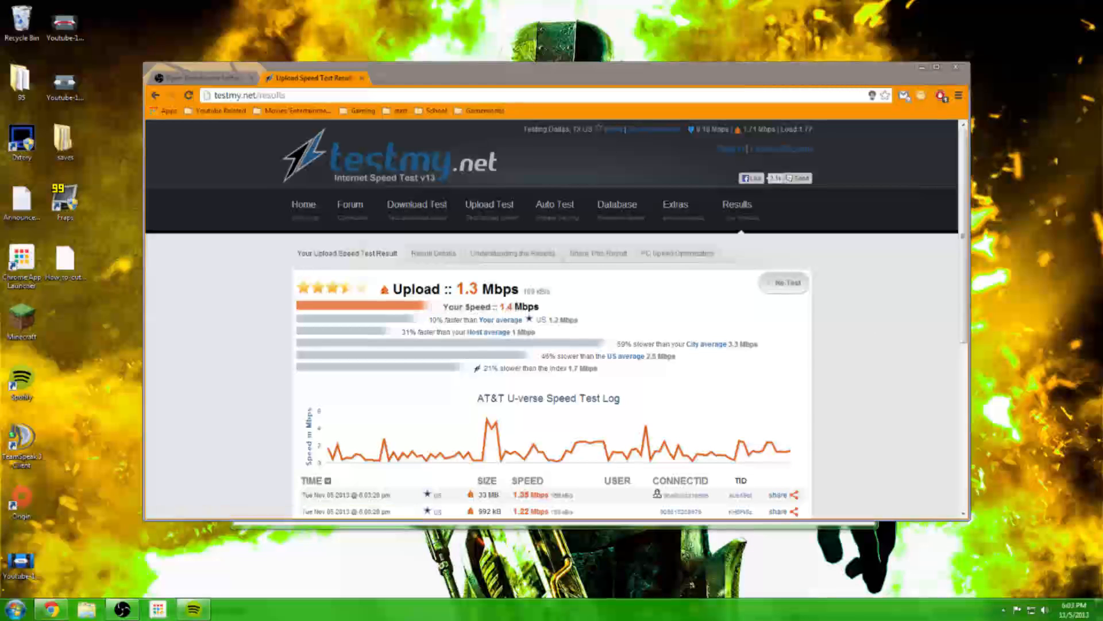
Step: Search Google for the upload result "1.3 Mbps" straight from the speed test results page
{"action": "double_click", "coordinate": [507, 307]}
{"action": "left_click_drag", "start_coordinate": [457, 289], "coordinate": [479, 289]}
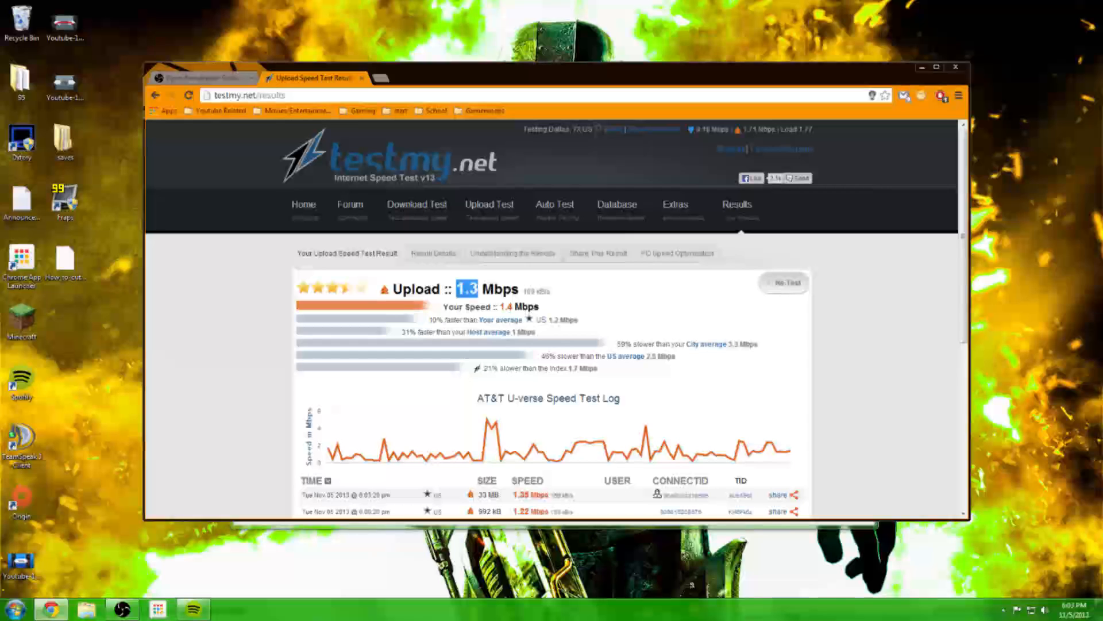
{"action": "right_click", "coordinate": [471, 292]}
{"action": "left_click", "coordinate": [496, 299]}
{"action": "left_click_drag", "start_coordinate": [519, 289], "coordinate": [459, 289]}
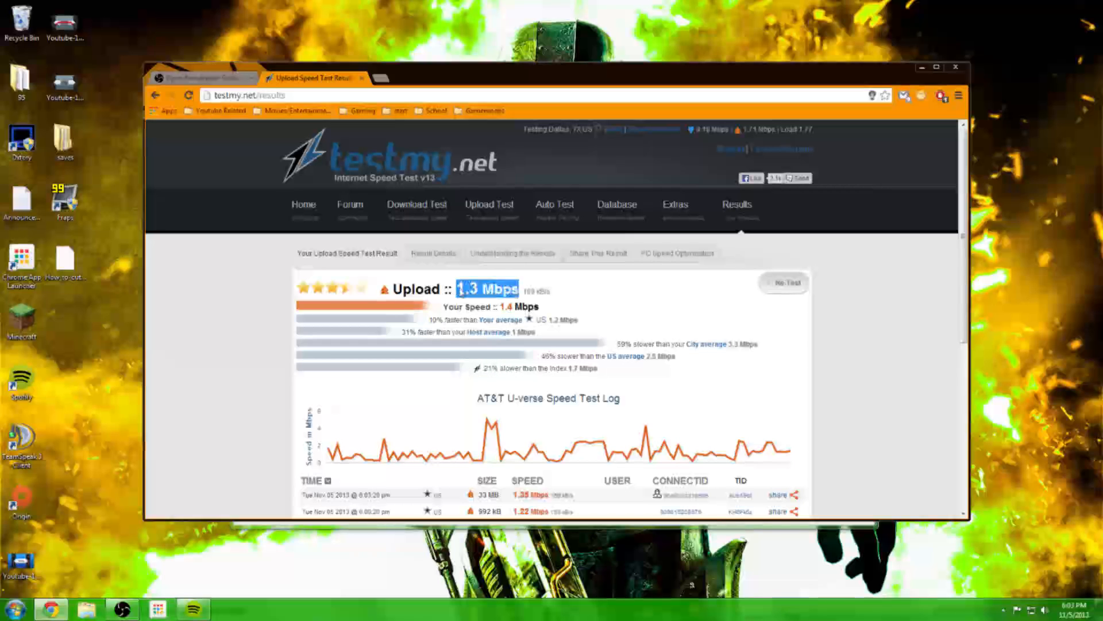
{"action": "right_click", "coordinate": [459, 290]}
{"action": "left_click", "coordinate": [493, 308]}
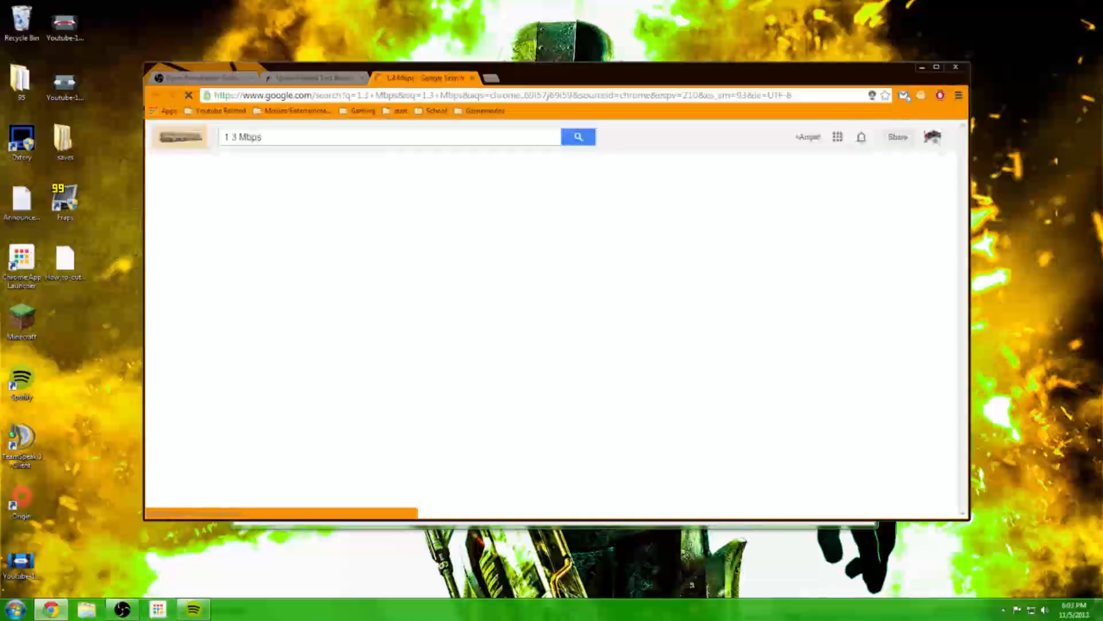
Step: Refine the web search to "1.3 mbps to kbps" to convert the upload speed
{"action": "left_click", "coordinate": [447, 142]}
{"action": "type", "text": "to"}
{"action": "key", "text": "Down"}
{"action": "key", "text": "Return"}
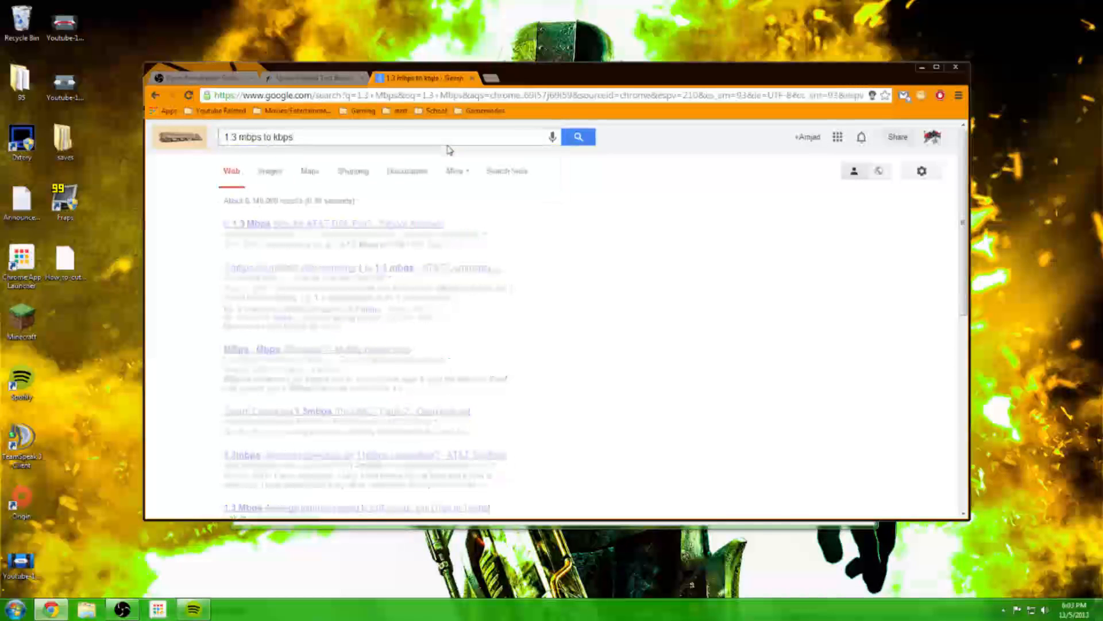
{"action": "left_click_drag", "start_coordinate": [229, 261], "coordinate": [364, 260]}
{"action": "left_click", "coordinate": [364, 260]}
Step: Copy the converted value 1 331.2 from the search results into the estimator's upload speed field
{"action": "left_click", "coordinate": [193, 79]}
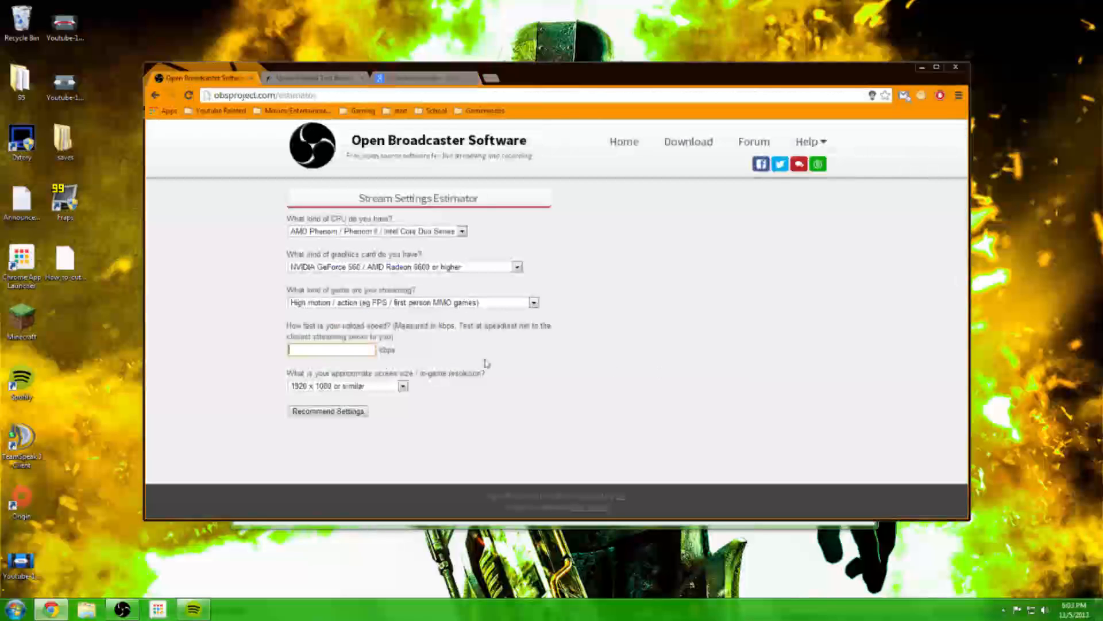
{"action": "left_click", "coordinate": [405, 81]}
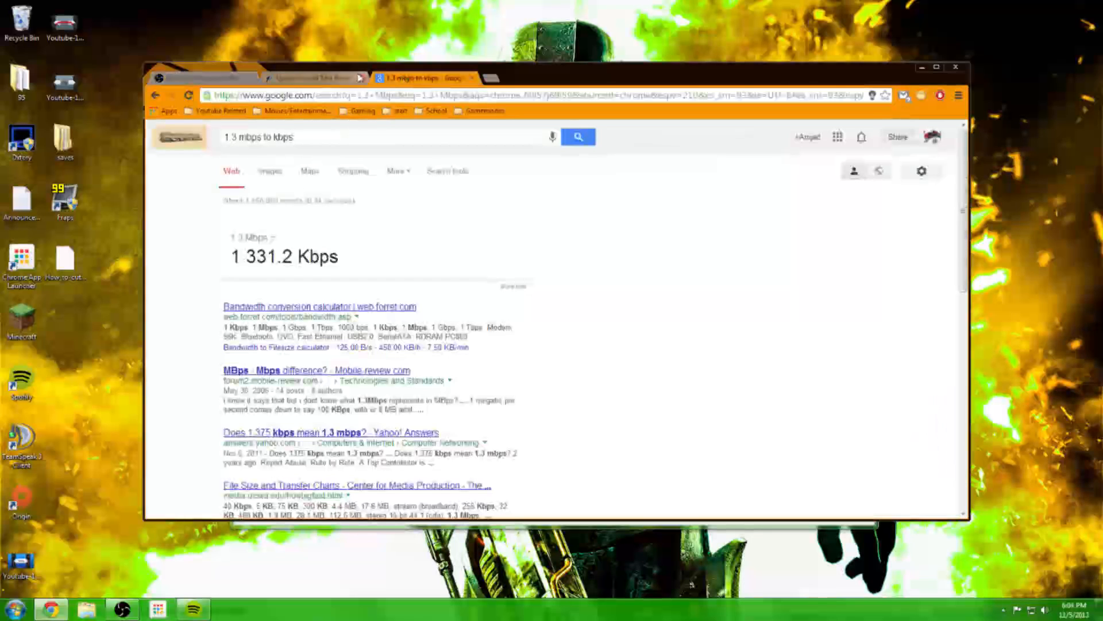
{"action": "left_click_drag", "start_coordinate": [231, 257], "coordinate": [282, 256]}
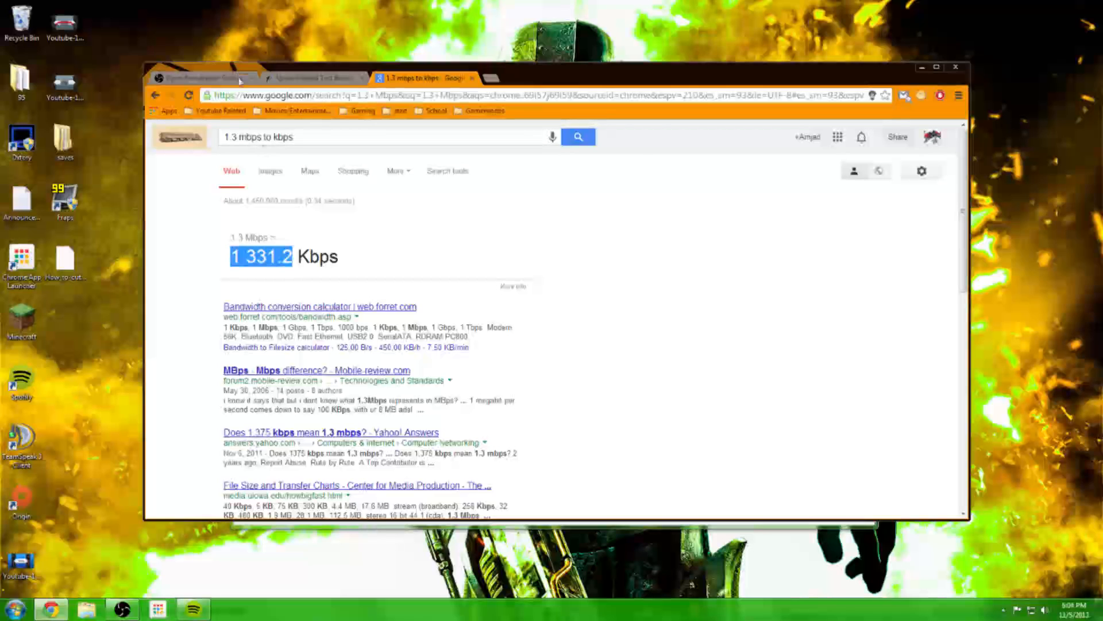
{"action": "left_click", "coordinate": [217, 78]}
{"action": "key", "text": "ctrl+v"}
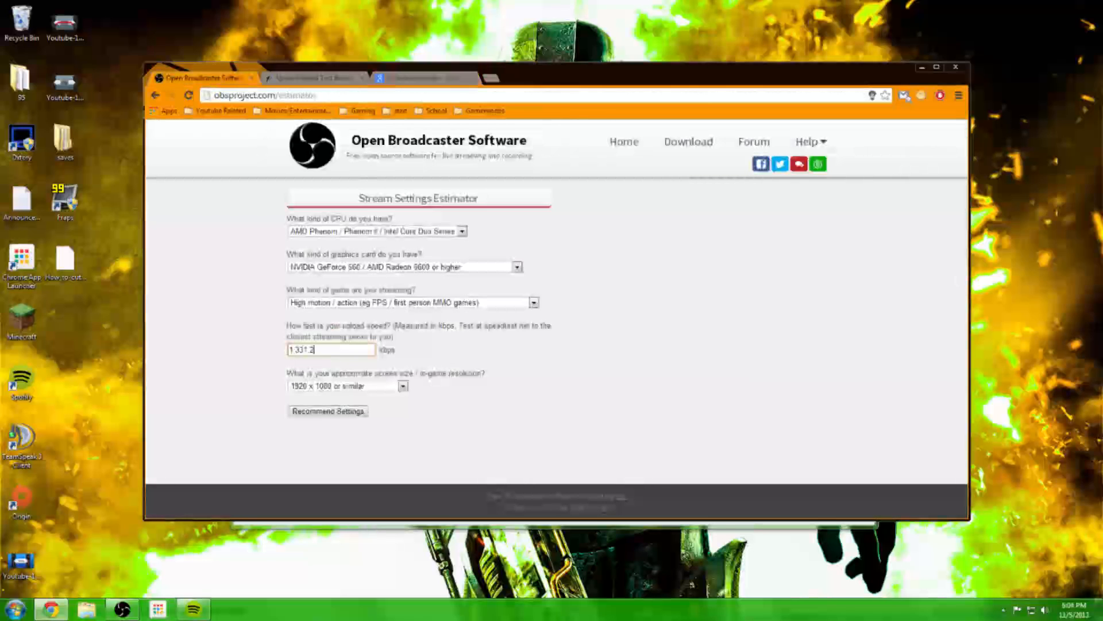
Step: Correct the upload speed to 1131 kbps and generate the recommended stream settings
{"action": "left_click", "coordinate": [293, 350]}
{"action": "key", "text": "BackSpace"}
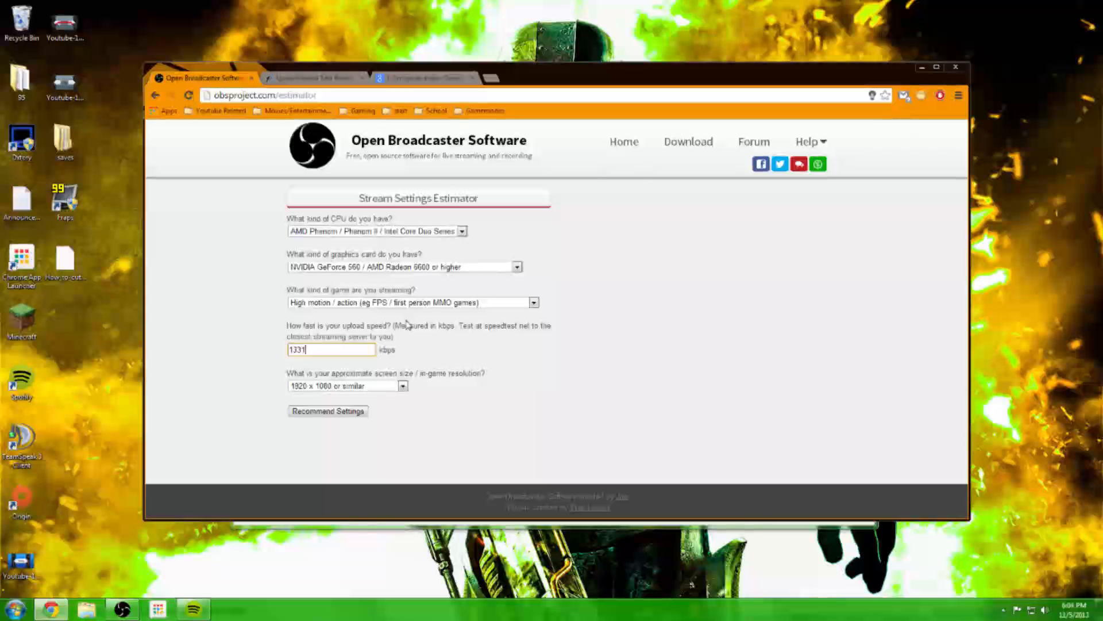
{"action": "type", "text": "3"}
{"action": "left_click", "coordinate": [353, 412]}
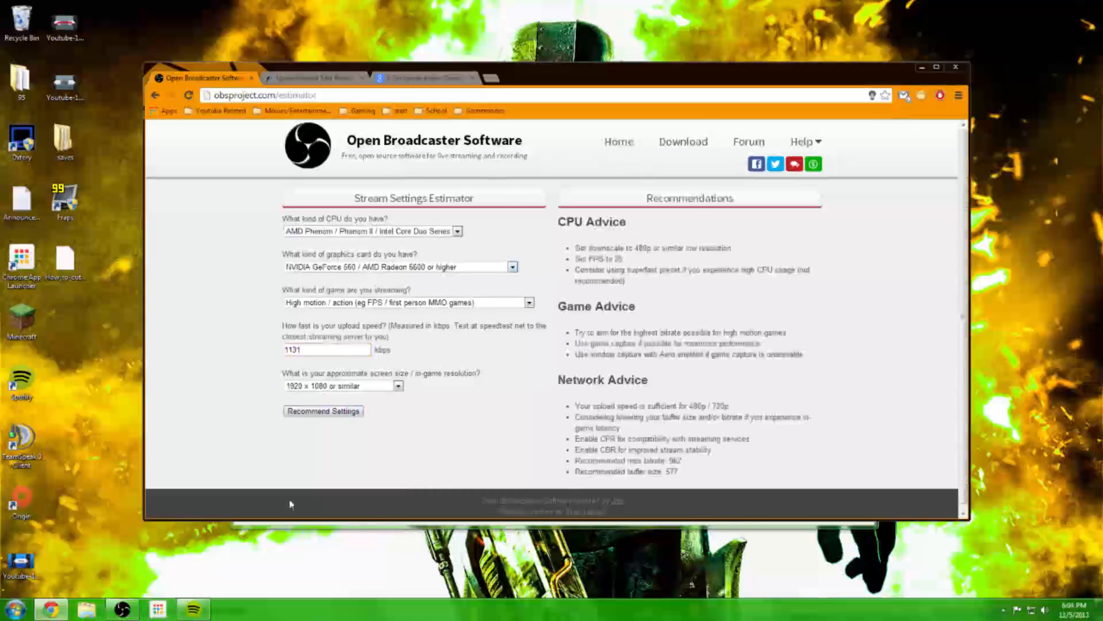
Step: Switch to Open Broadcaster Software and move its window and the browser window apart for side-by-side viewing
{"action": "left_click", "coordinate": [121, 608]}
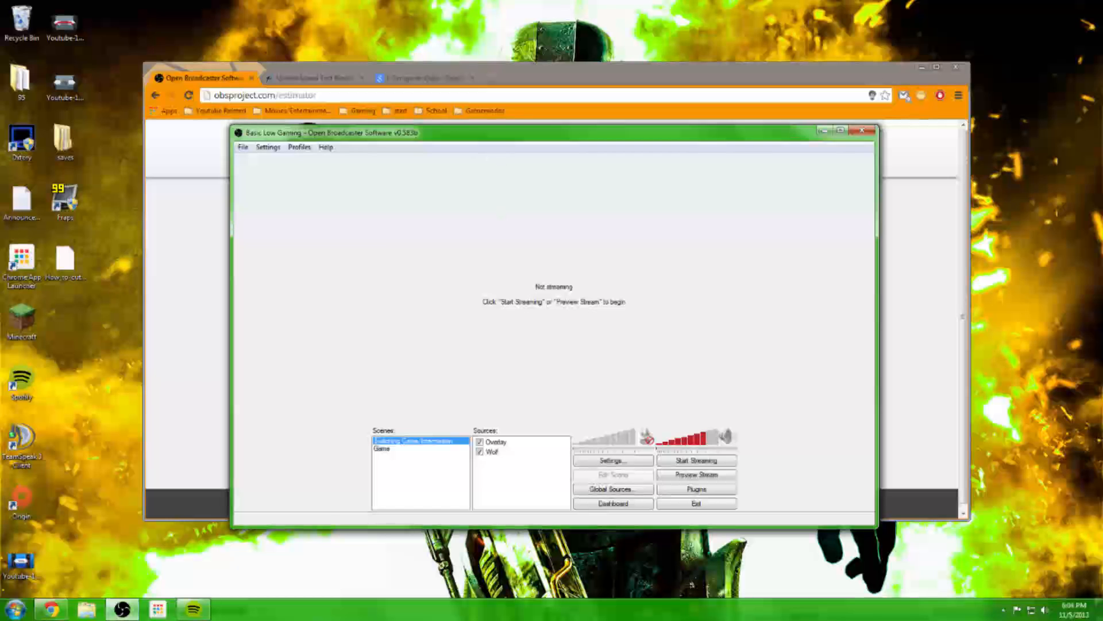
{"action": "left_click_drag", "start_coordinate": [539, 90], "coordinate": [766, 115]}
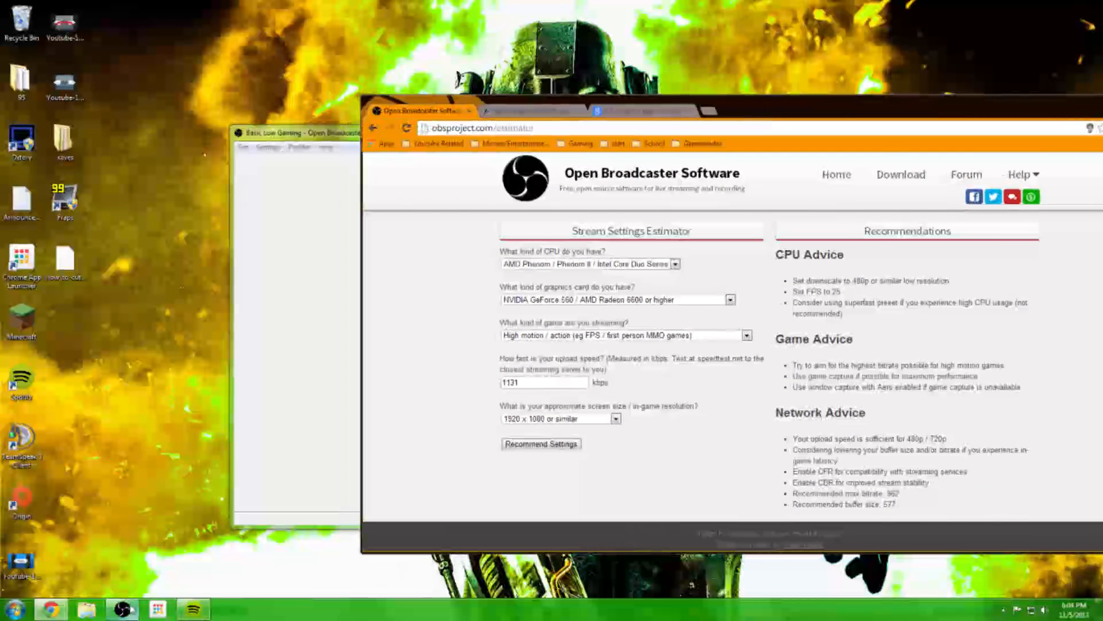
{"action": "left_click", "coordinate": [122, 609]}
{"action": "left_click_drag", "start_coordinate": [496, 140], "coordinate": [383, 121]}
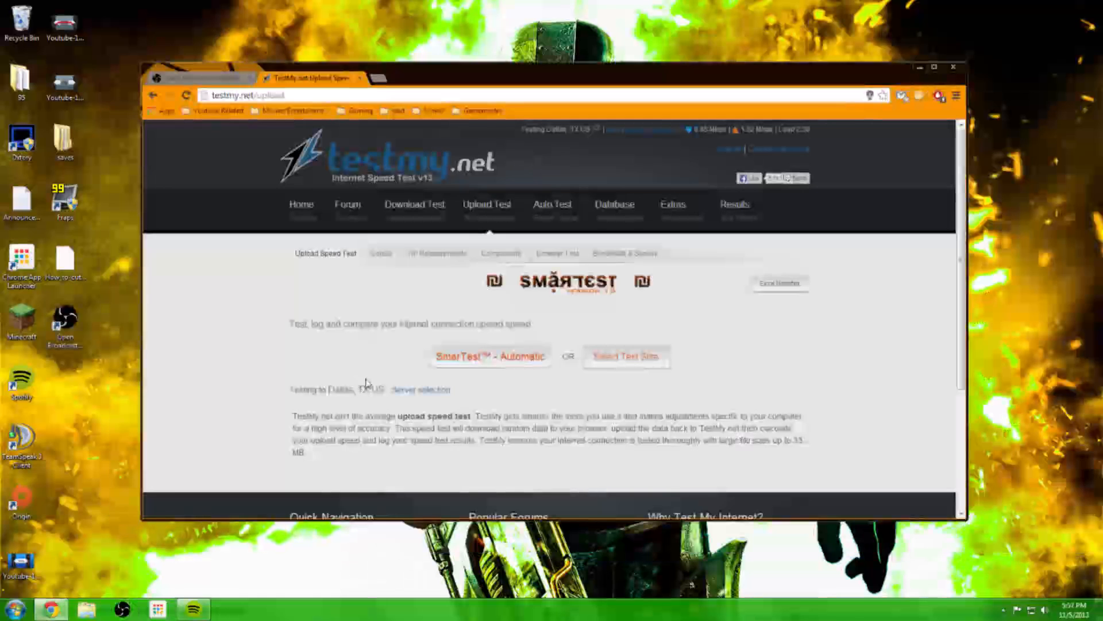
Step: Browse to the OBS folder under Program Files on Local Disk (C:) and launch Open Broadcaster Software from there
{"action": "left_click", "coordinate": [16, 609]}
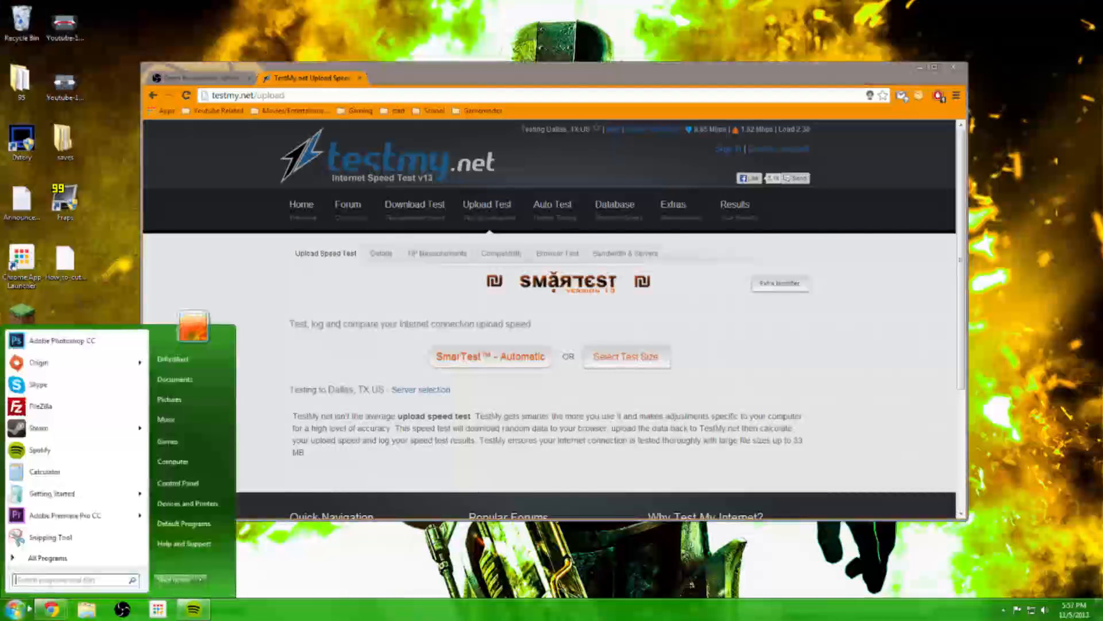
{"action": "left_click", "coordinate": [194, 470]}
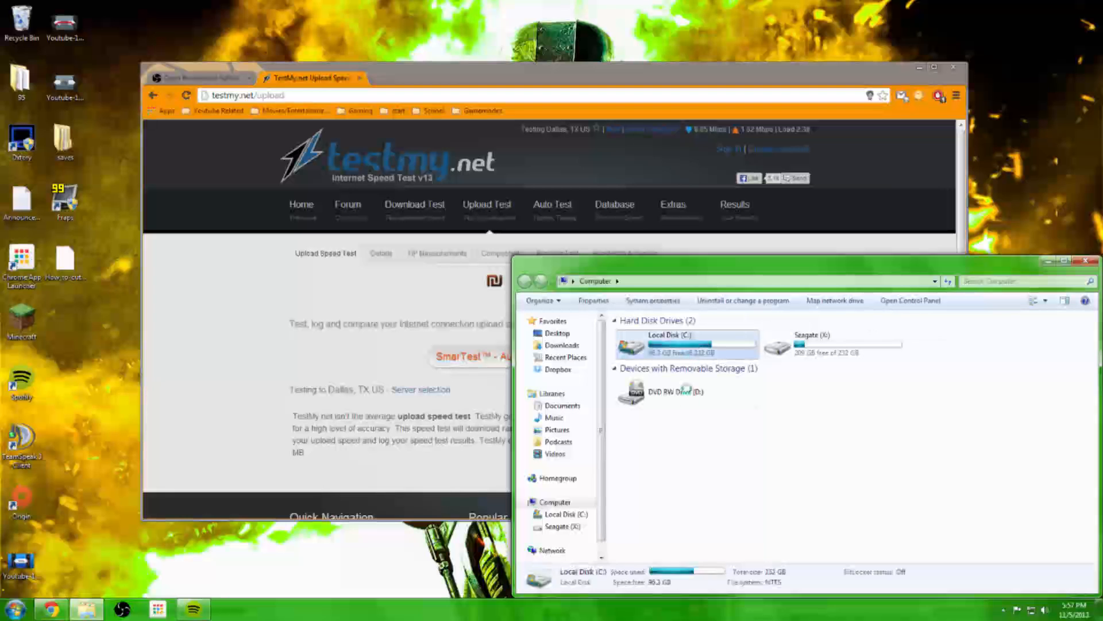
{"action": "double_click", "coordinate": [650, 339]}
{"action": "left_click", "coordinate": [666, 395]}
{"action": "double_click", "coordinate": [667, 384]}
{"action": "scroll", "coordinate": [670, 395], "scroll_direction": "down", "scroll_amount": 2}
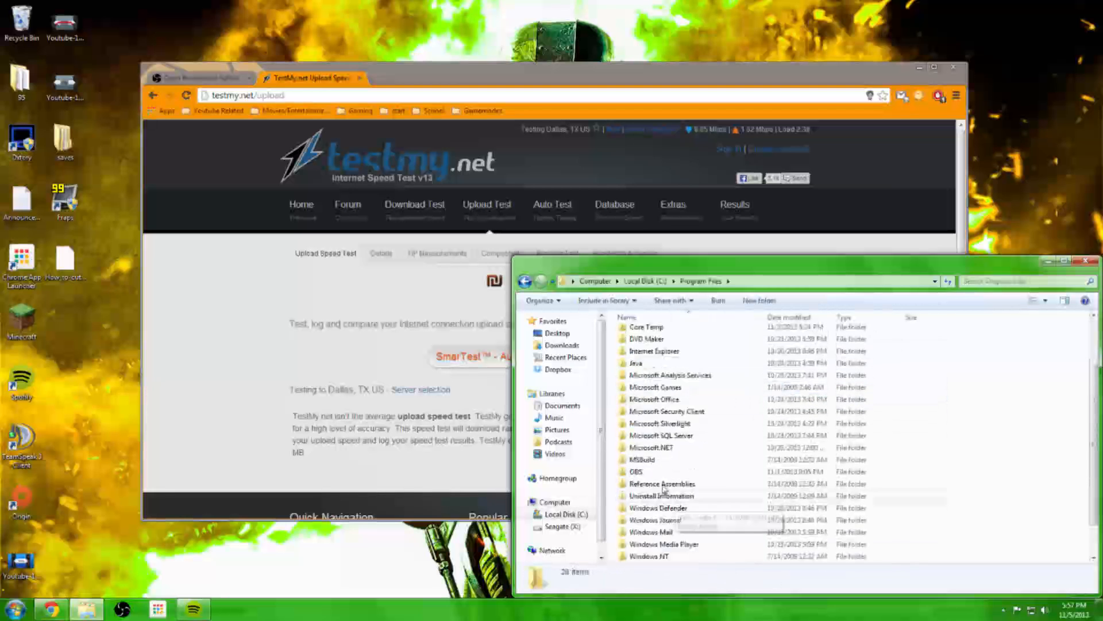
{"action": "double_click", "coordinate": [663, 474]}
{"action": "mouse_move", "coordinate": [647, 431]}
{"action": "left_mouse_down"}
{"action": "mouse_move", "coordinate": [646, 415]}
{"action": "mouse_move", "coordinate": [644, 465]}
{"action": "mouse_move", "coordinate": [640, 435]}
{"action": "left_mouse_up"}
{"action": "double_click", "coordinate": [637, 433]}
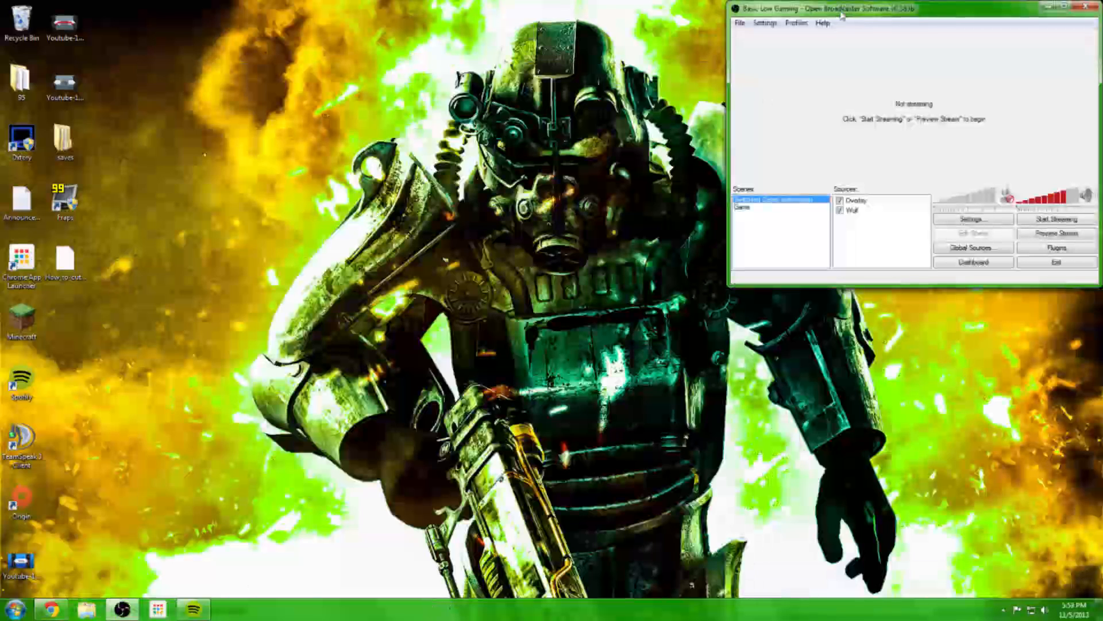
Step: Move the Open Broadcaster Software window away from the screen corner, enlarge it, and open the program settings
{"action": "left_click_drag", "start_coordinate": [841, 15], "coordinate": [348, 135]}
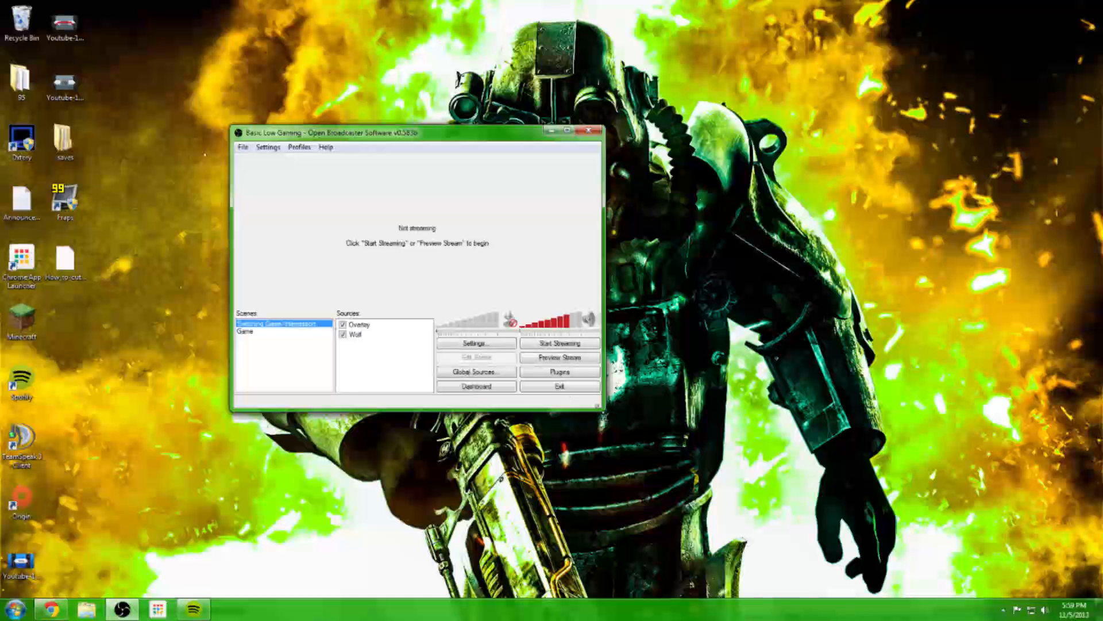
{"action": "left_click_drag", "start_coordinate": [601, 409], "coordinate": [874, 525]}
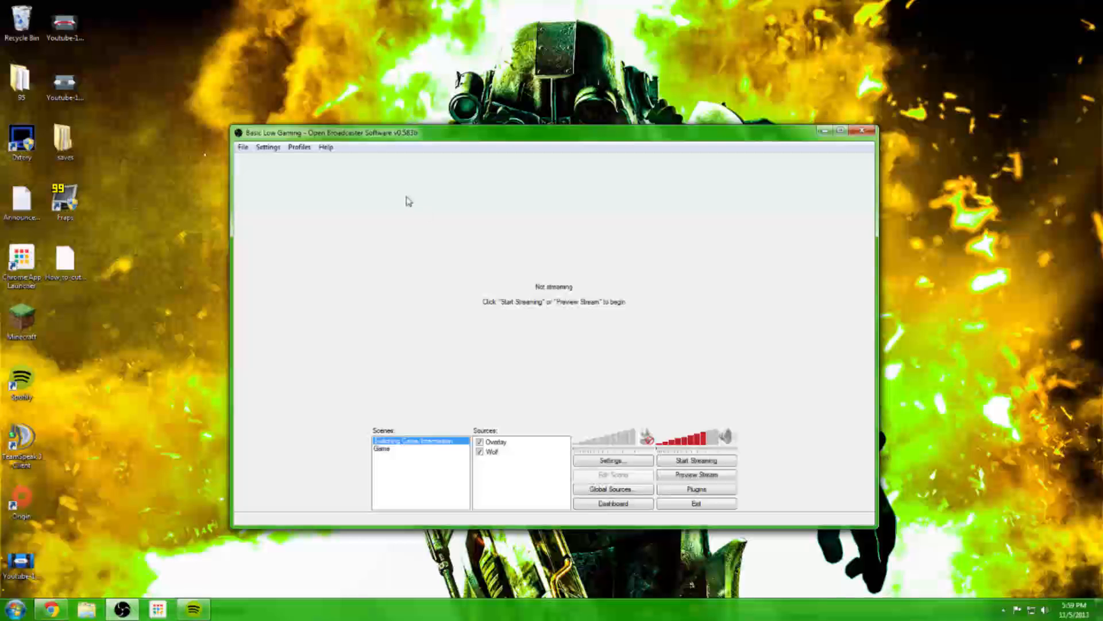
{"action": "left_click", "coordinate": [266, 148]}
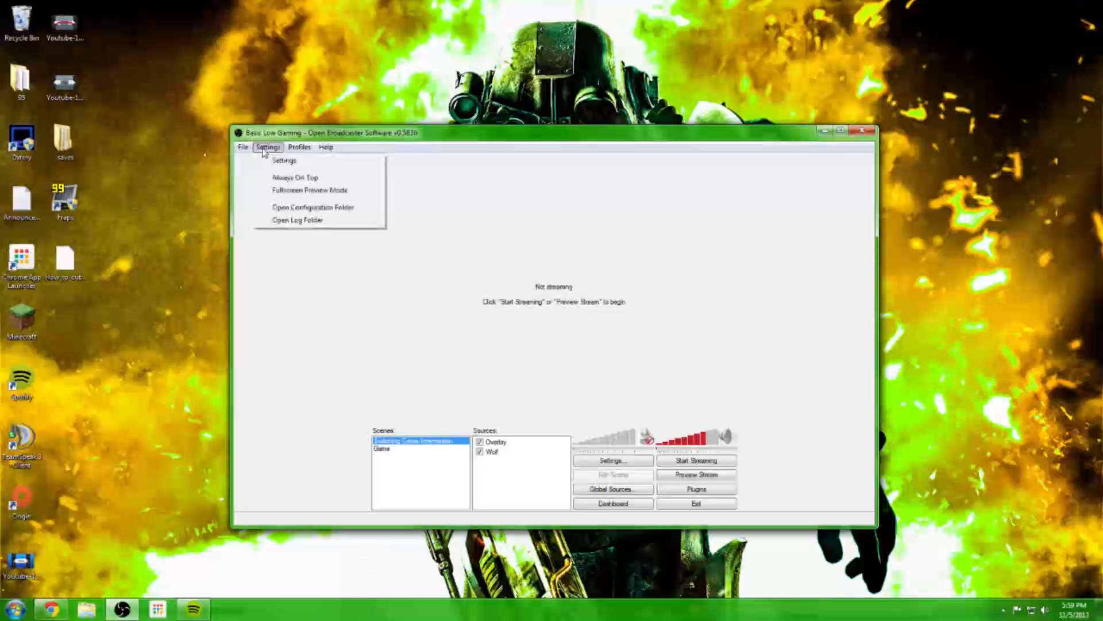
{"action": "mouse_move", "coordinate": [246, 149]}
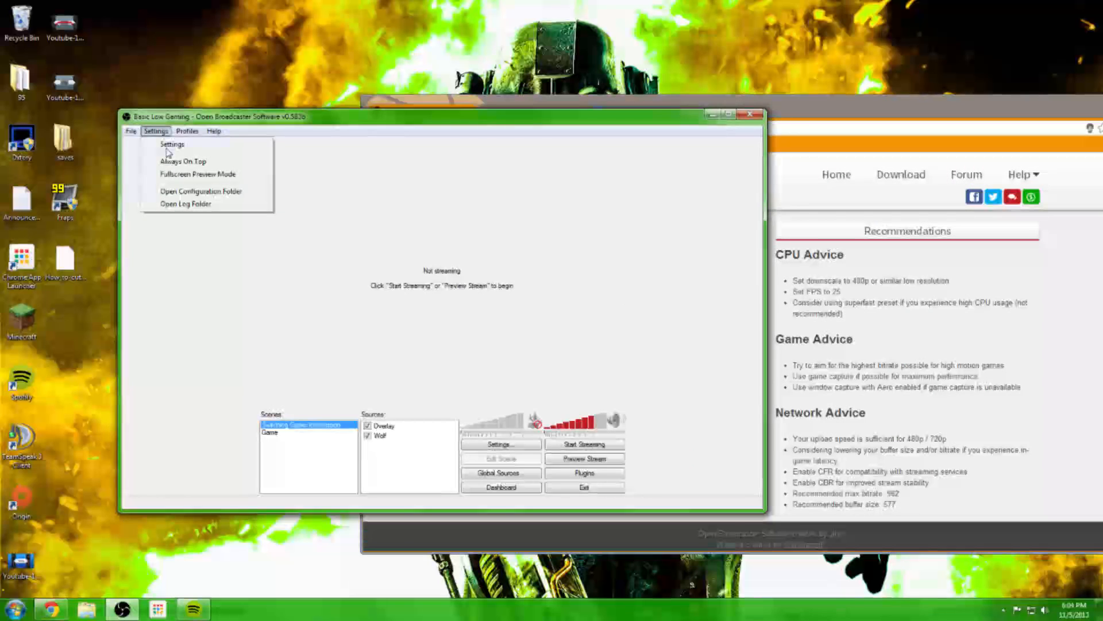
{"action": "left_click", "coordinate": [168, 151]}
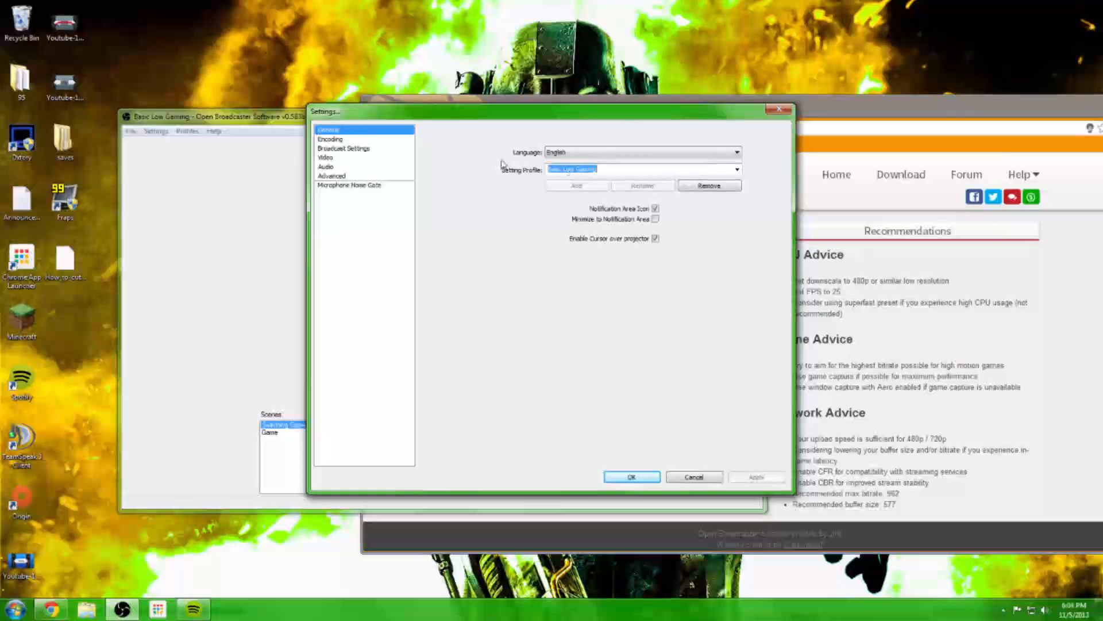
Step: Select the existing setting profile "Tutorial" and remove it, confirming the deletion
{"action": "type", "text": "Tutorial"}
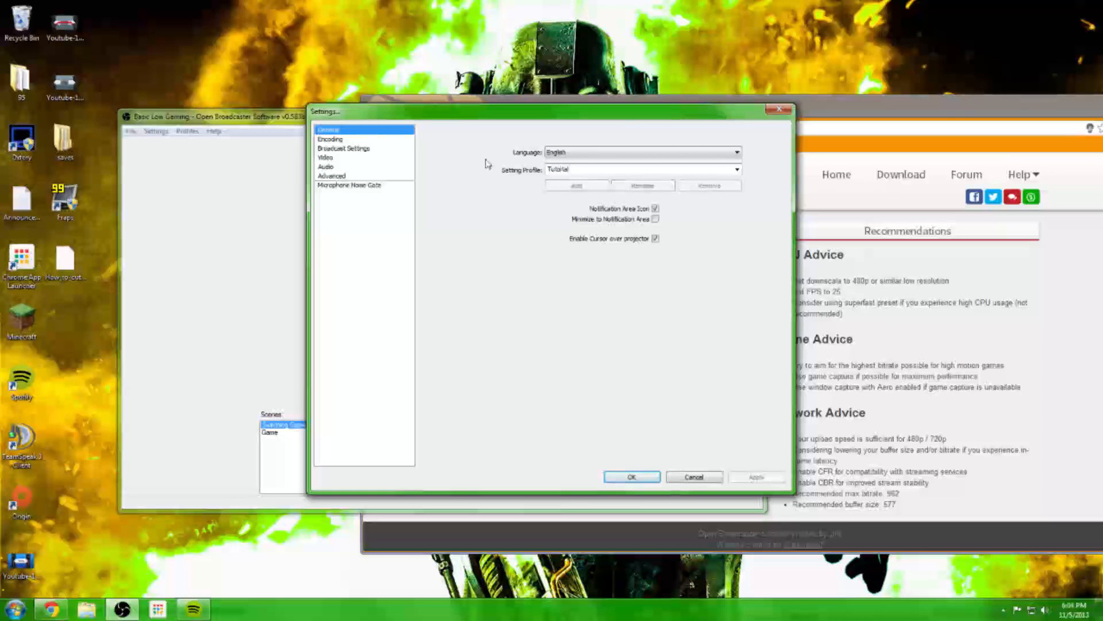
{"action": "left_click", "coordinate": [737, 171]}
{"action": "left_click", "coordinate": [738, 170]}
{"action": "left_click", "coordinate": [737, 169]}
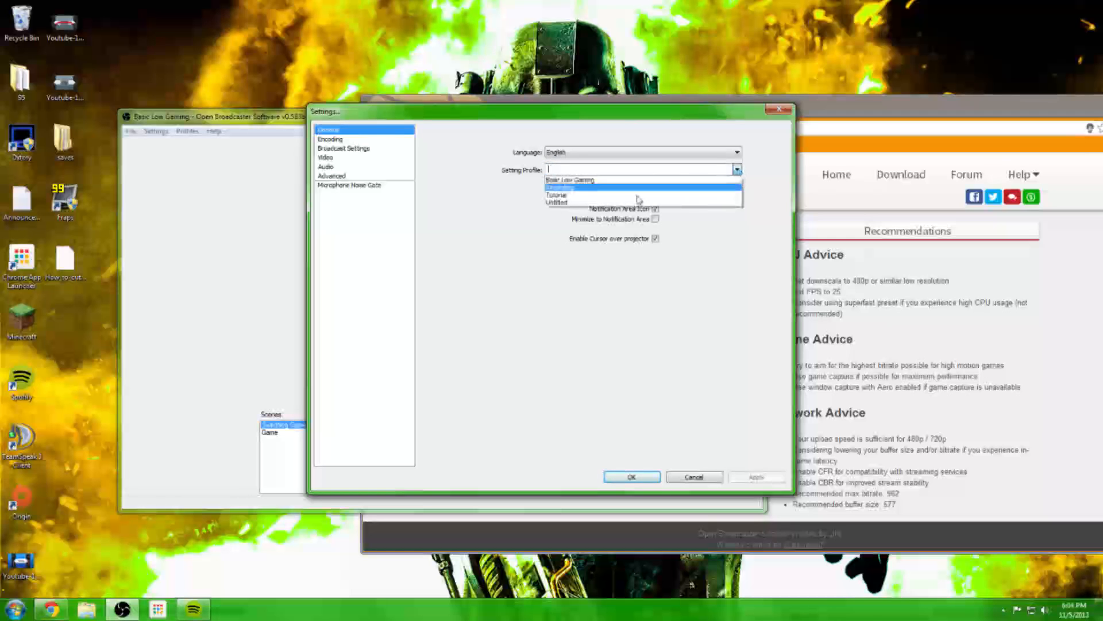
{"action": "left_click", "coordinate": [676, 196]}
{"action": "left_click", "coordinate": [704, 186]}
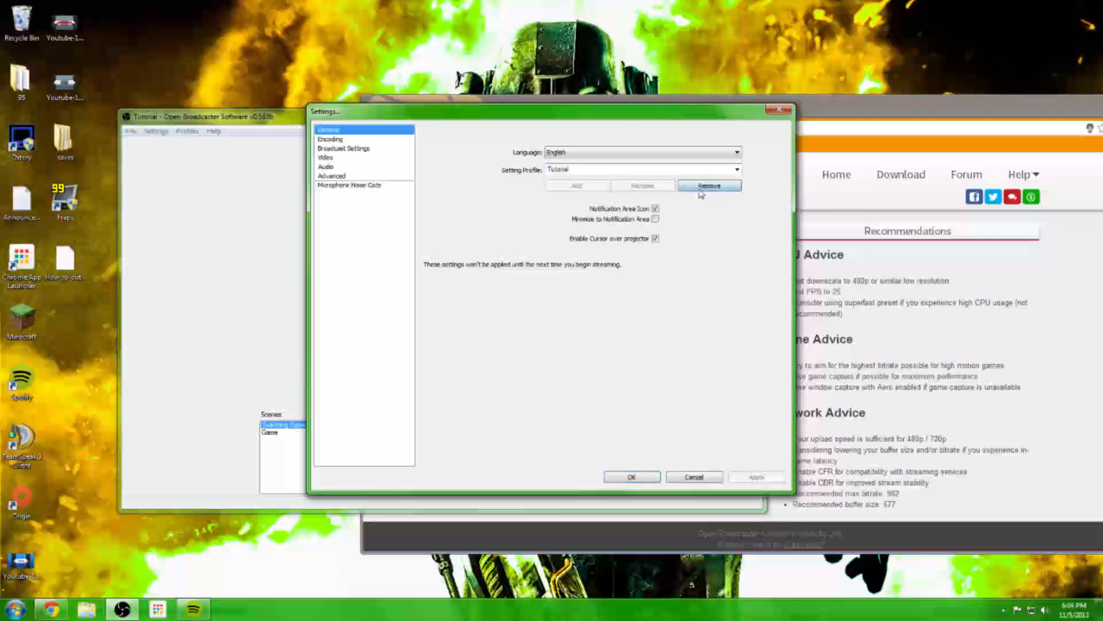
{"action": "left_click", "coordinate": [564, 338]}
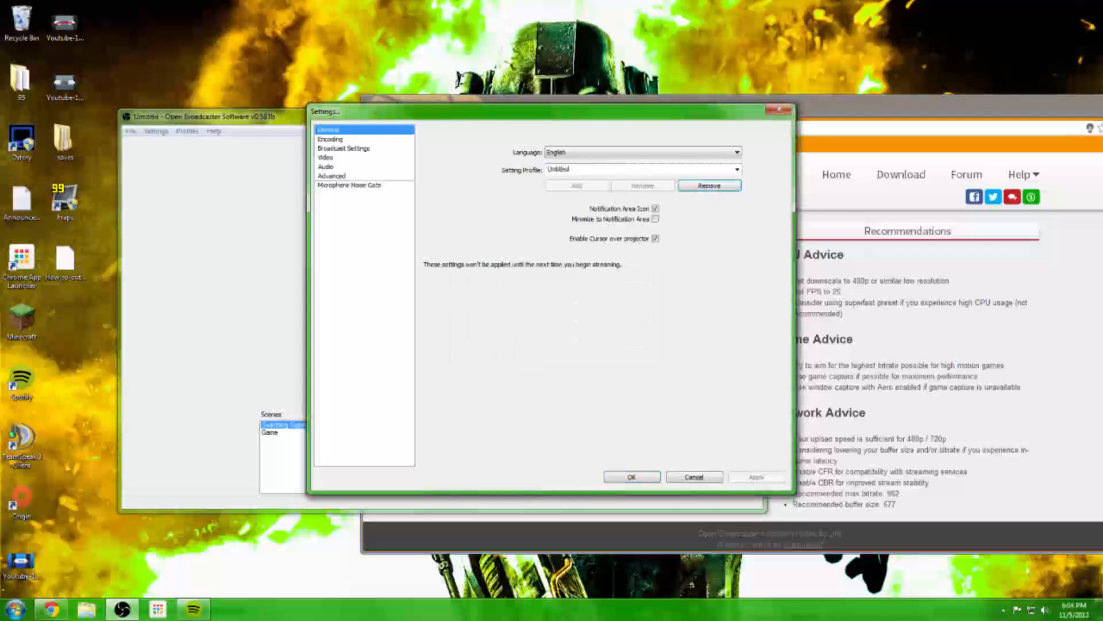
{"action": "type", "text": "Tu"}
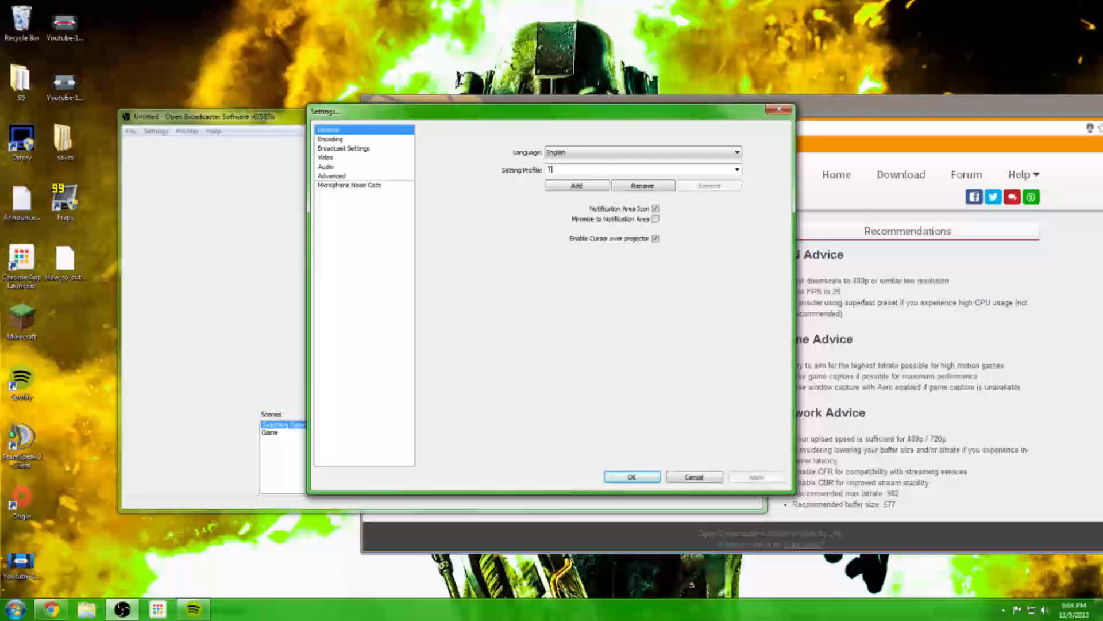
{"action": "key", "text": "BackSpace"}
{"action": "key", "text": "BackSpace"}
{"action": "key", "text": "BackSpace"}
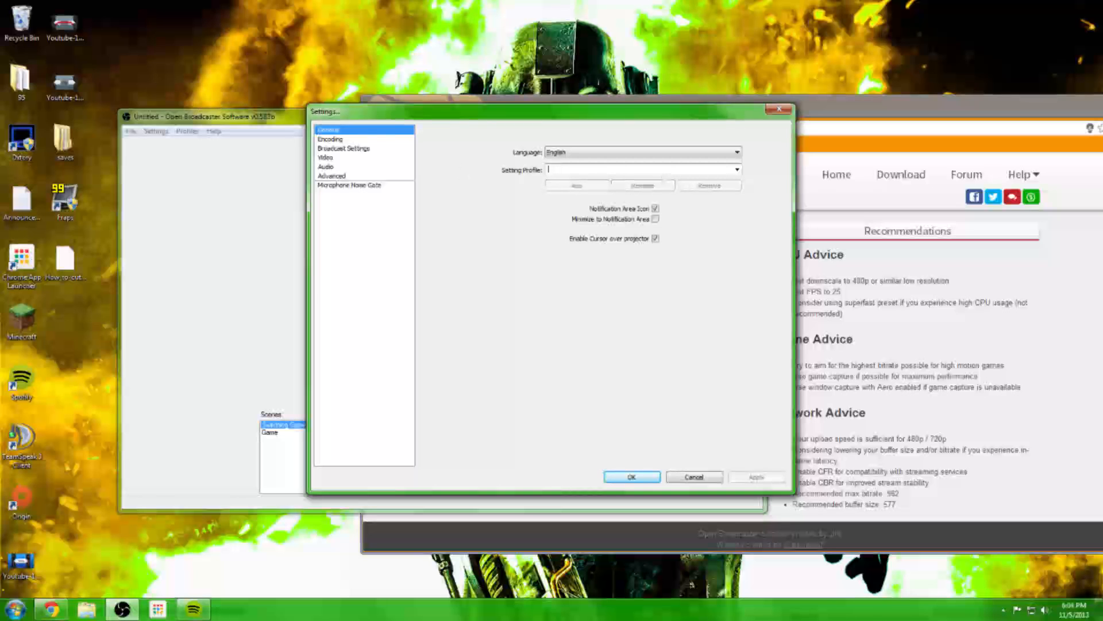
Step: Select the setting profile "Untitled" and remove it, confirming the deletion
{"action": "left_click", "coordinate": [737, 170]}
{"action": "left_click", "coordinate": [673, 197]}
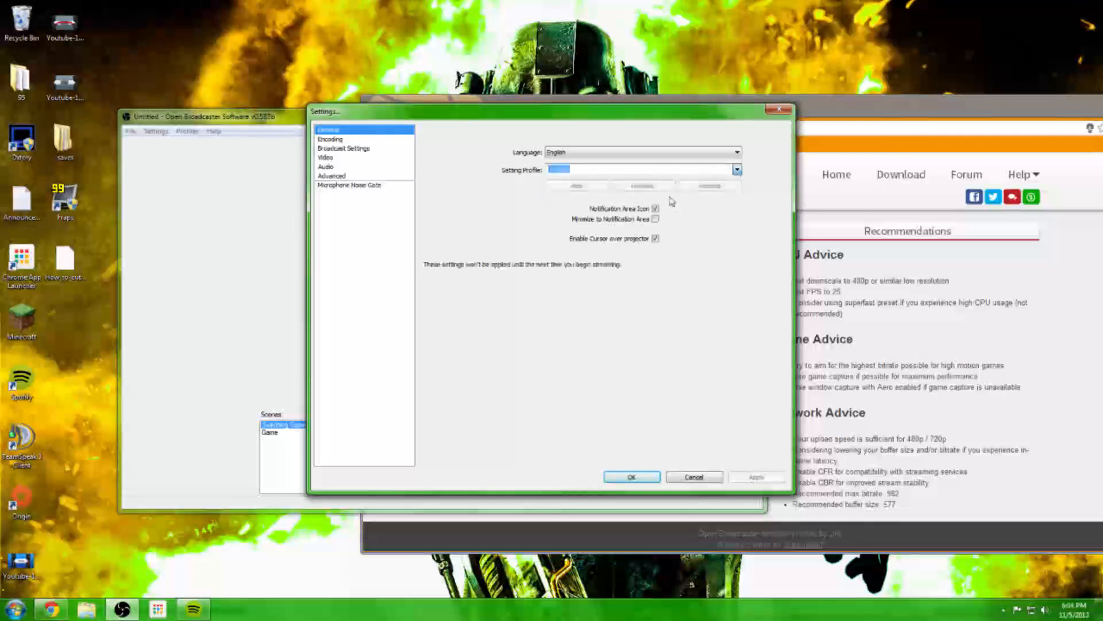
{"action": "left_click", "coordinate": [709, 186]}
{"action": "left_click", "coordinate": [561, 339]}
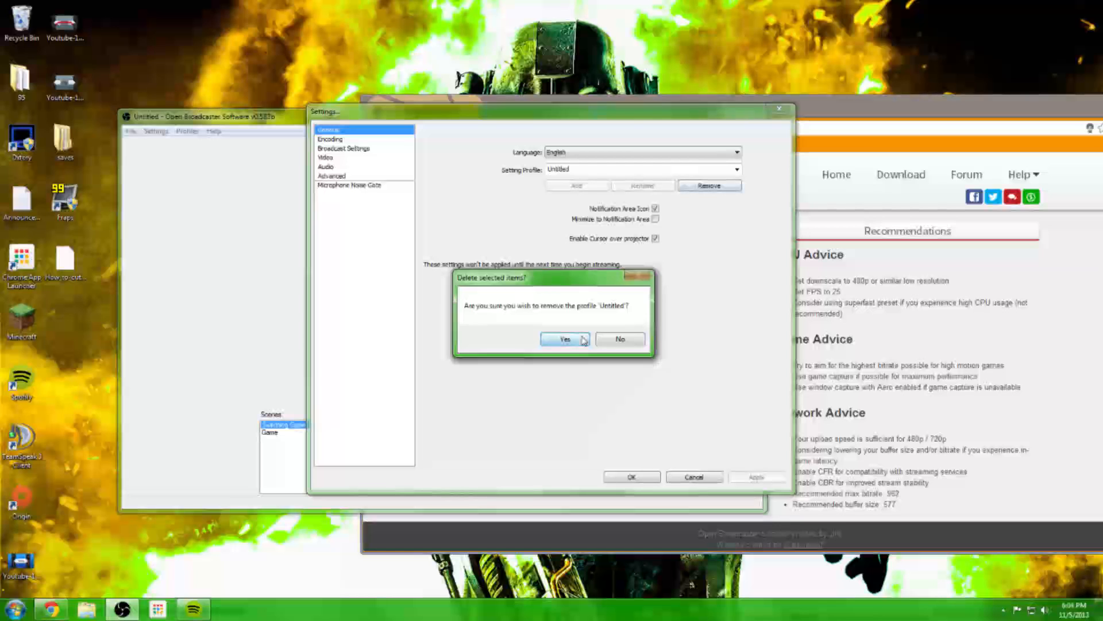
Step: Add a new setting profile named "Tutorial"
{"action": "left_click_drag", "start_coordinate": [580, 169], "coordinate": [451, 165]}
{"action": "type", "text": "T"}
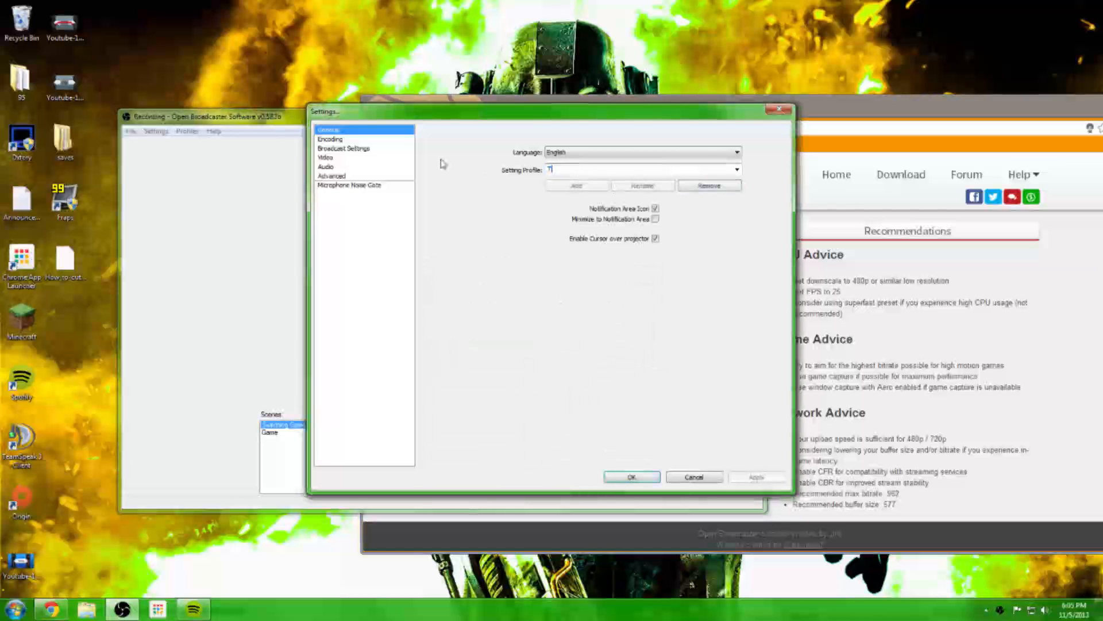
{"action": "type", "text": "utorial"}
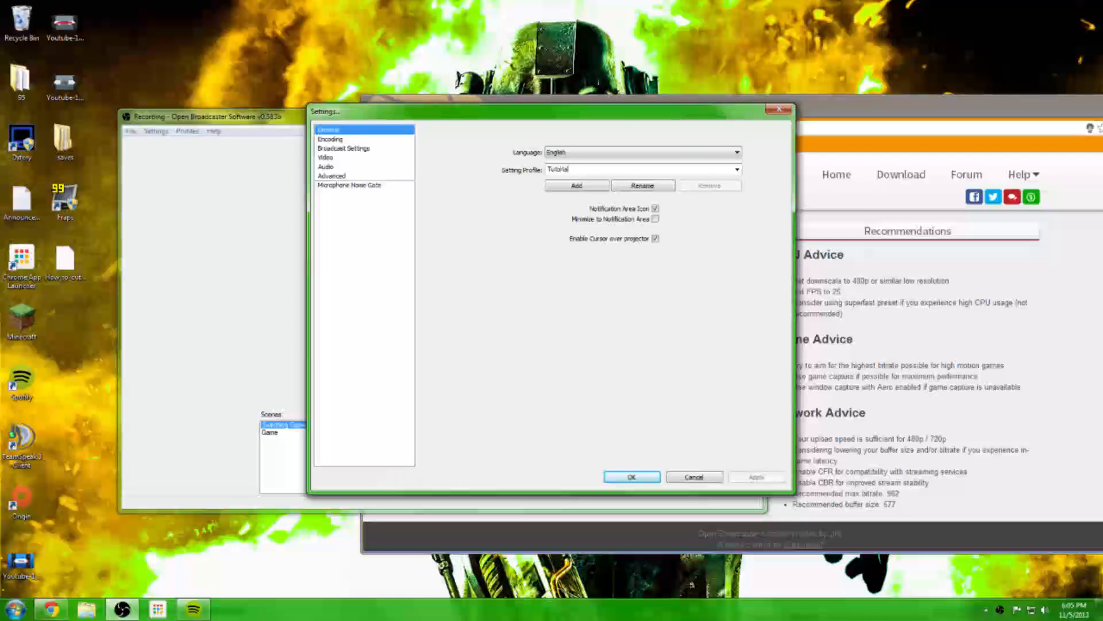
{"action": "left_click", "coordinate": [578, 187]}
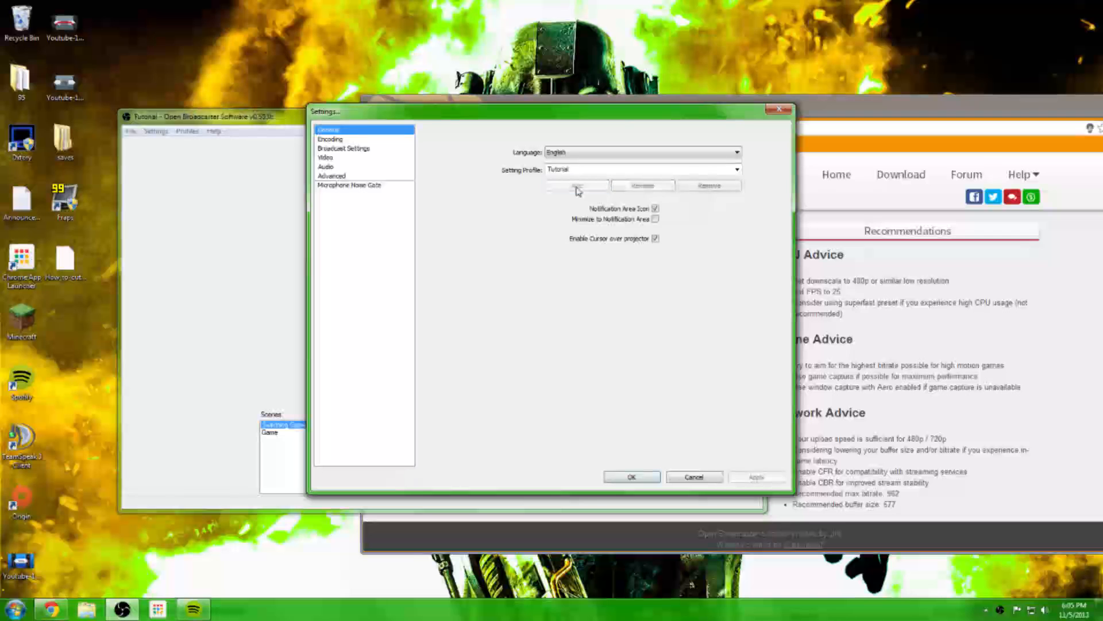
Step: Set the maximum video bitrate to 962 kb/s in the encoding settings
{"action": "left_click_drag", "start_coordinate": [511, 115], "coordinate": [415, 123]}
{"action": "left_click", "coordinate": [255, 148]}
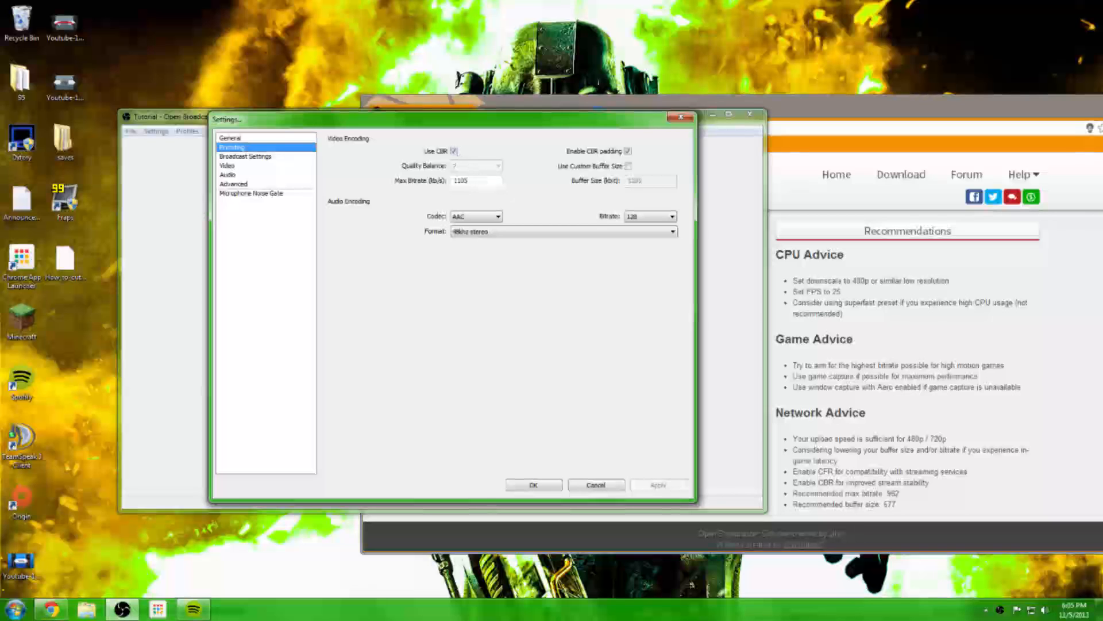
{"action": "double_click", "coordinate": [461, 181]}
{"action": "type", "text": "962"}
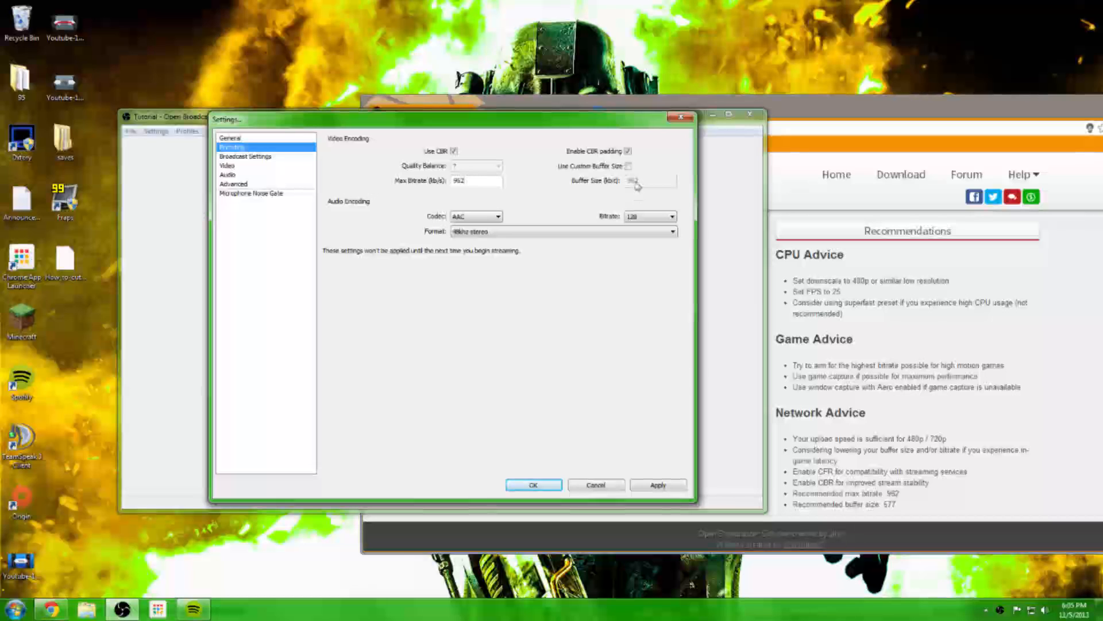
Step: Enable the custom buffer size, set it to 577 kbit, and apply the encoding settings
{"action": "left_click", "coordinate": [628, 167]}
{"action": "double_click", "coordinate": [634, 180]}
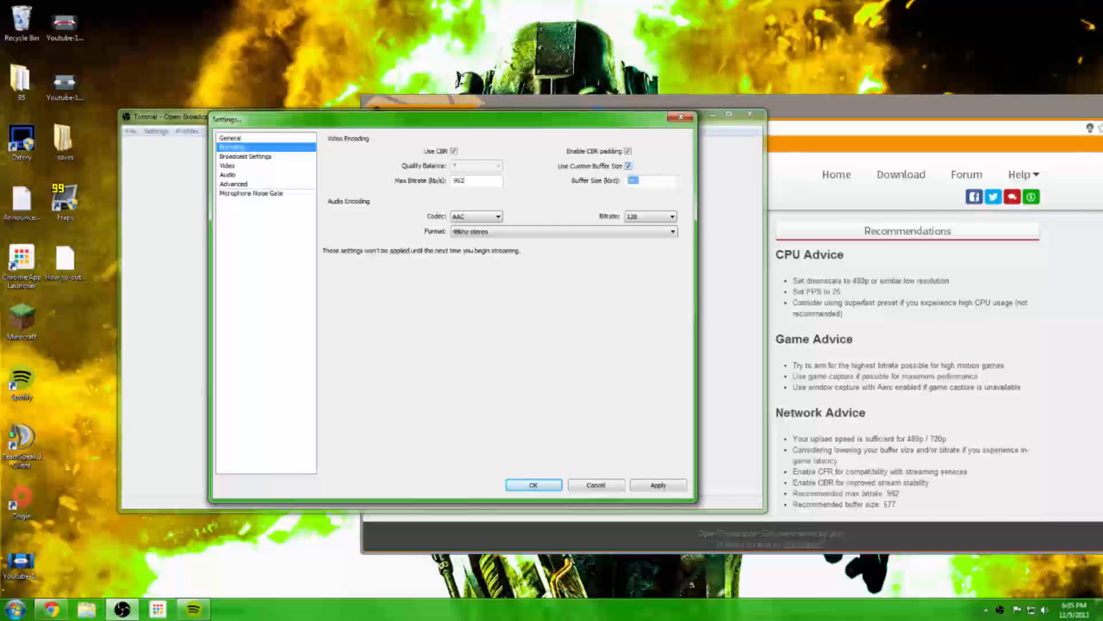
{"action": "type", "text": "9"}
{"action": "left_click", "coordinate": [640, 219]}
{"action": "left_click", "coordinate": [641, 221]}
{"action": "left_click", "coordinate": [658, 485]}
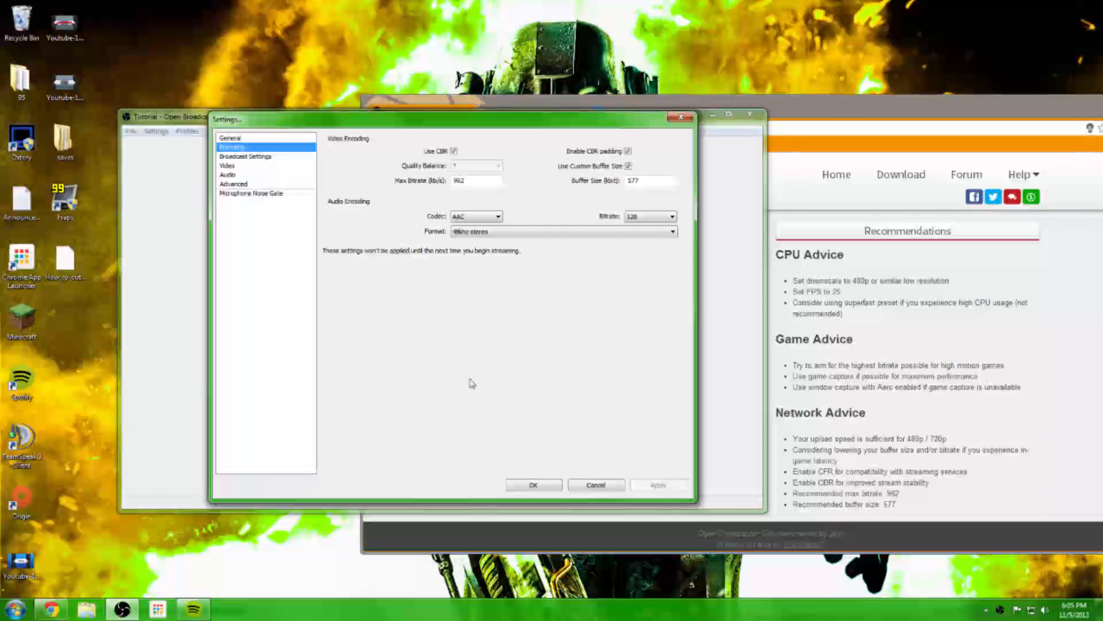
Step: Set the mode in the broadcast settings to Live Stream
{"action": "left_click", "coordinate": [261, 158]}
{"action": "left_click", "coordinate": [479, 150]}
{"action": "left_click", "coordinate": [479, 163]}
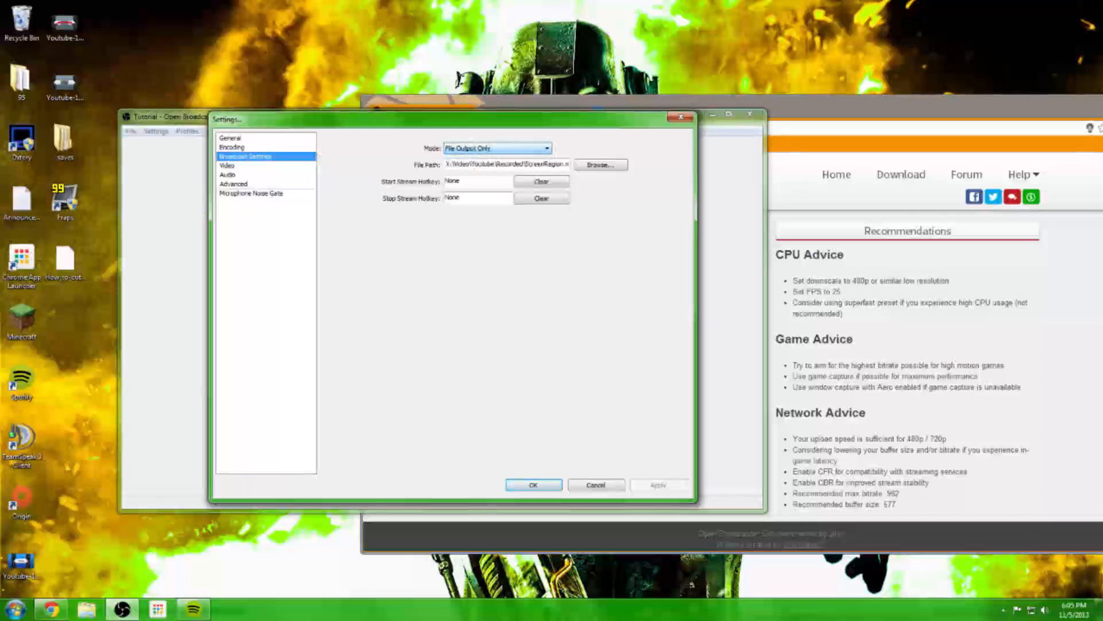
{"action": "left_click", "coordinate": [477, 148]}
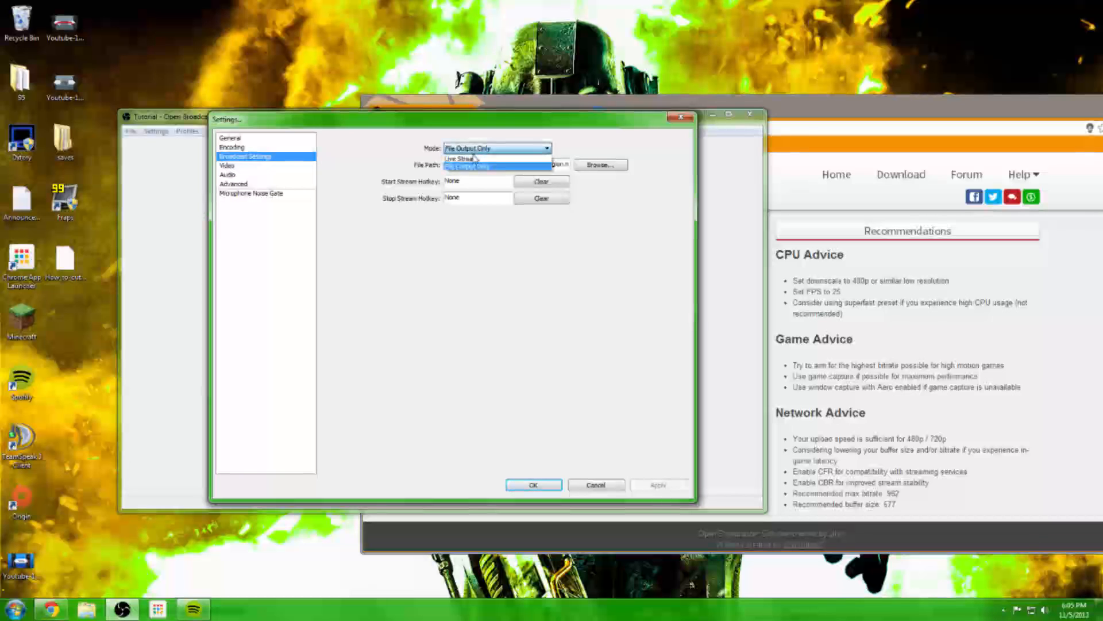
{"action": "left_click", "coordinate": [473, 159]}
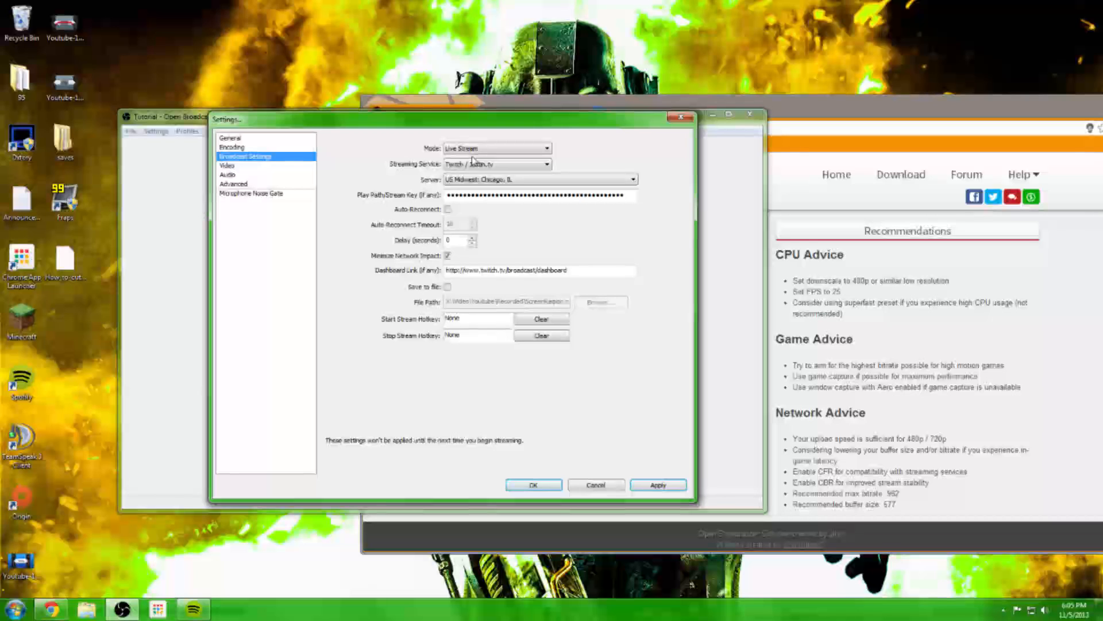
Step: Choose Twitch / Justin.tv as the streaming service and open the list of available servers
{"action": "left_click", "coordinate": [475, 165]}
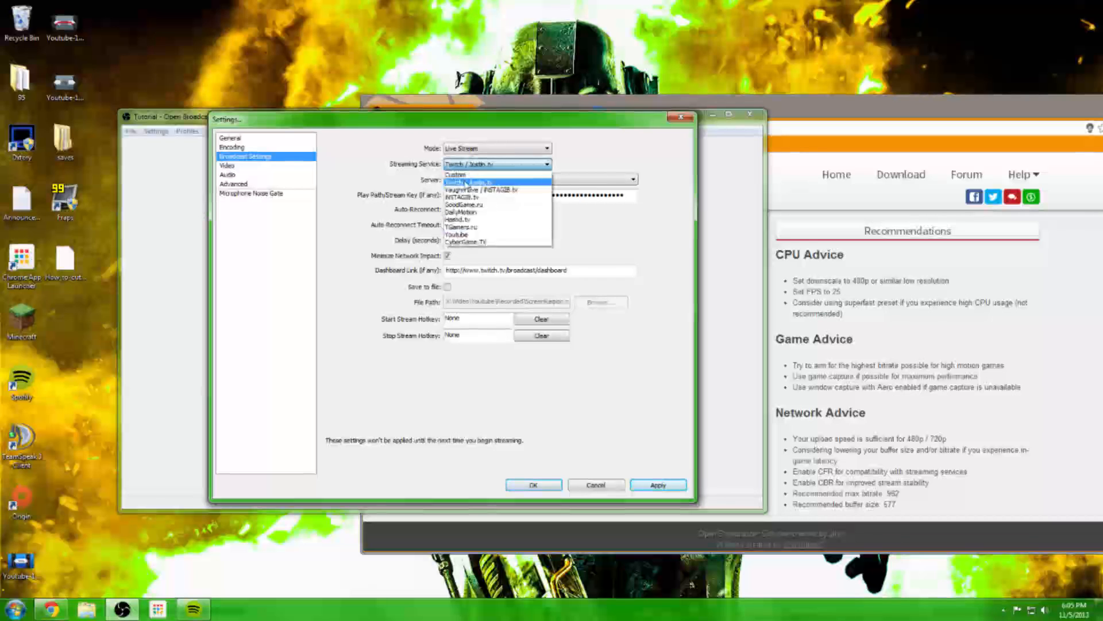
{"action": "left_click", "coordinate": [466, 182]}
{"action": "left_click", "coordinate": [466, 180]}
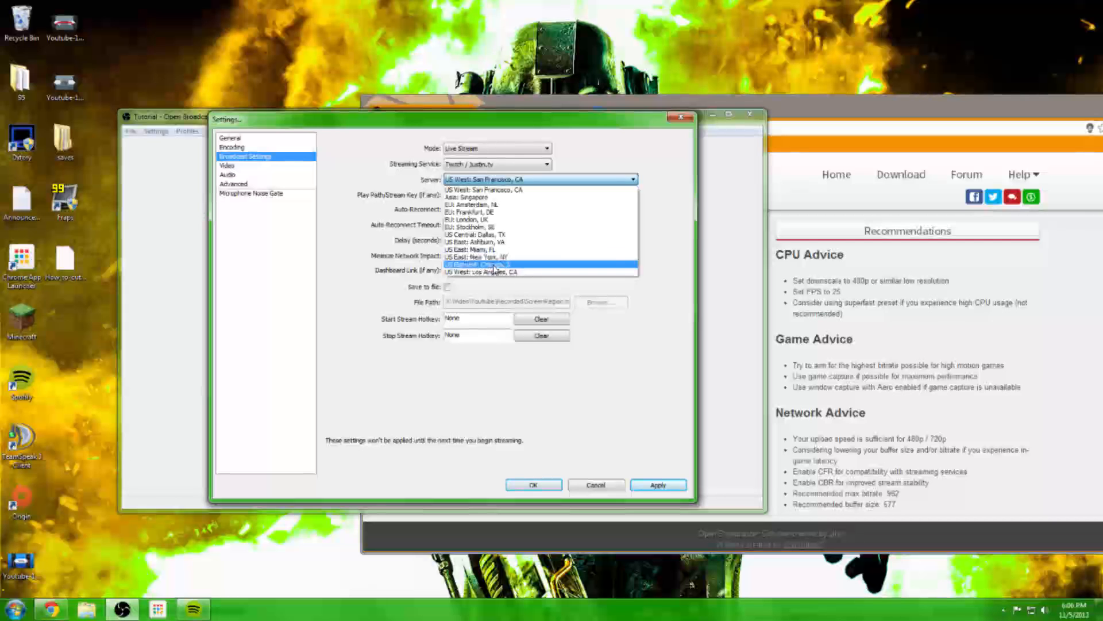
Step: Switch to the browser and close the unit-conversion search tab
{"action": "left_click", "coordinate": [792, 101]}
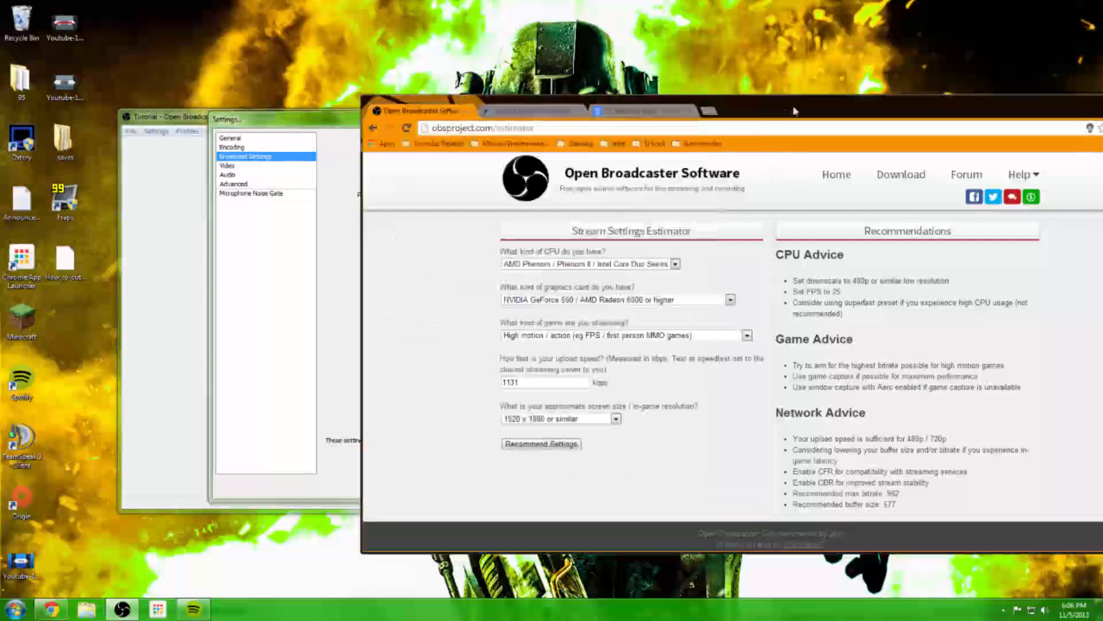
{"action": "left_click", "coordinate": [643, 115]}
{"action": "key", "text": "ctrl+w"}
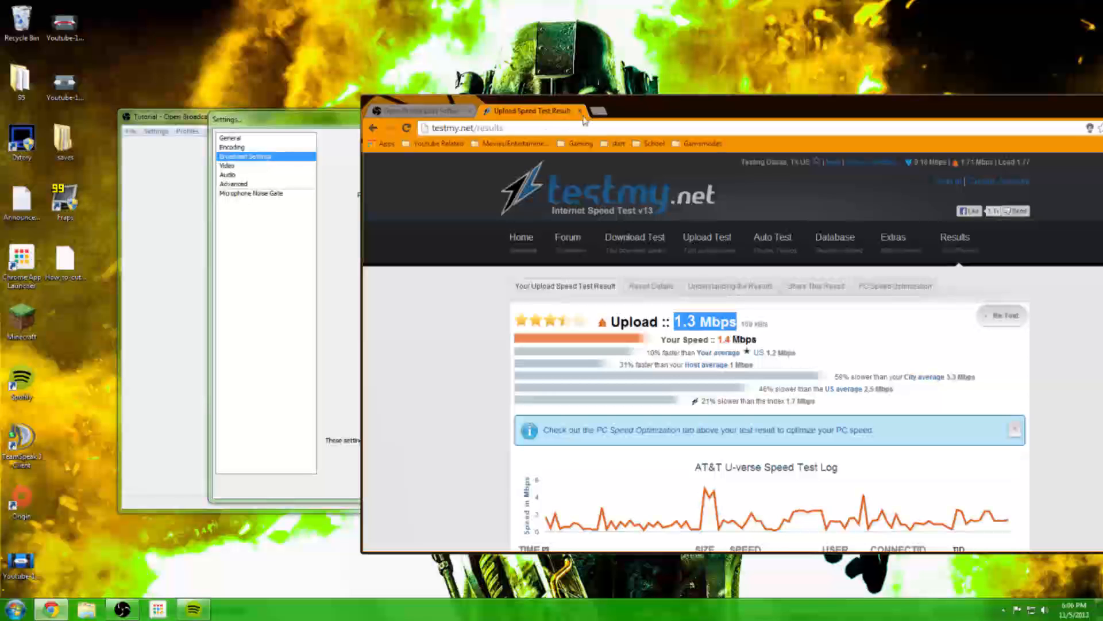
Step: Search for JTVPing in a new tab and download JTVPing.zip from the Team Liquid forum thread
{"action": "left_click", "coordinate": [596, 113]}
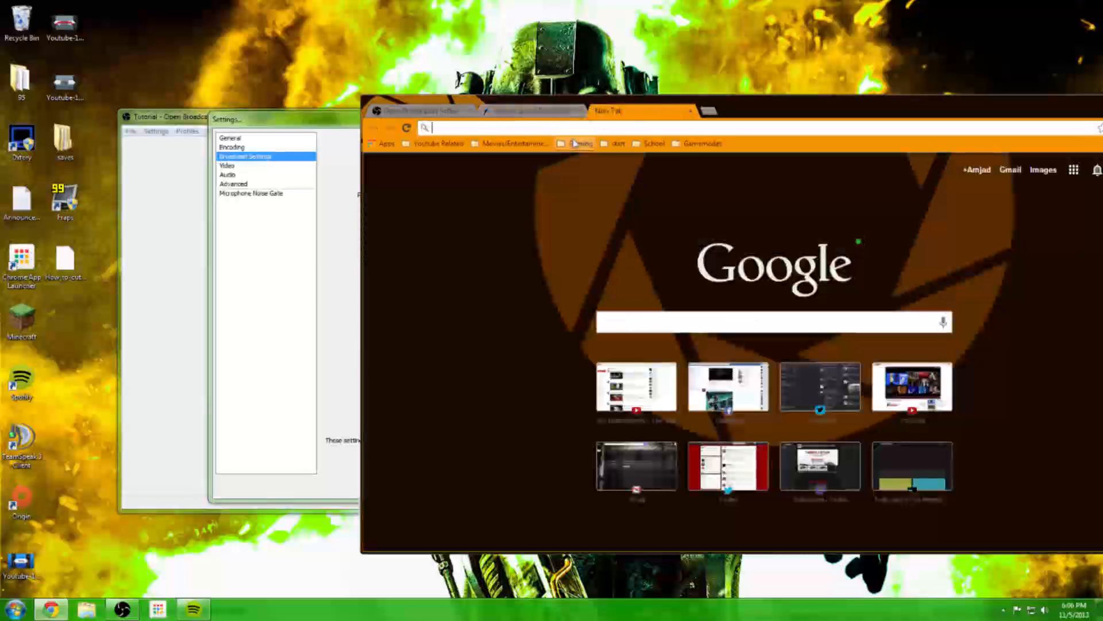
{"action": "type", "text": "jTVpinge"}
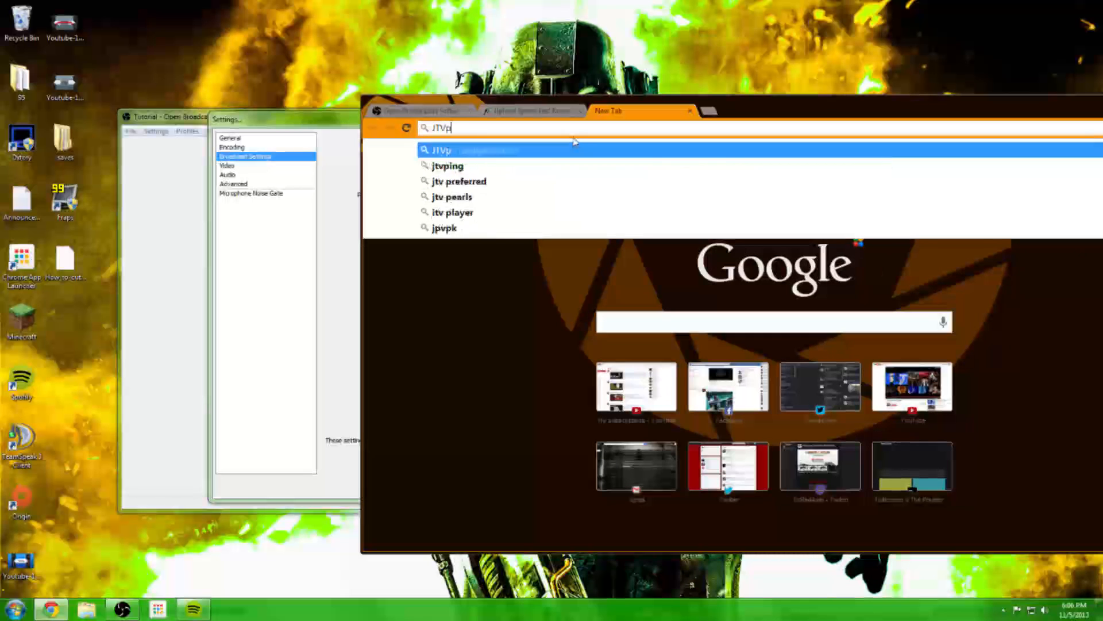
{"action": "key", "text": "Return"}
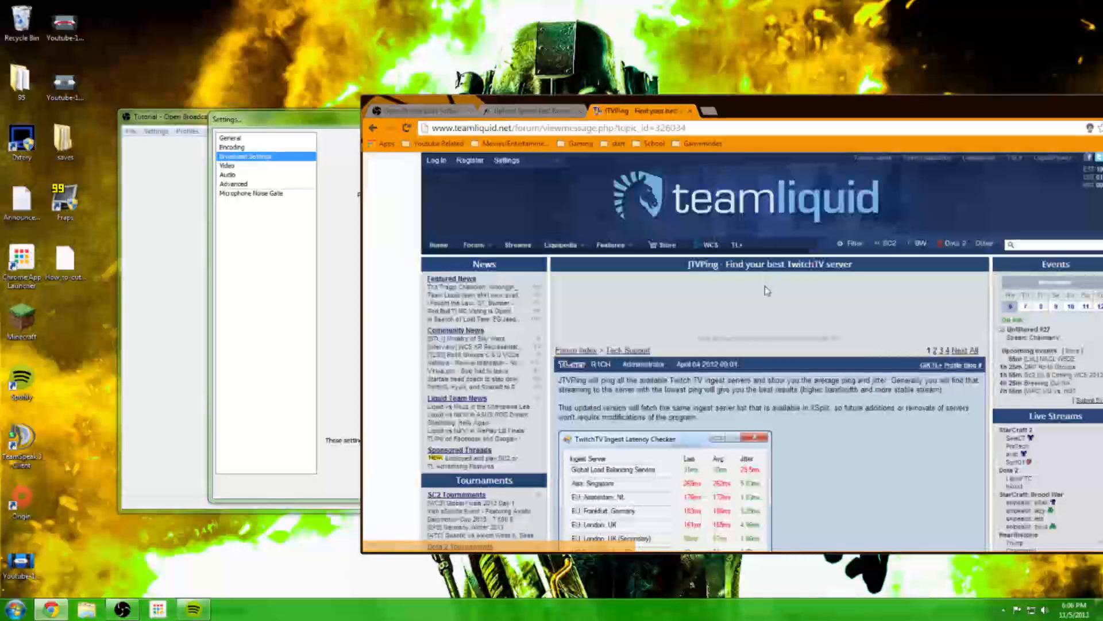
{"action": "scroll", "coordinate": [764, 291], "scroll_direction": "down", "scroll_amount": 5}
{"action": "left_click", "coordinate": [660, 301]}
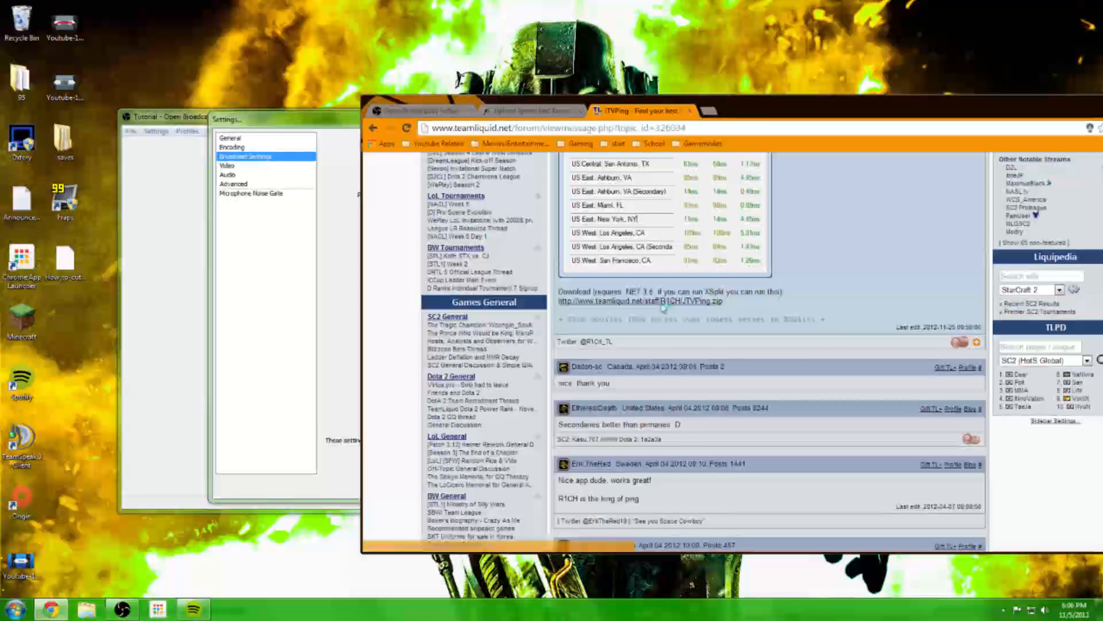
Step: Extract JTVPing.exe from the downloaded JTVPing.zip archive to the desktop and close the archive window
{"action": "left_click", "coordinate": [428, 543]}
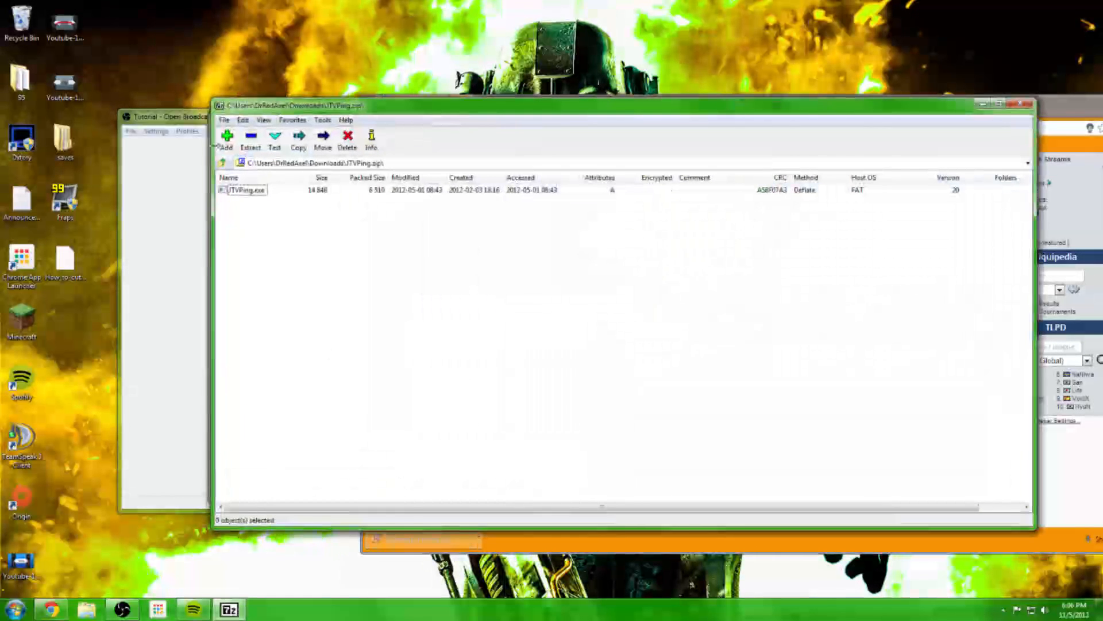
{"action": "left_click_drag", "start_coordinate": [246, 190], "coordinate": [86, 310]}
{"action": "left_click", "coordinate": [1020, 104]}
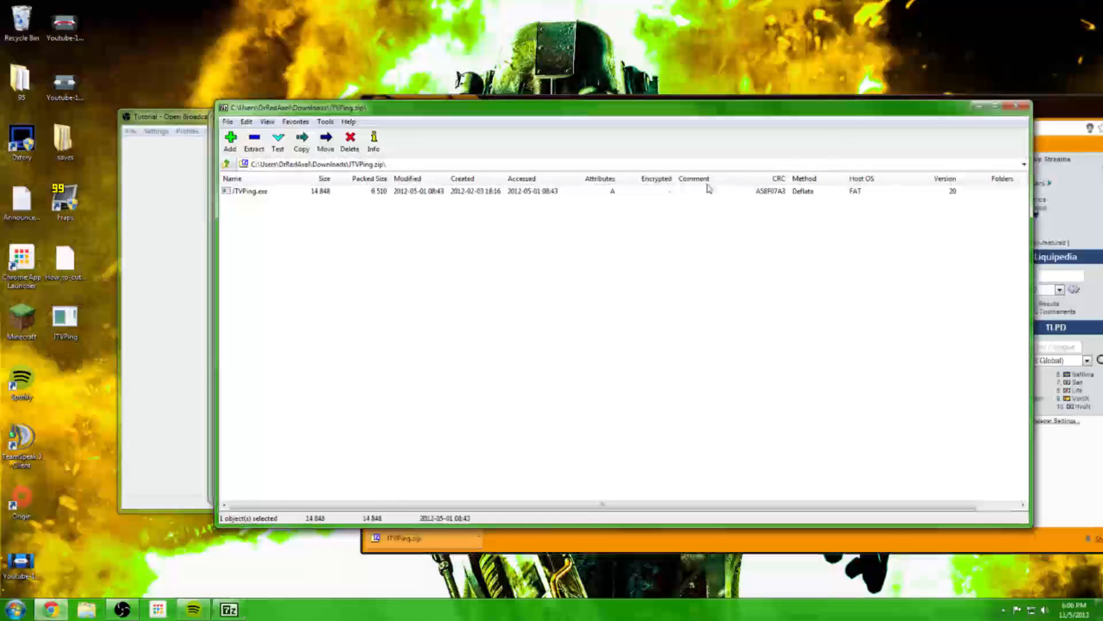
Step: Run JTVPing from the desktop and close the Team Liquid forum tab in the browser
{"action": "double_click", "coordinate": [75, 325]}
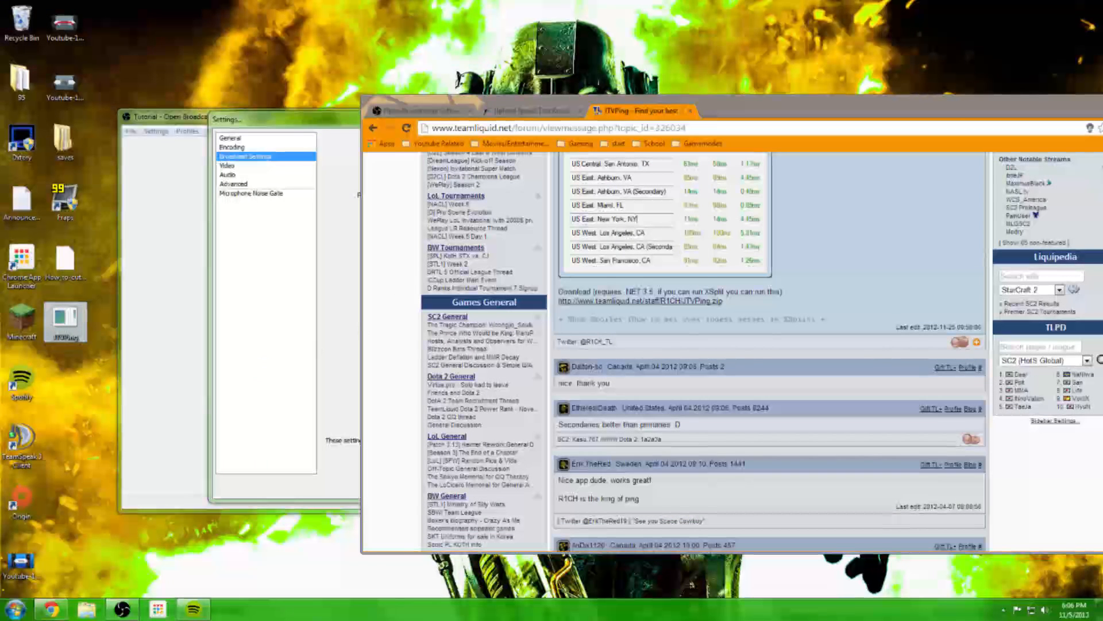
{"action": "left_click", "coordinate": [618, 115]}
{"action": "middle_click", "coordinate": [617, 116]}
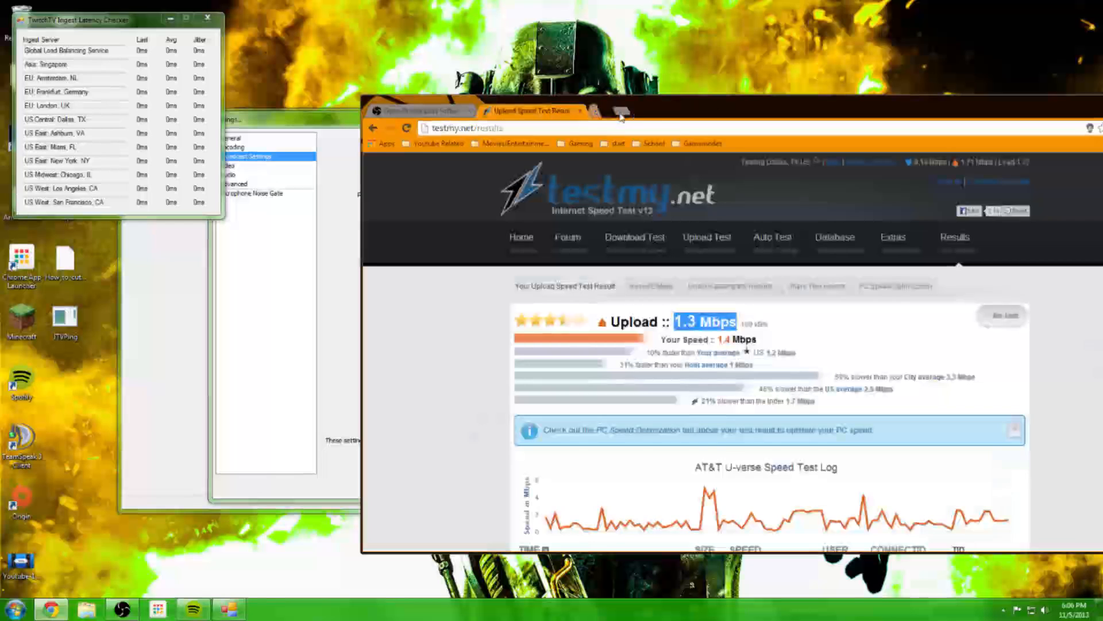
Step: Compare the ingest servers' latencies, highlight the US Midwest: Chicago, IL entry and close the latency checker
{"action": "left_click_drag", "start_coordinate": [77, 24], "coordinate": [103, 49]}
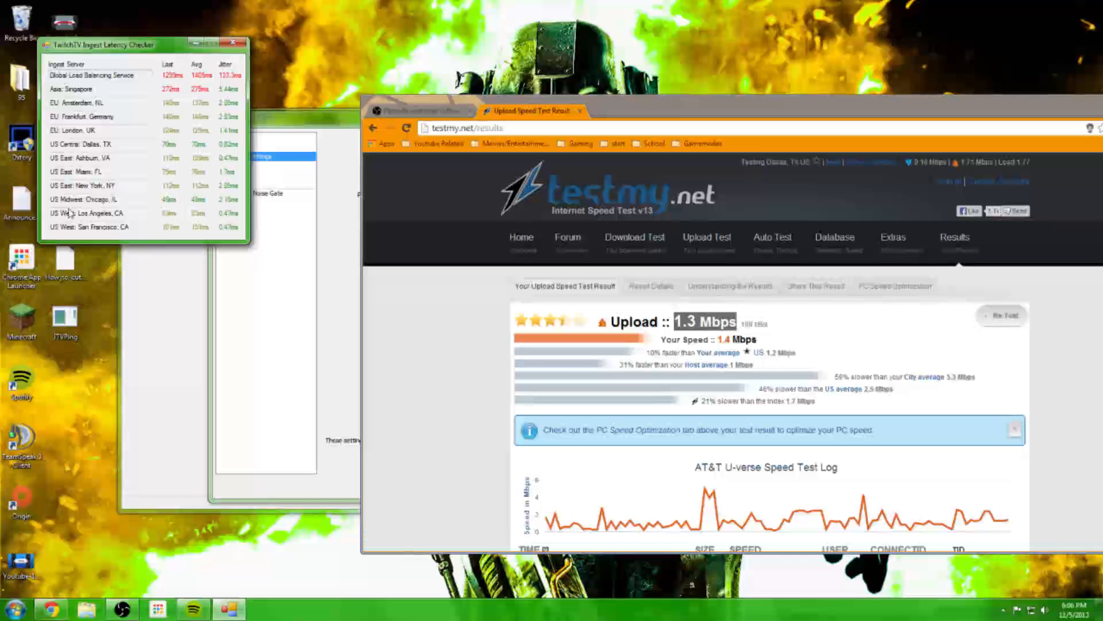
{"action": "left_click_drag", "start_coordinate": [55, 199], "coordinate": [123, 200]}
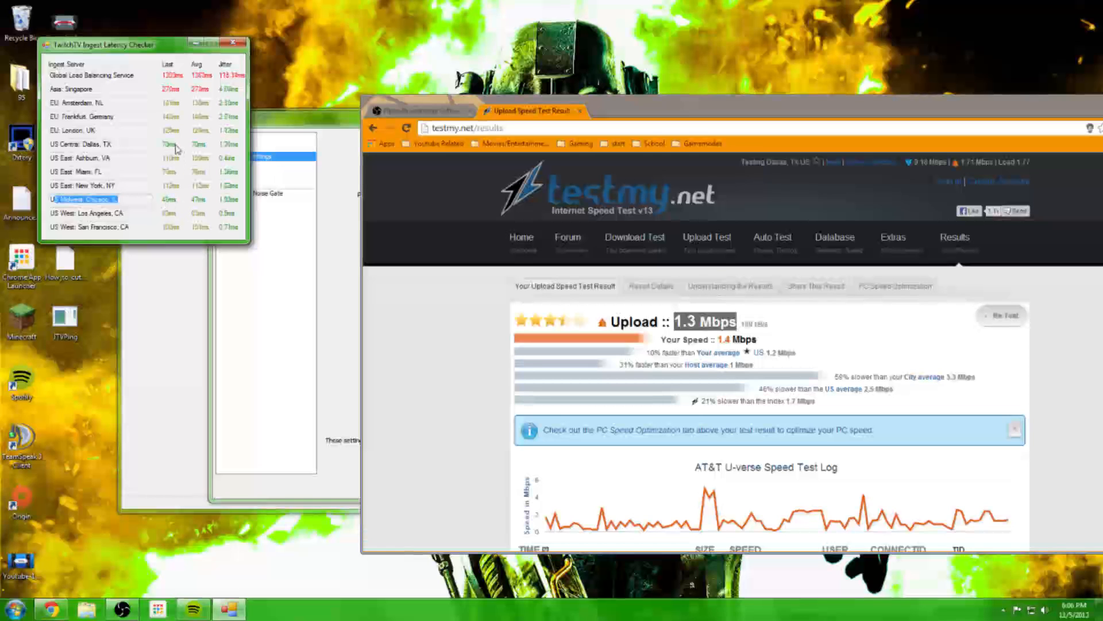
{"action": "left_click", "coordinate": [121, 200]}
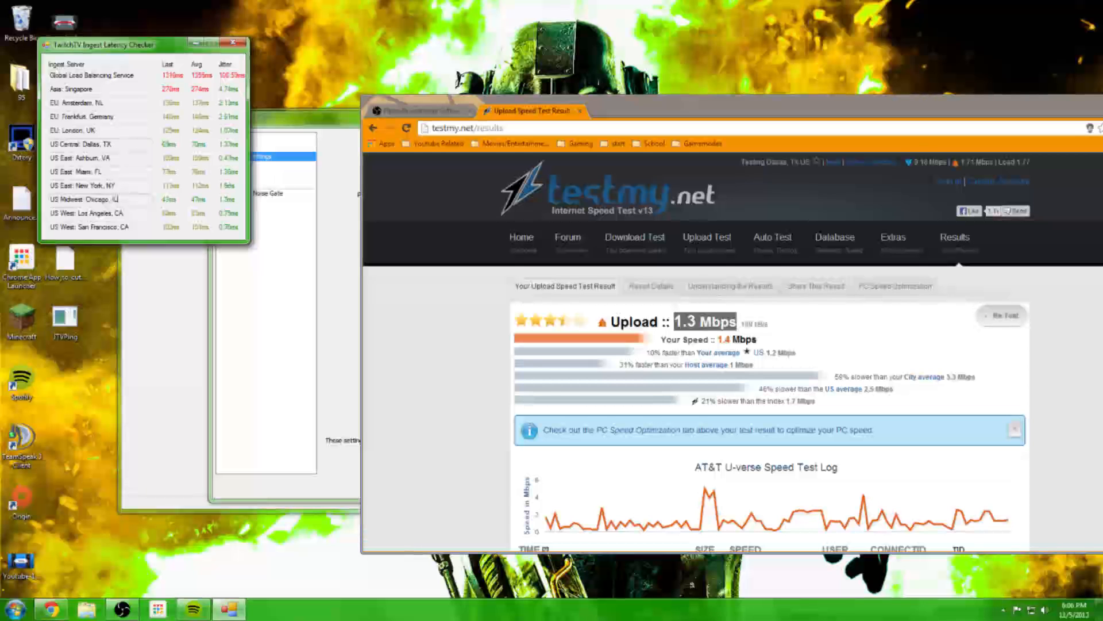
{"action": "left_click", "coordinate": [233, 43]}
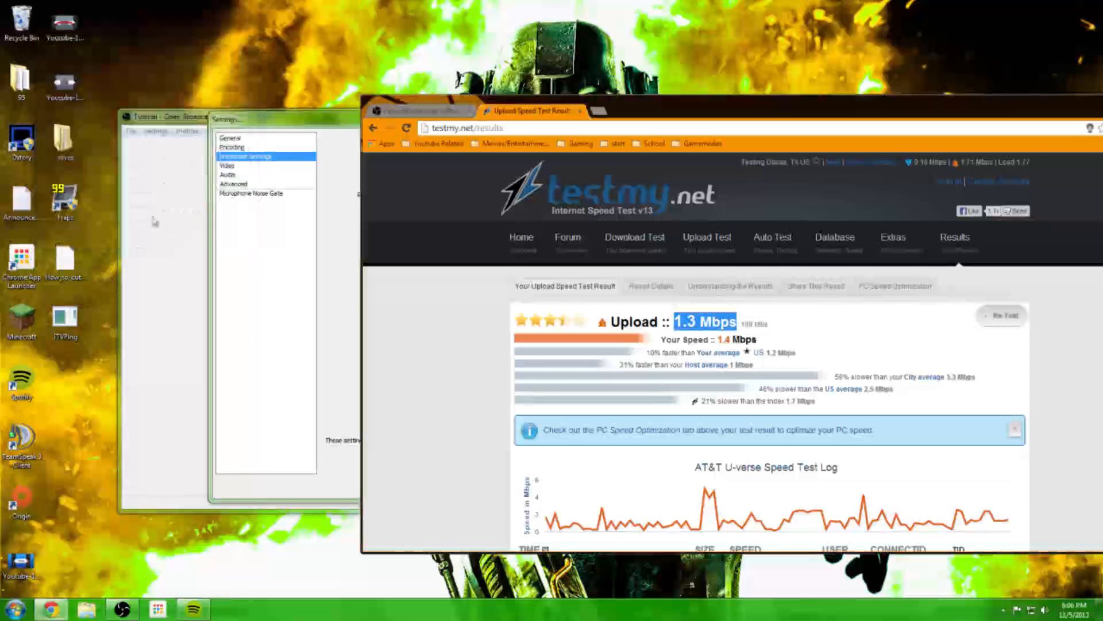
Step: Return to the broadcast settings, set the server to US Midwest: Chicago, IL and move the settings window aside
{"action": "left_click", "coordinate": [264, 311]}
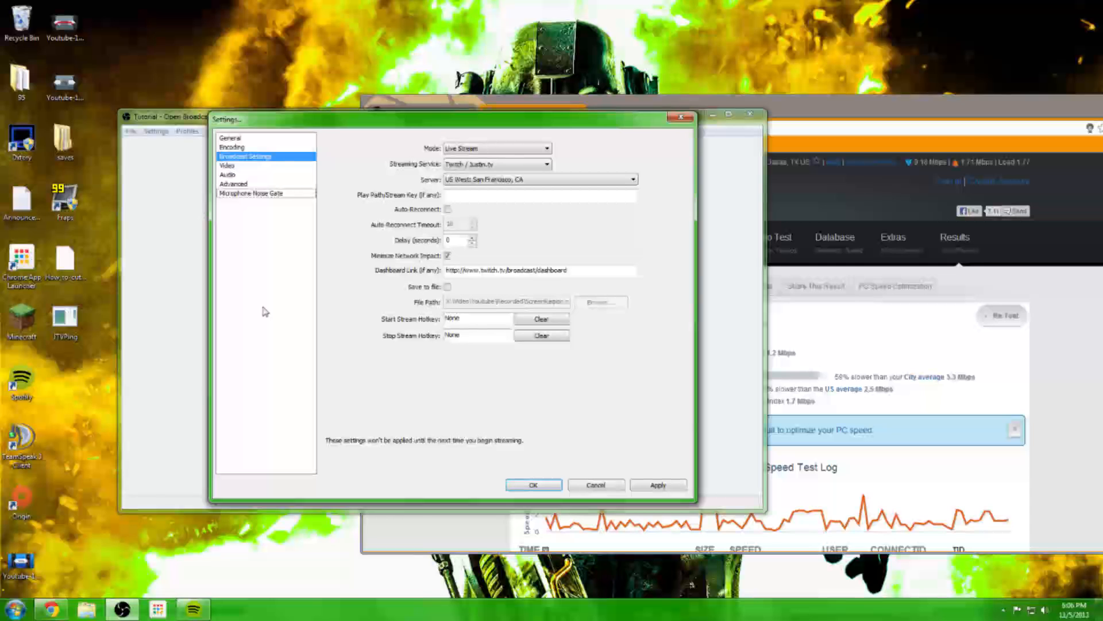
{"action": "left_click", "coordinate": [481, 179]}
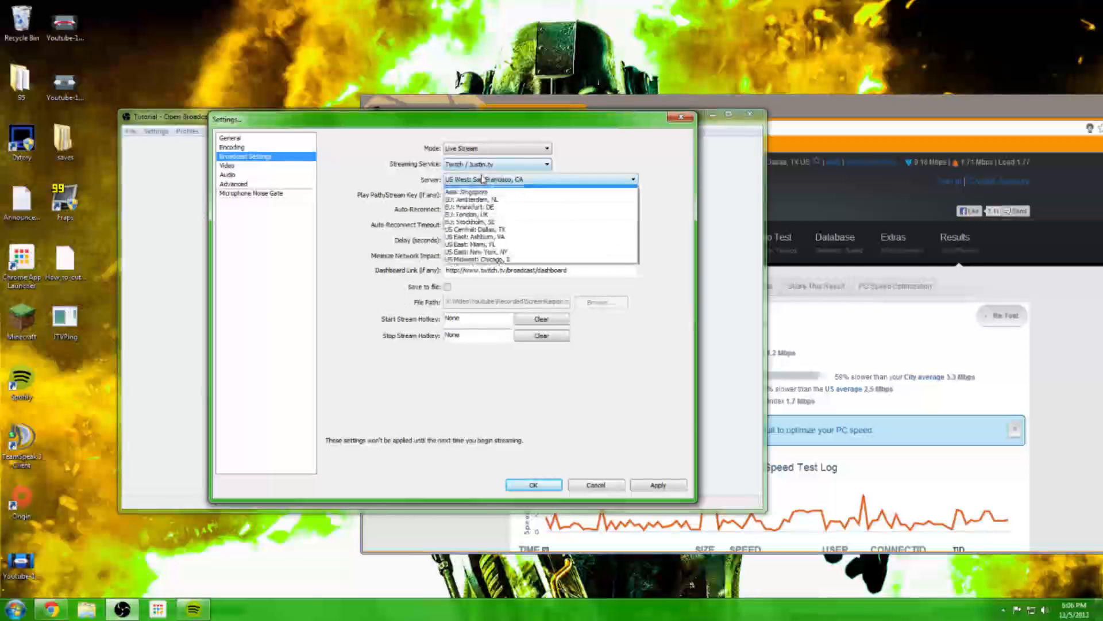
{"action": "left_click", "coordinate": [499, 259]}
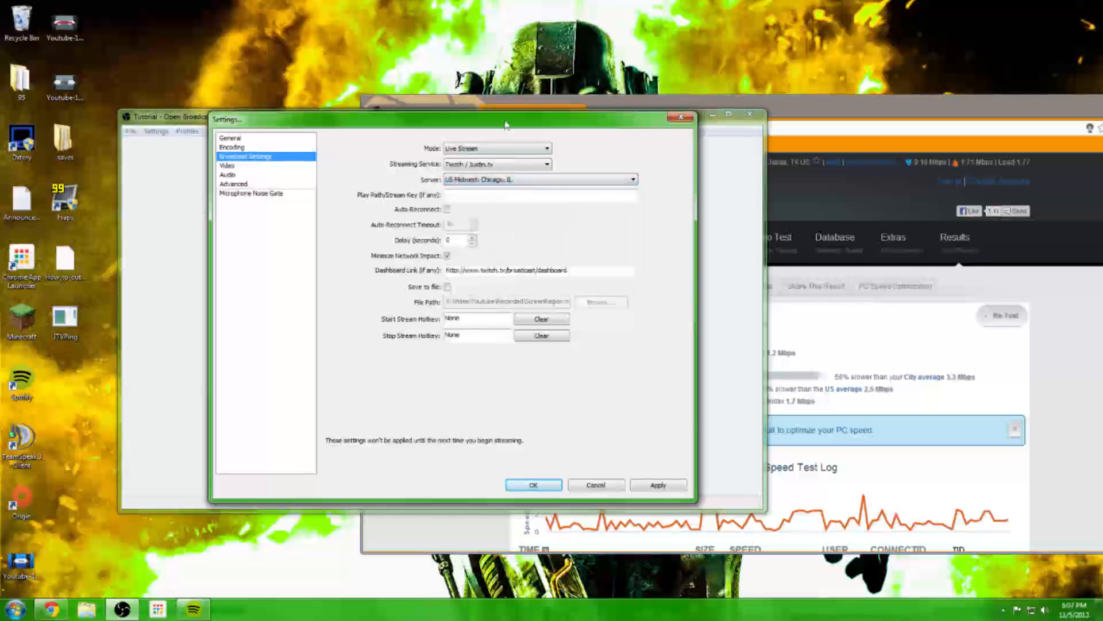
{"action": "left_click_drag", "start_coordinate": [505, 125], "coordinate": [363, 111]}
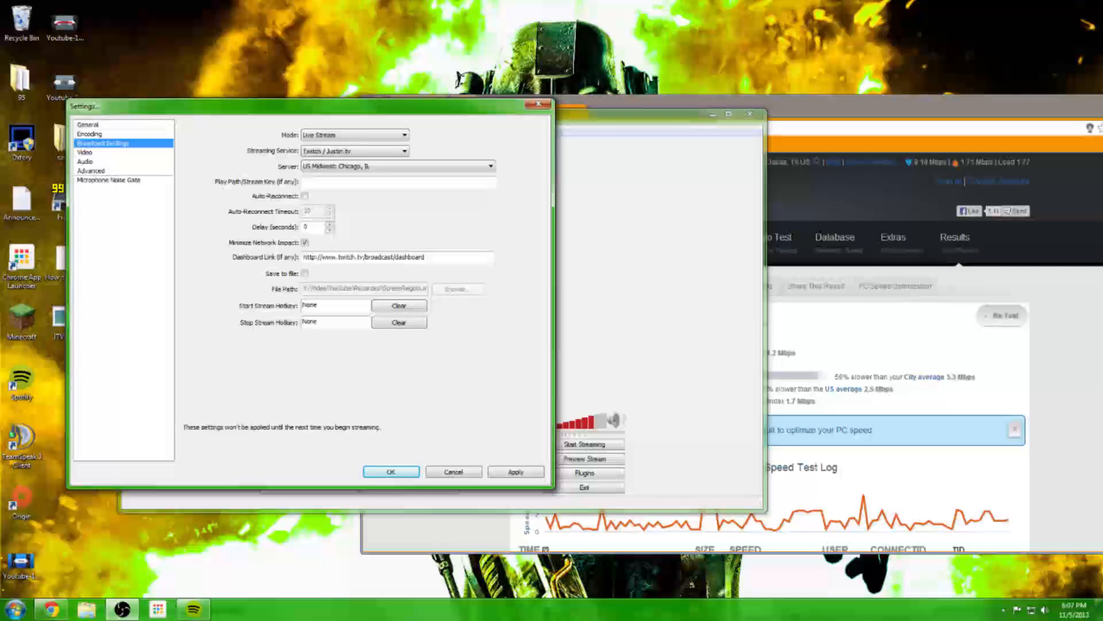
{"action": "left_click", "coordinate": [1017, 118]}
{"action": "left_click", "coordinate": [804, 128]}
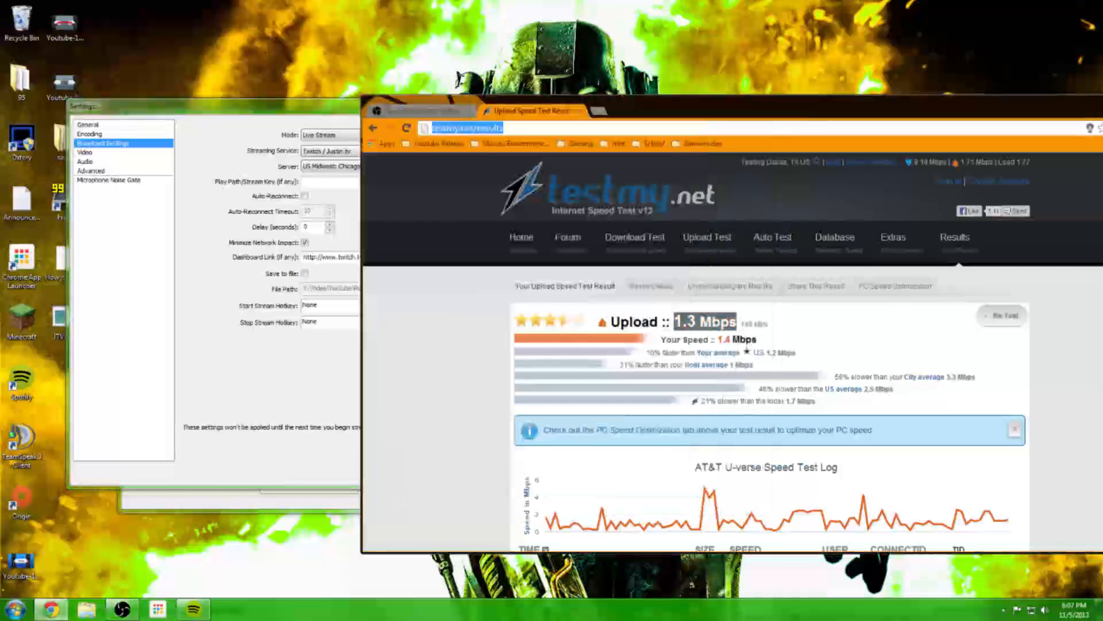
{"action": "left_click", "coordinate": [419, 111]}
{"action": "left_click", "coordinate": [601, 112]}
{"action": "type", "text": "Twitch.tv/goldglove"}
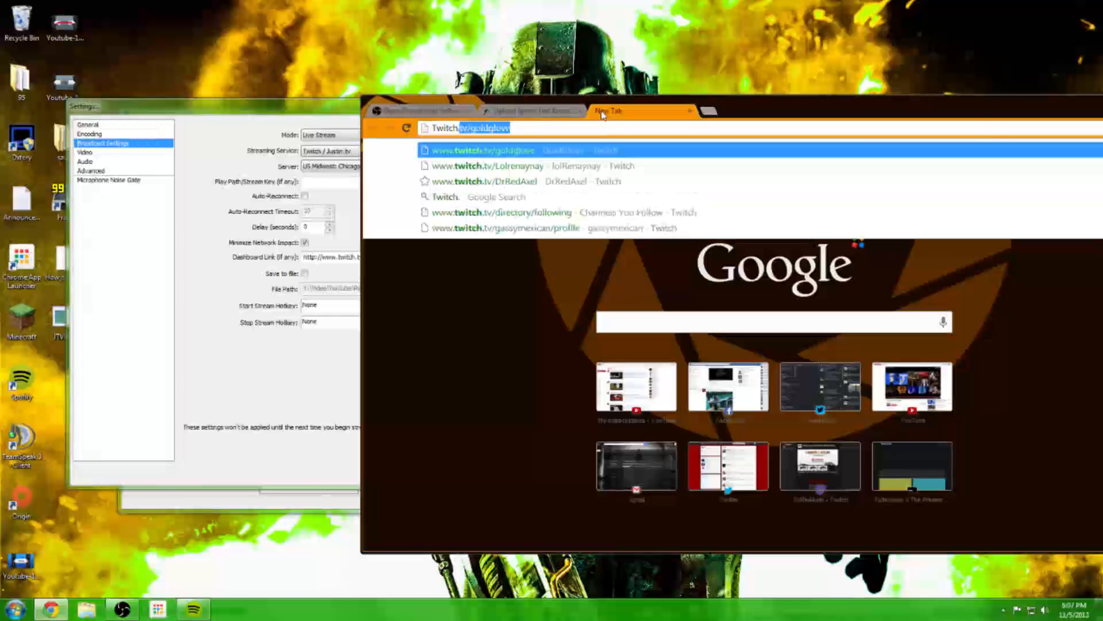
{"action": "key", "text": "Down"}
{"action": "key", "text": "Down"}
{"action": "key", "text": "BackSpace"}
{"action": "type", "text": "/dashboard"}
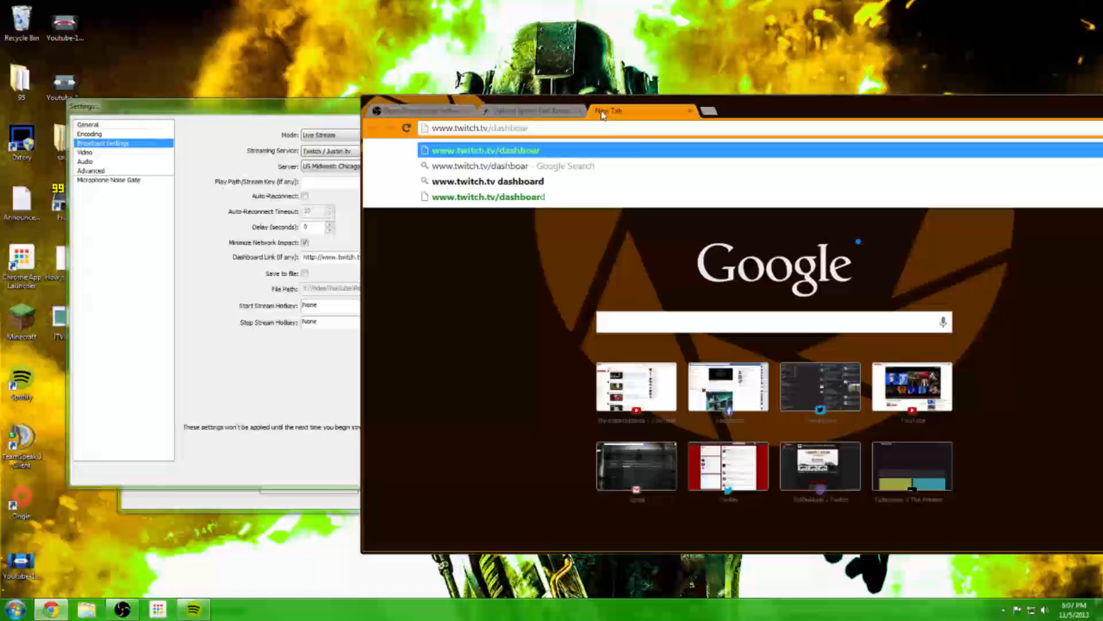
{"action": "key", "text": "Return"}
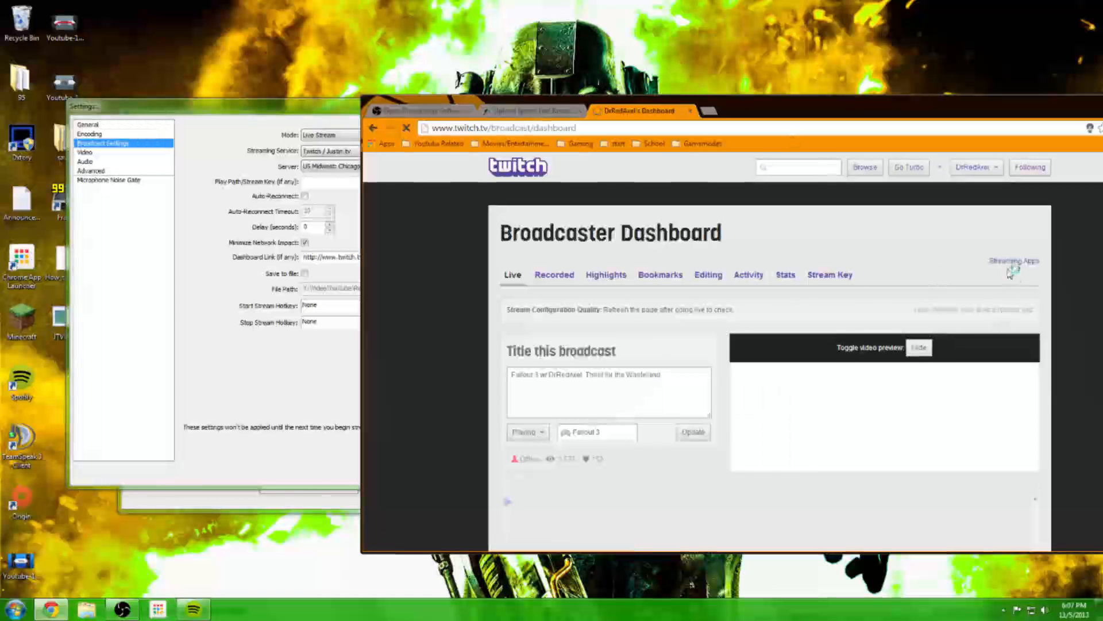
Step: Open the dashboard's Stream Key page, locate the option that reveals the key, and return to the broadcast settings
{"action": "left_click", "coordinate": [830, 275]}
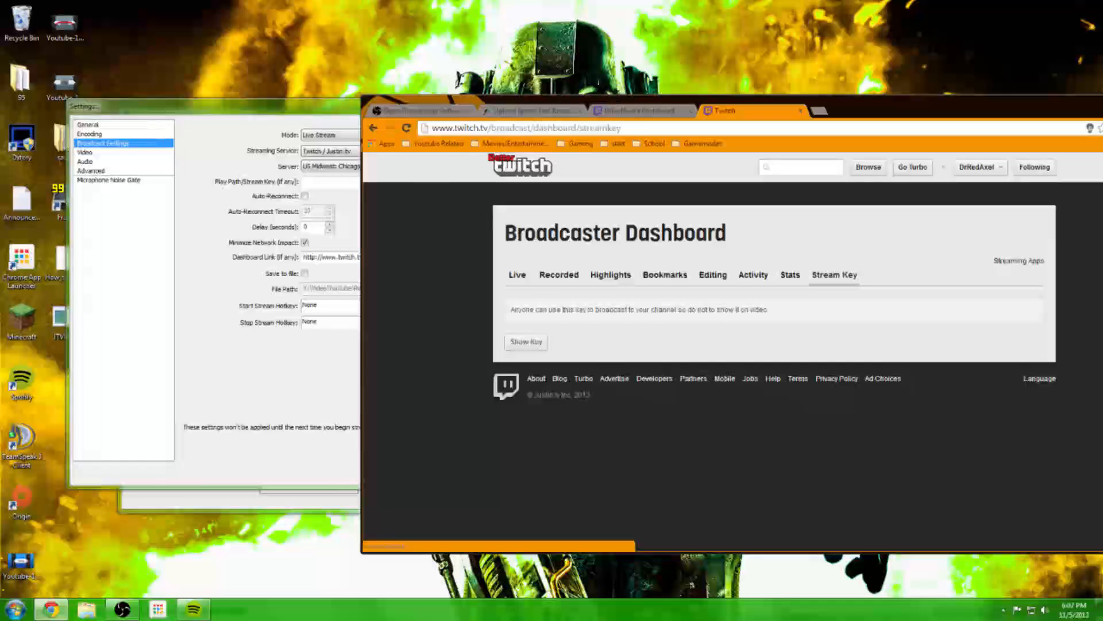
{"action": "left_click_drag", "start_coordinate": [553, 127], "coordinate": [623, 128]}
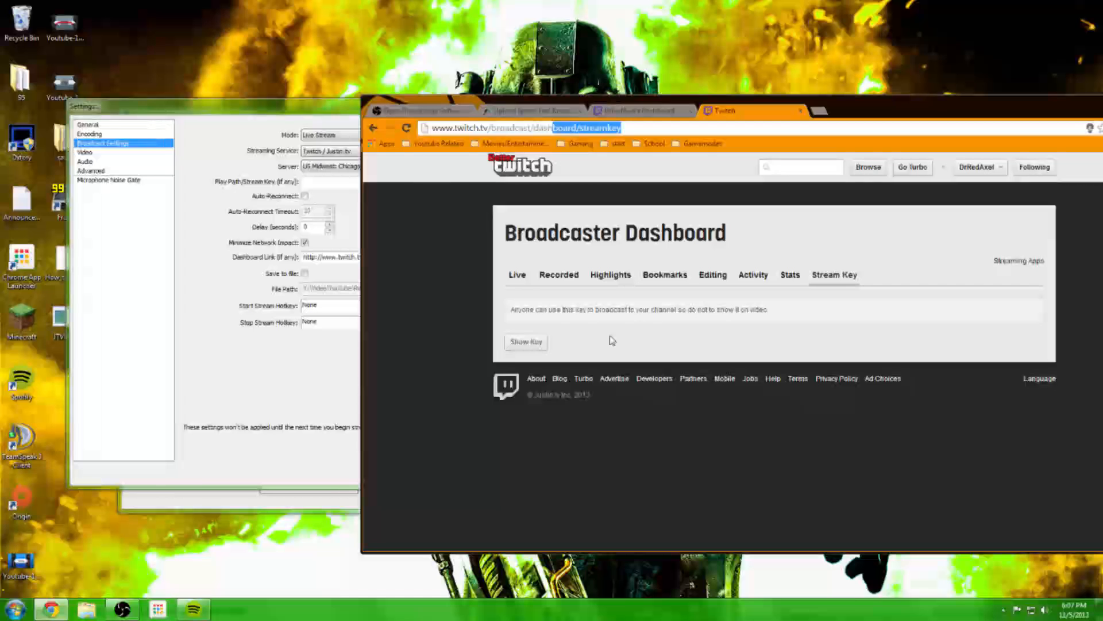
{"action": "left_click", "coordinate": [582, 341]}
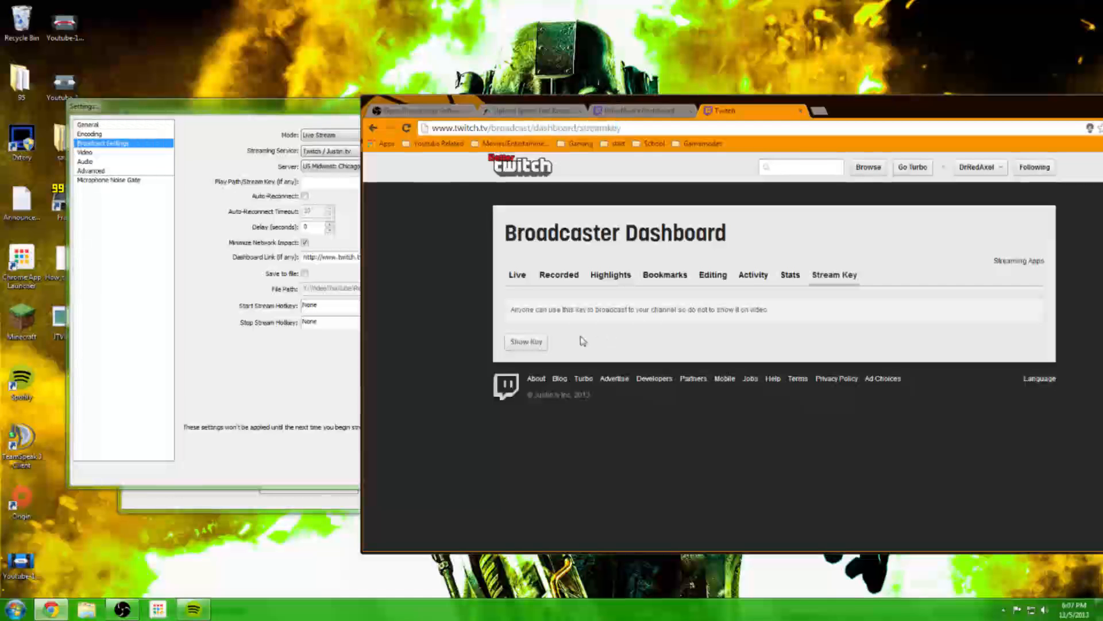
{"action": "left_click", "coordinate": [521, 342]}
{"action": "left_click", "coordinate": [263, 369]}
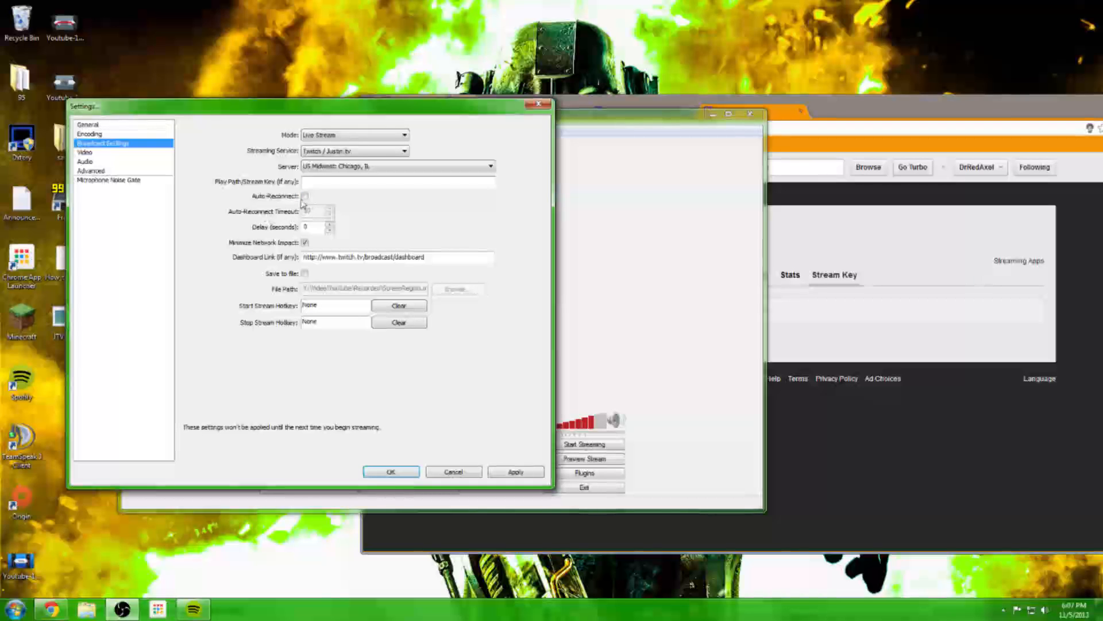
{"action": "left_click", "coordinate": [304, 196]}
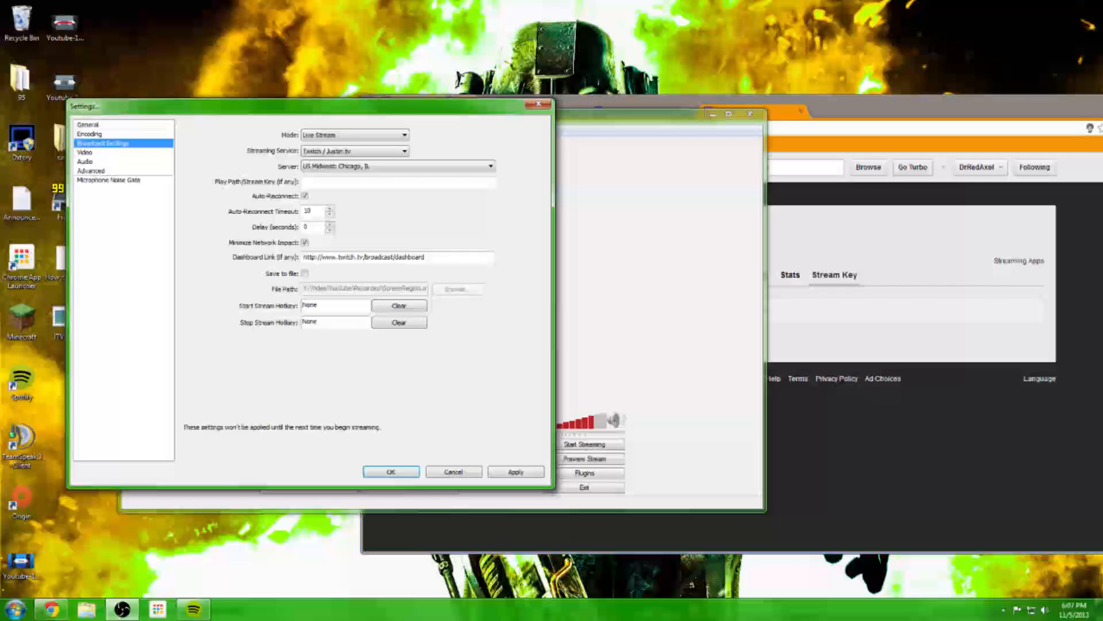
{"action": "left_click", "coordinate": [305, 196]}
{"action": "double_click", "coordinate": [306, 227]}
{"action": "type", "text": "9"}
{"action": "mouse_move", "coordinate": [426, 257]}
{"action": "left_mouse_down"}
{"action": "mouse_move", "coordinate": [304, 257]}
{"action": "mouse_move", "coordinate": [426, 256]}
{"action": "left_mouse_up"}
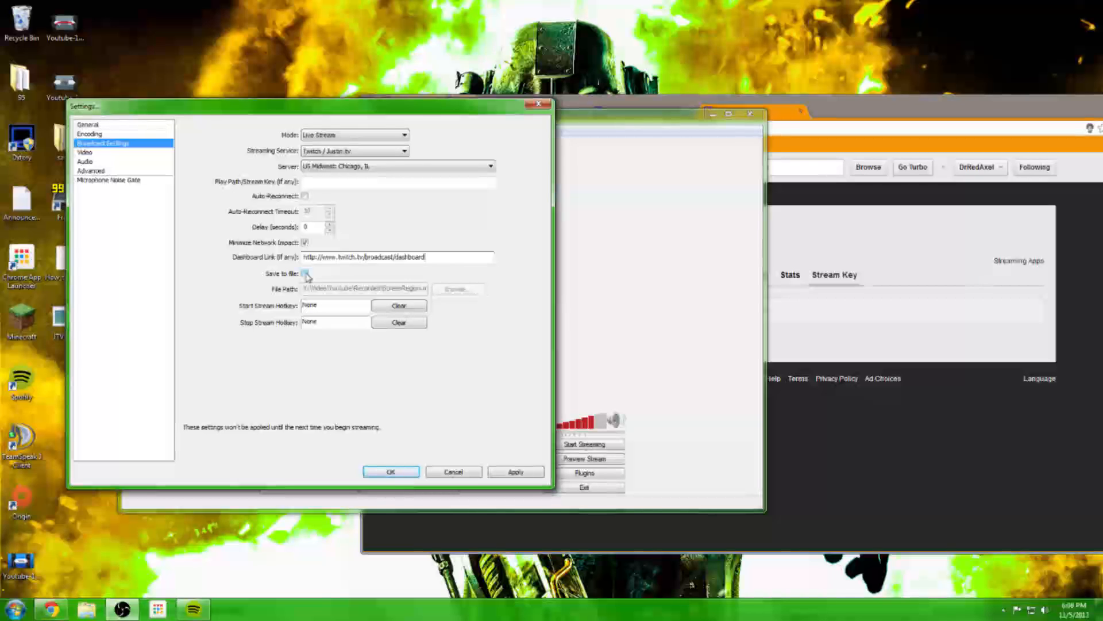
Step: Leave saving the stream to a file switched off and apply the broadcast settings
{"action": "left_click", "coordinate": [306, 274]}
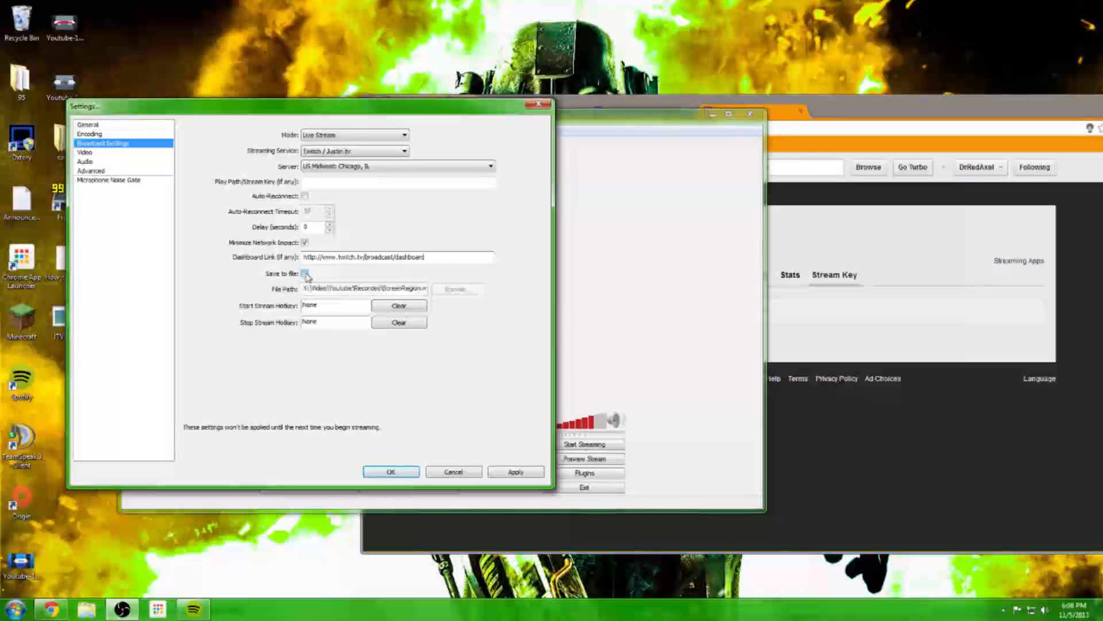
{"action": "left_click", "coordinate": [305, 274]}
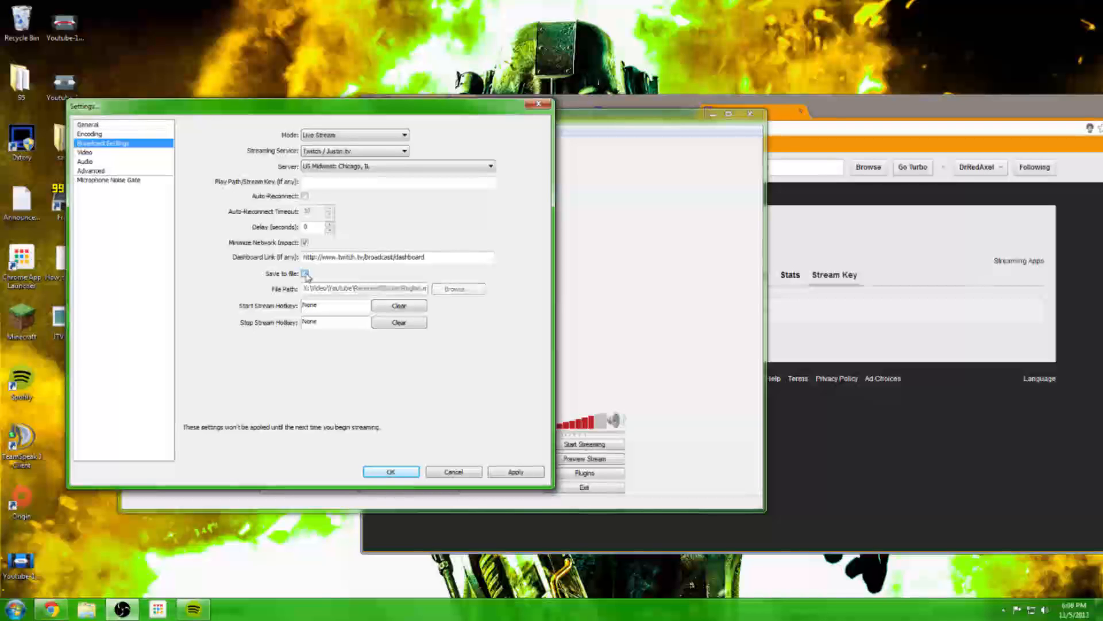
{"action": "left_click", "coordinate": [305, 274]}
{"action": "left_click", "coordinate": [503, 472]}
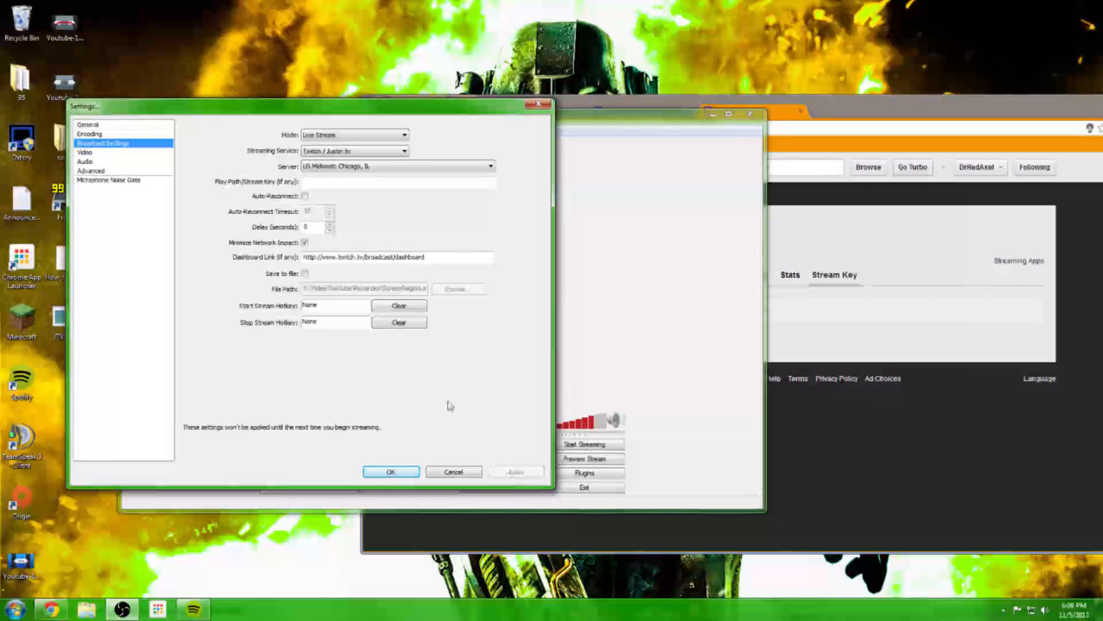
Step: Check the estimator's recommendations in the browser and set the FPS in the video settings to 25
{"action": "left_click", "coordinate": [88, 153]}
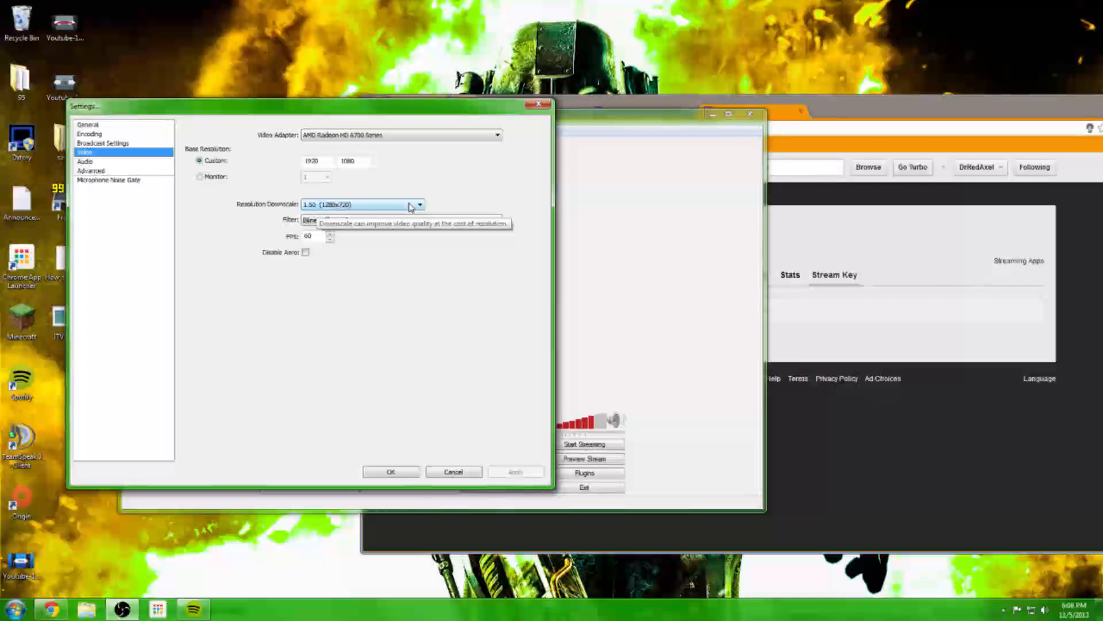
{"action": "left_click", "coordinate": [872, 144]}
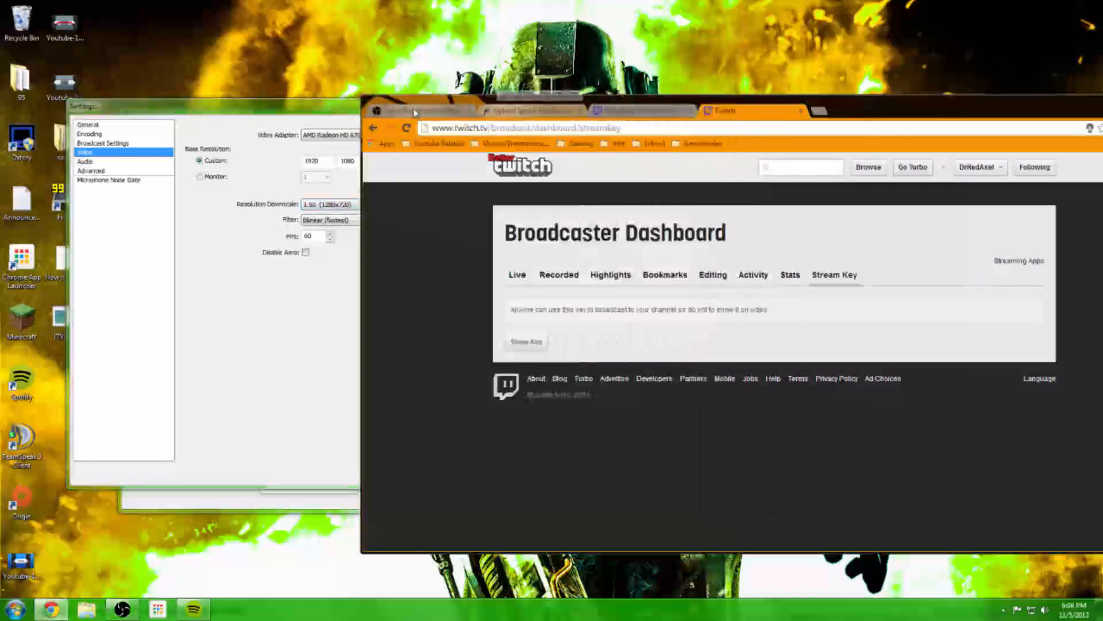
{"action": "left_click", "coordinate": [423, 110]}
{"action": "left_click", "coordinate": [273, 337]}
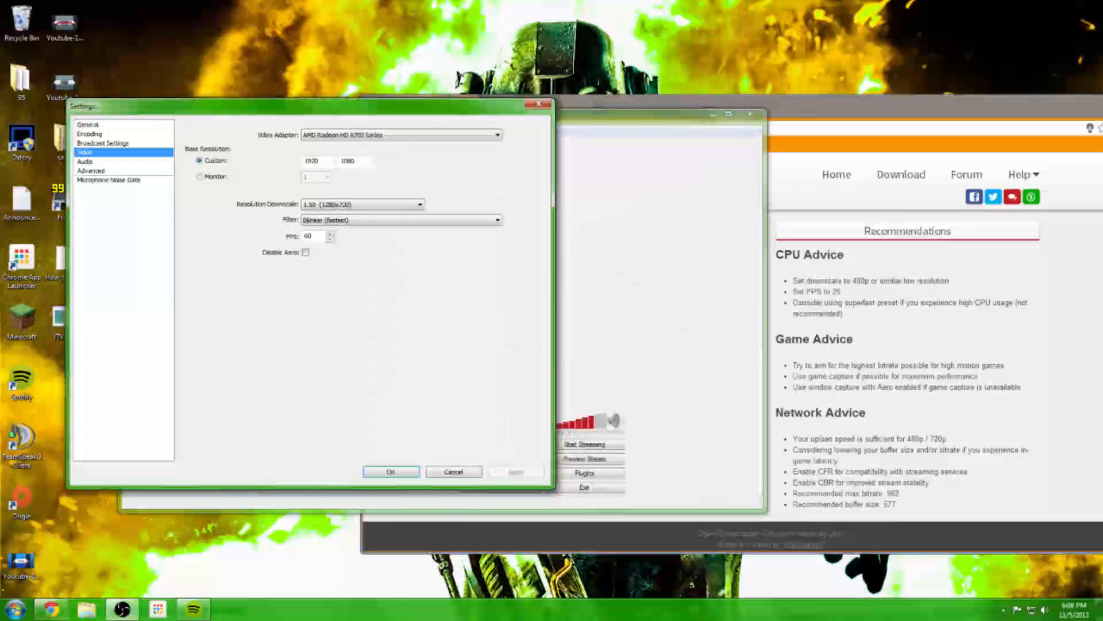
{"action": "left_click_drag", "start_coordinate": [314, 236], "coordinate": [283, 240]}
{"action": "type", "text": "25"}
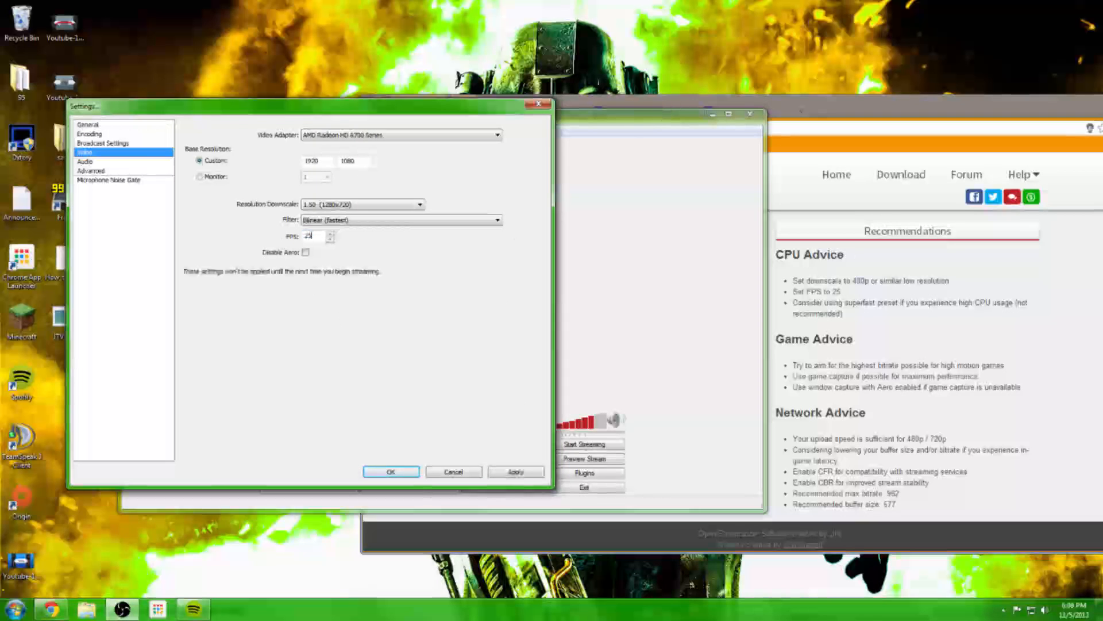
Step: Set the custom base resolution to 852 x 480 with the resolution downscale at None, and apply the video settings
{"action": "left_click", "coordinate": [352, 206]}
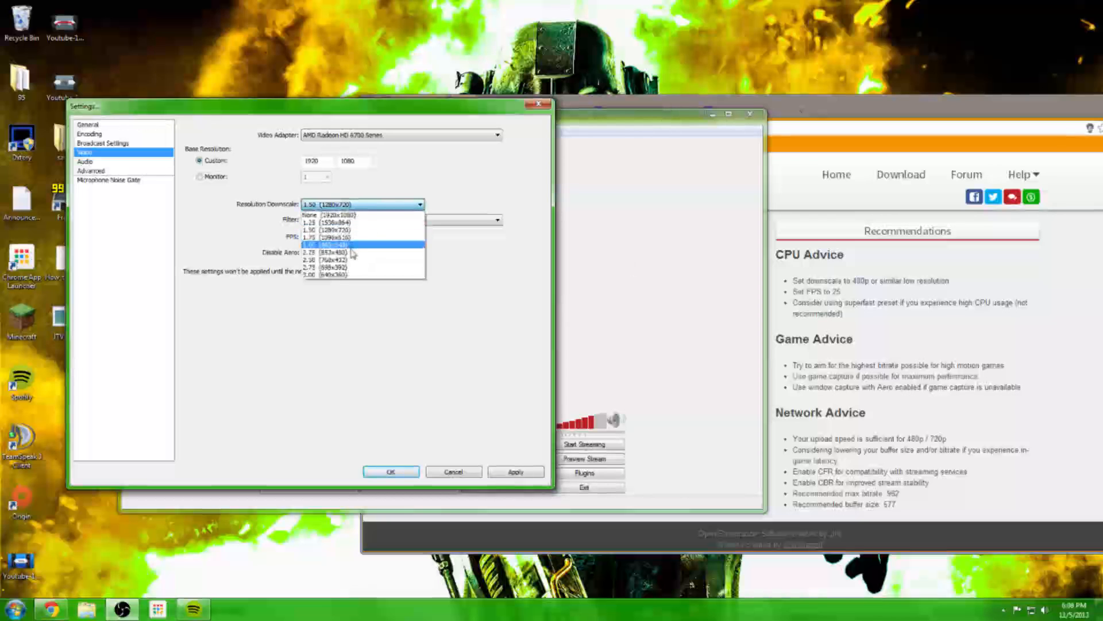
{"action": "left_click", "coordinate": [330, 171]}
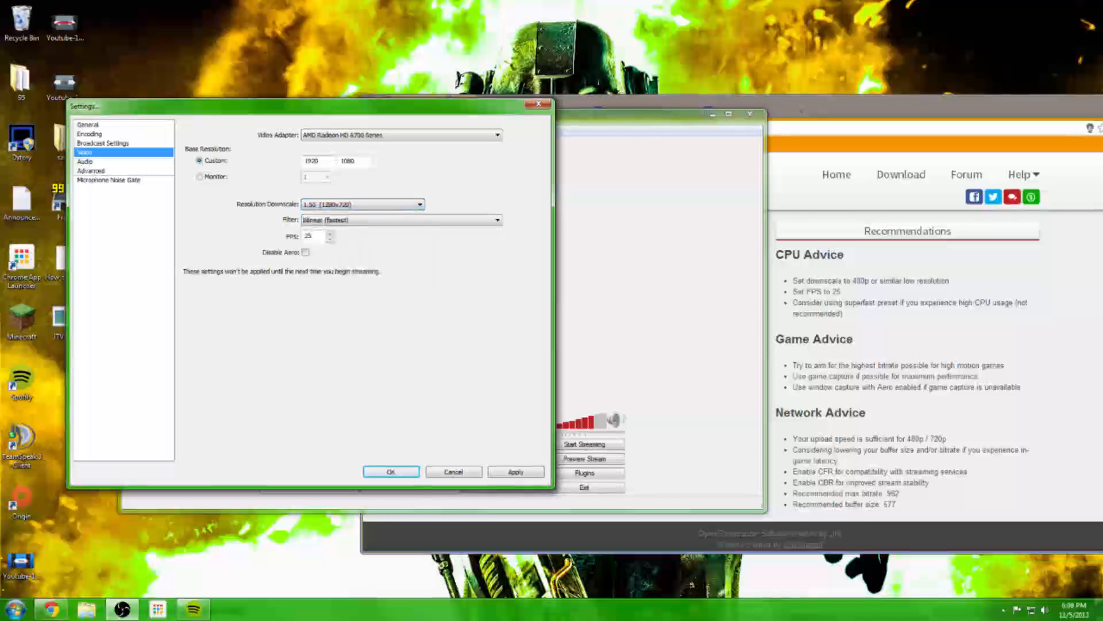
{"action": "type", "text": "852"}
{"action": "key", "text": "Tab"}
{"action": "type", "text": "4"}
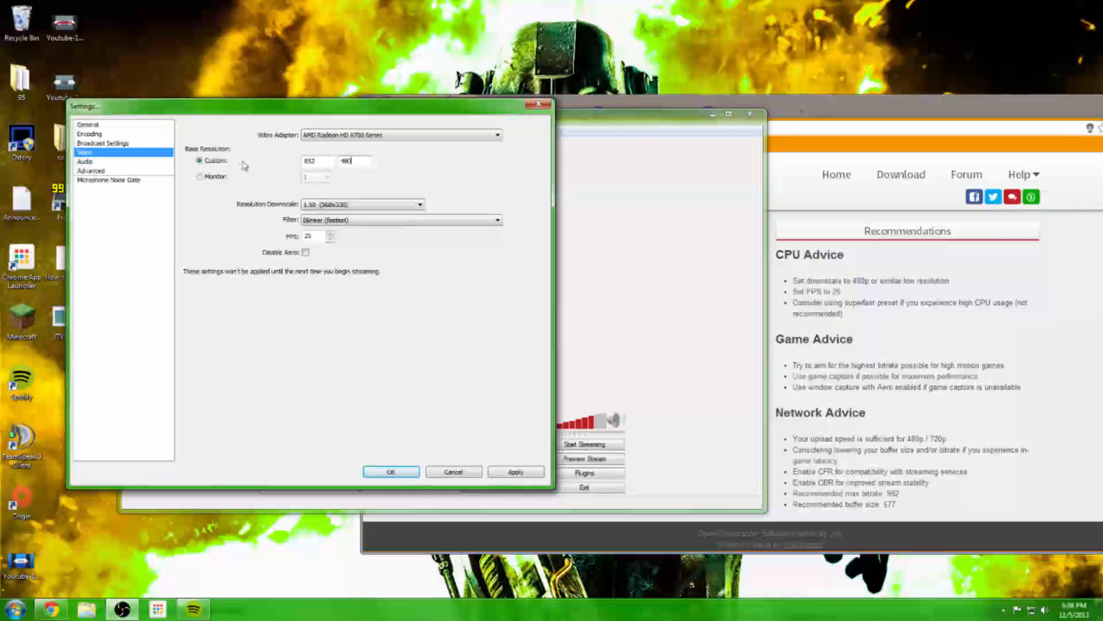
{"action": "left_click", "coordinate": [372, 205]}
{"action": "left_click", "coordinate": [369, 214]}
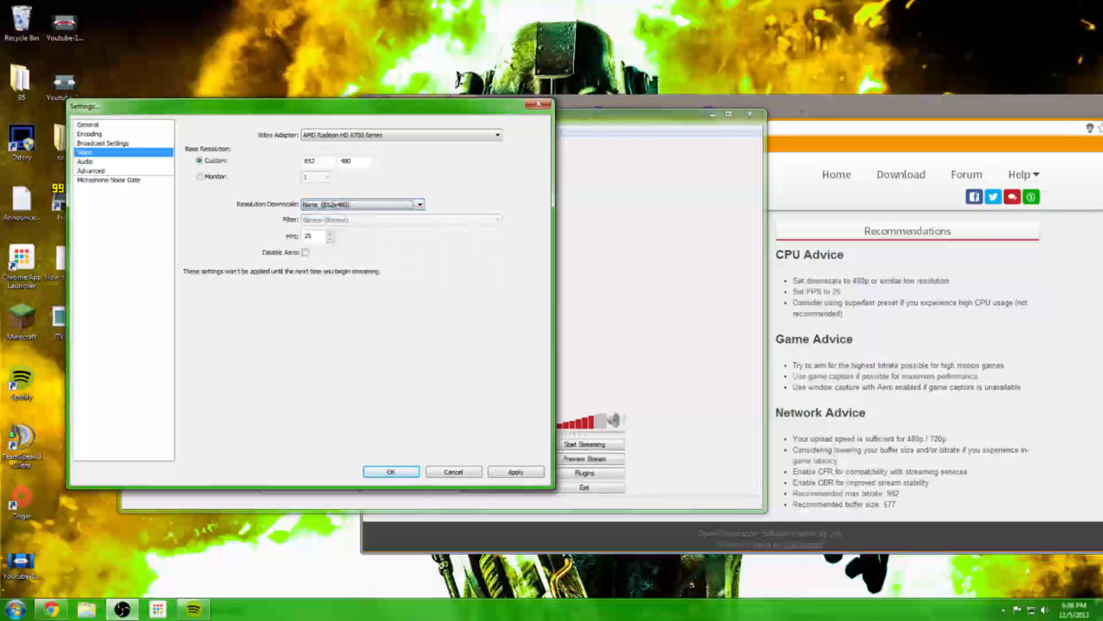
{"action": "left_click", "coordinate": [516, 472]}
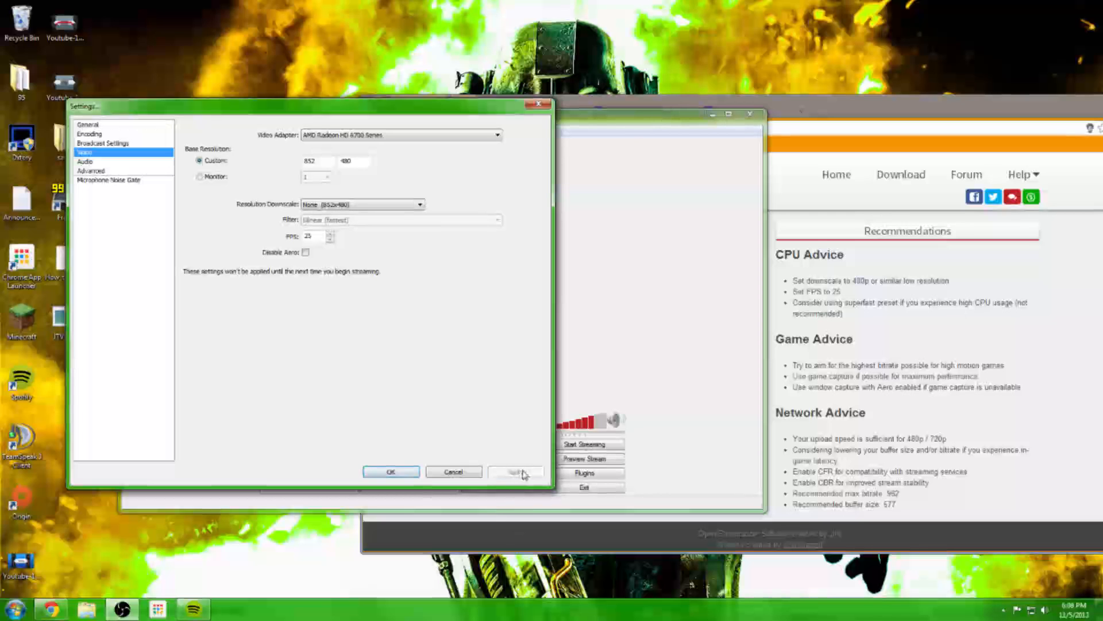
Step: Check the estimator's advice on using window capture with Aero enabled and return to the video settings
{"action": "left_click_drag", "start_coordinate": [854, 388], "coordinate": [920, 387]}
{"action": "left_click", "coordinate": [921, 387]}
{"action": "left_click", "coordinate": [209, 362]}
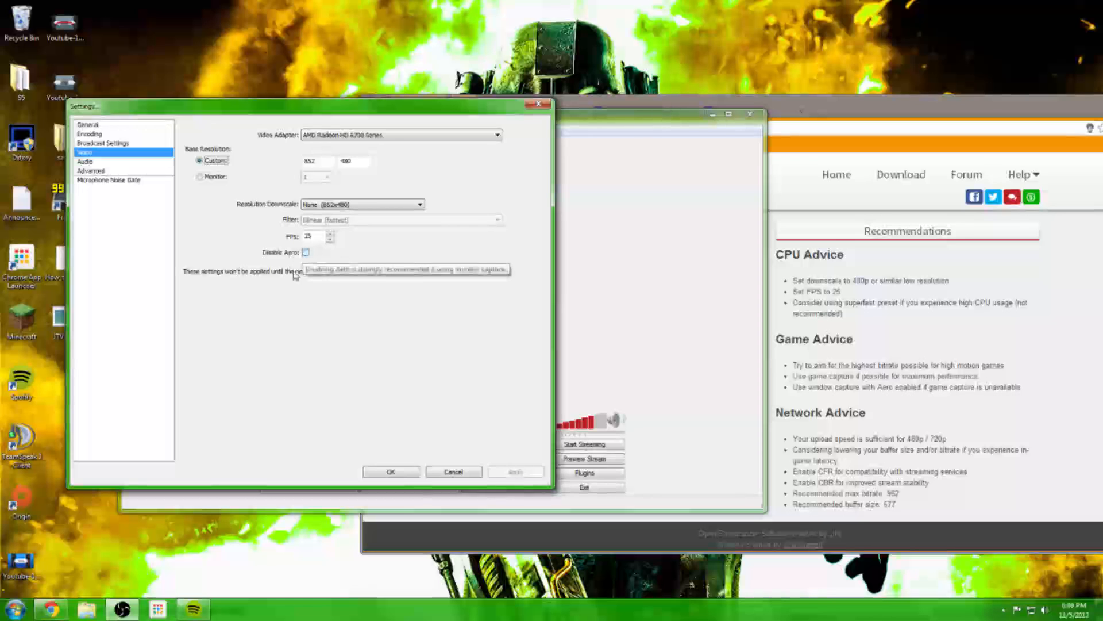
Step: Set the desktop audio device to Headphones and the microphone device to Microphone (both High Definition Audio Device), and apply the audio settings
{"action": "left_click", "coordinate": [84, 162]}
{"action": "left_click", "coordinate": [321, 135]}
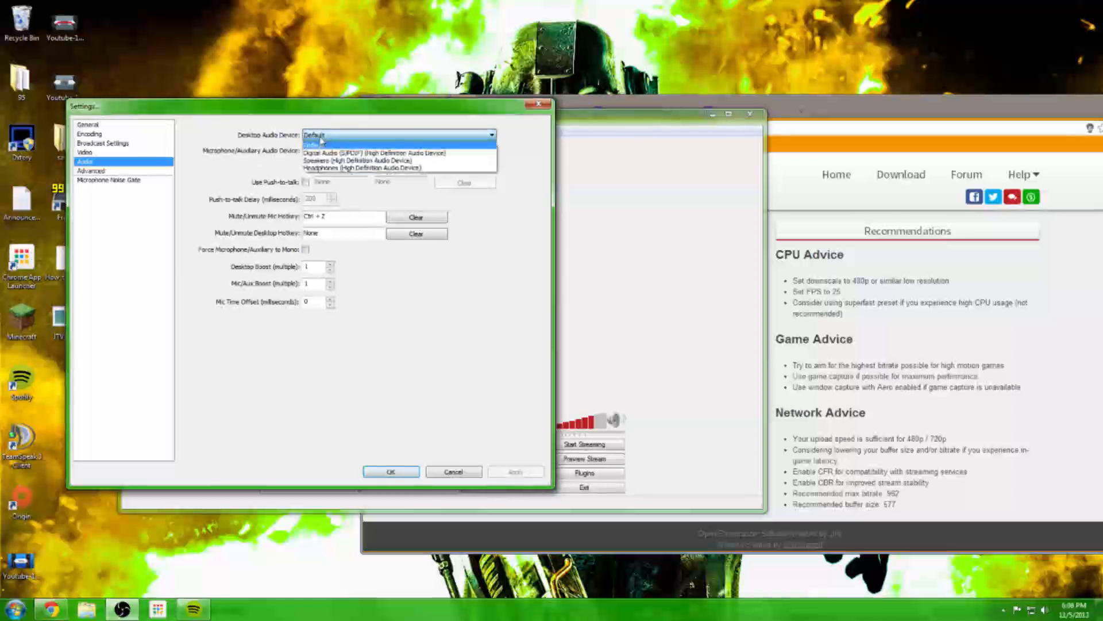
{"action": "left_click", "coordinate": [345, 168]}
{"action": "left_click", "coordinate": [339, 151]}
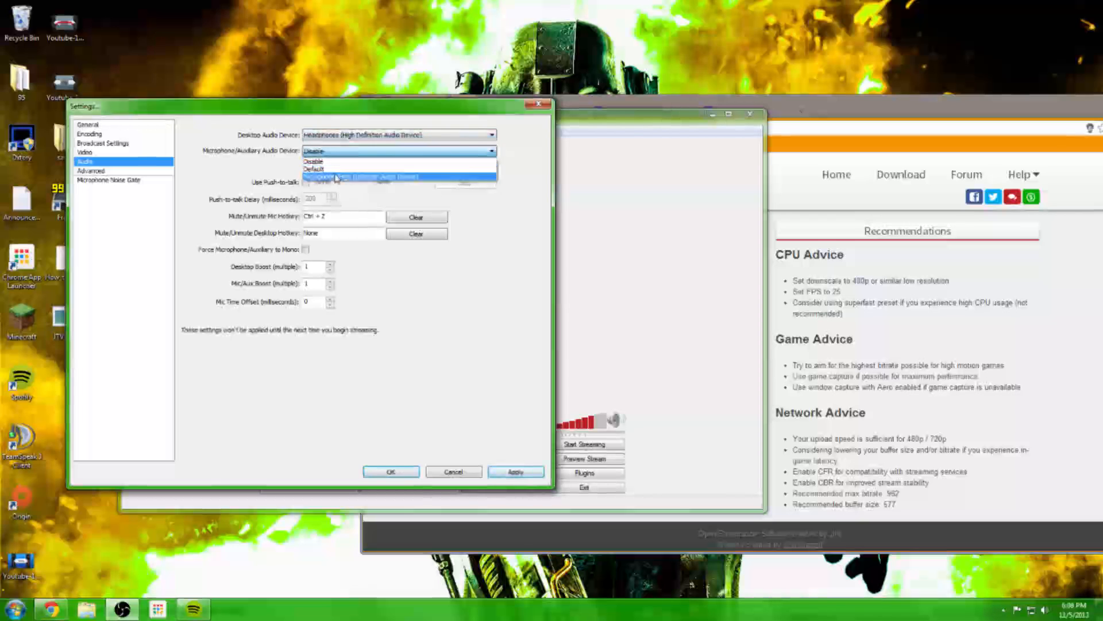
{"action": "left_click", "coordinate": [336, 177]}
{"action": "left_click", "coordinate": [501, 475]}
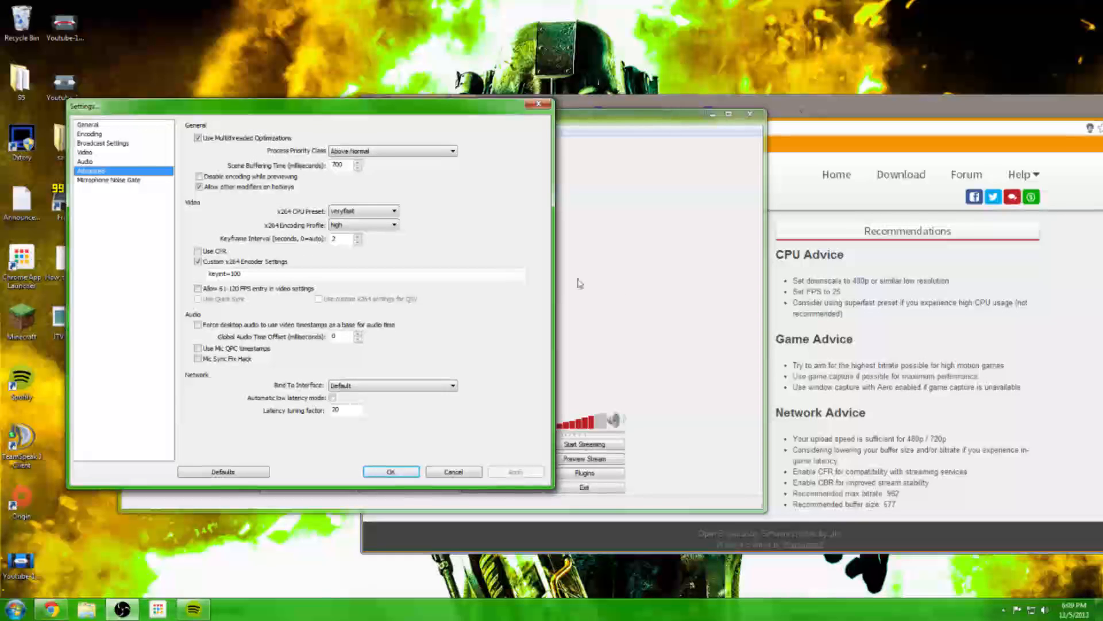
Step: Change the x264 CPU preset in the advanced settings to superfast and accept the change
{"action": "left_click", "coordinate": [373, 214]}
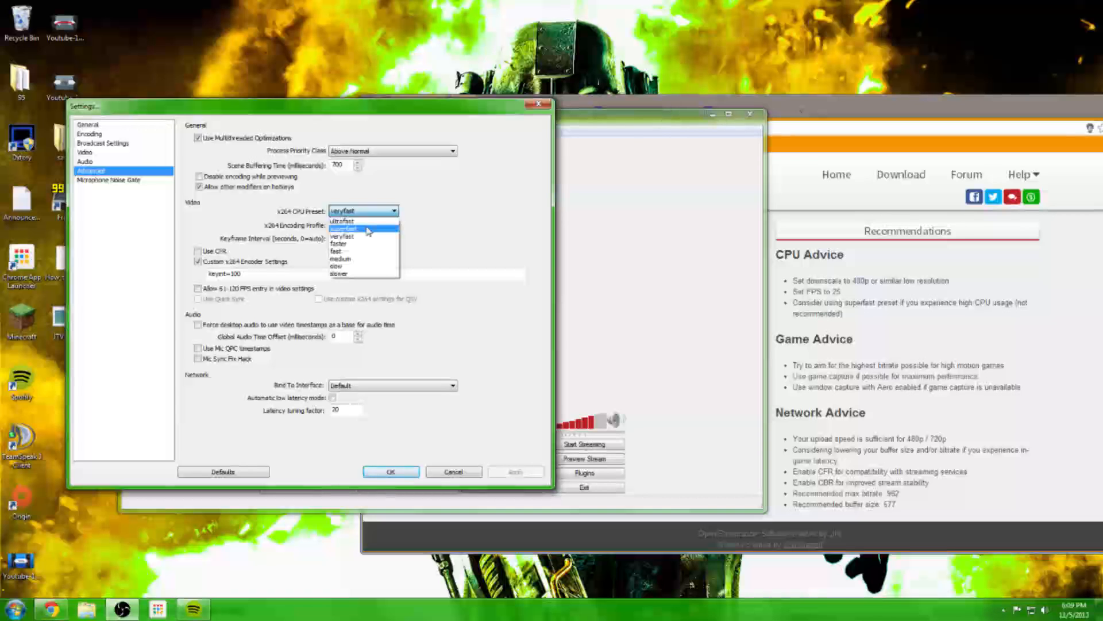
{"action": "left_click", "coordinate": [368, 229]}
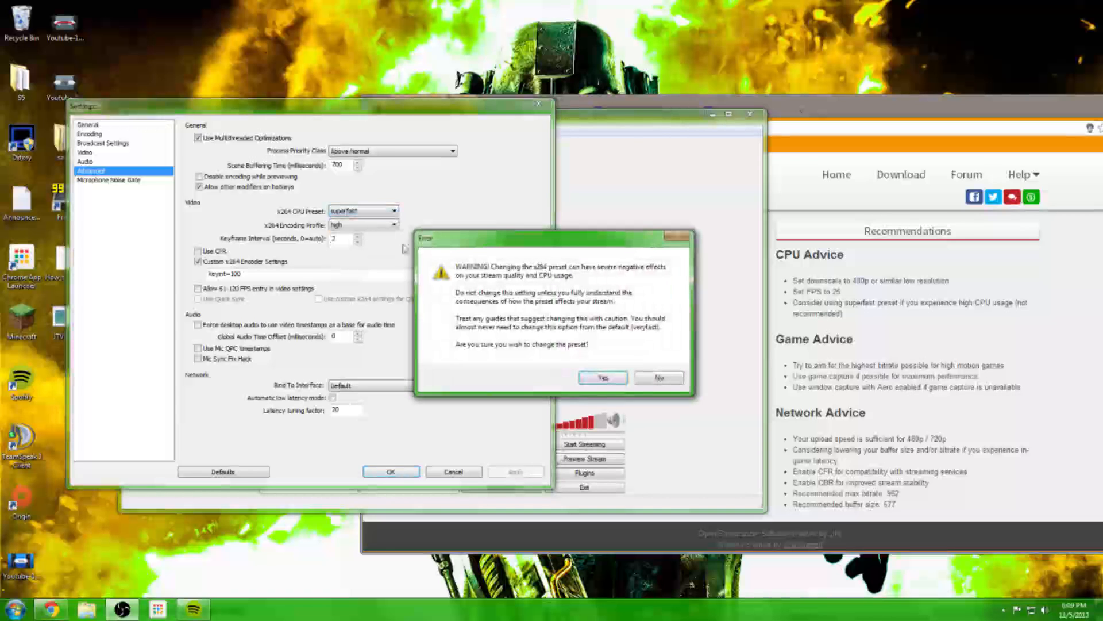
{"action": "left_click", "coordinate": [600, 378]}
{"action": "left_click", "coordinate": [1004, 610]}
{"action": "left_click", "coordinate": [918, 566]}
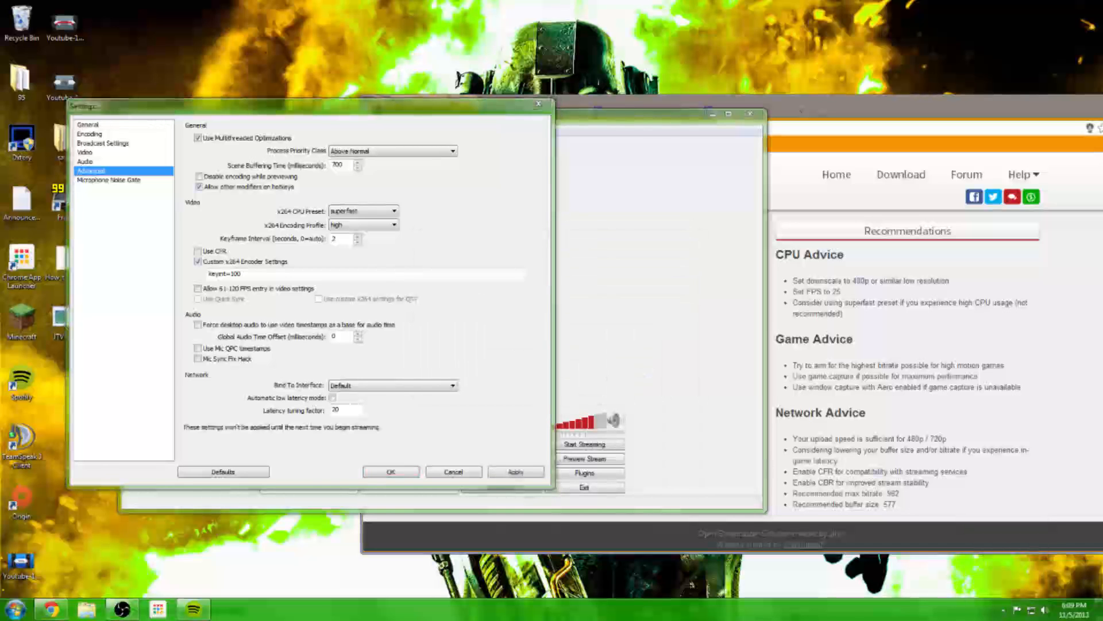
Step: Turn on disabling encoding while previewing and keep the x264 encoding profile at high in the advanced settings
{"action": "left_click", "coordinate": [405, 178]}
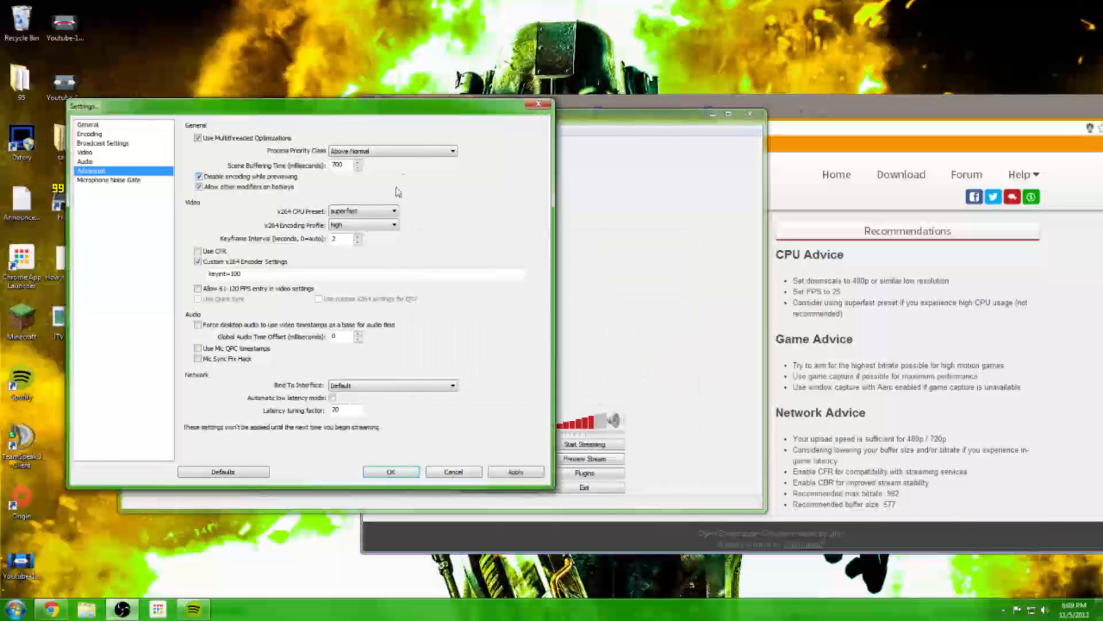
{"action": "left_click", "coordinate": [361, 226]}
{"action": "left_click", "coordinate": [357, 246]}
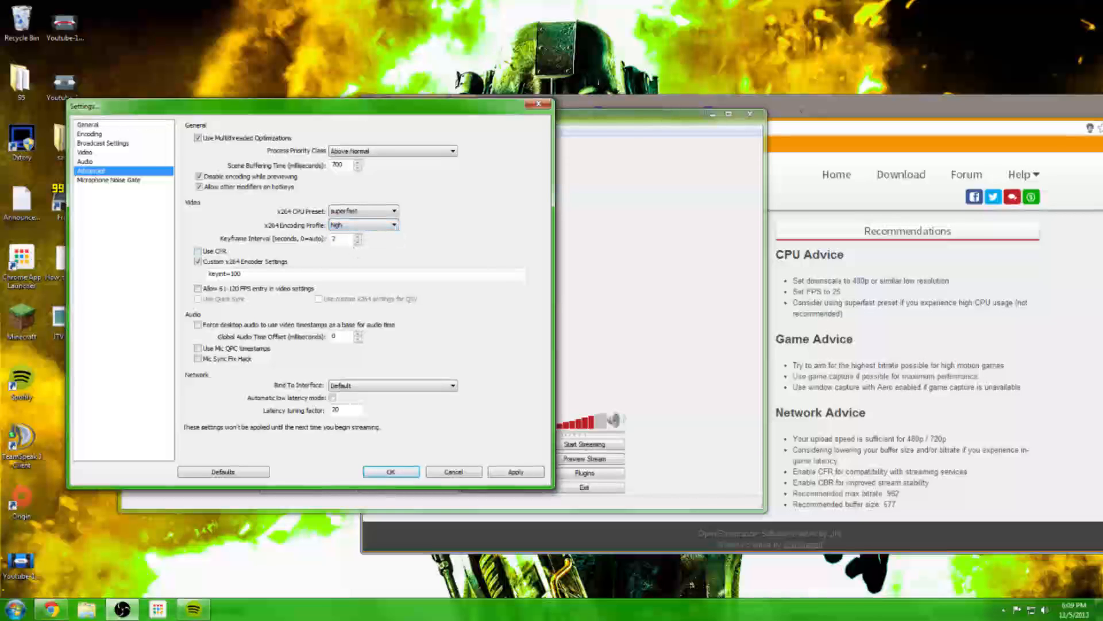
{"action": "left_click", "coordinate": [208, 274]}
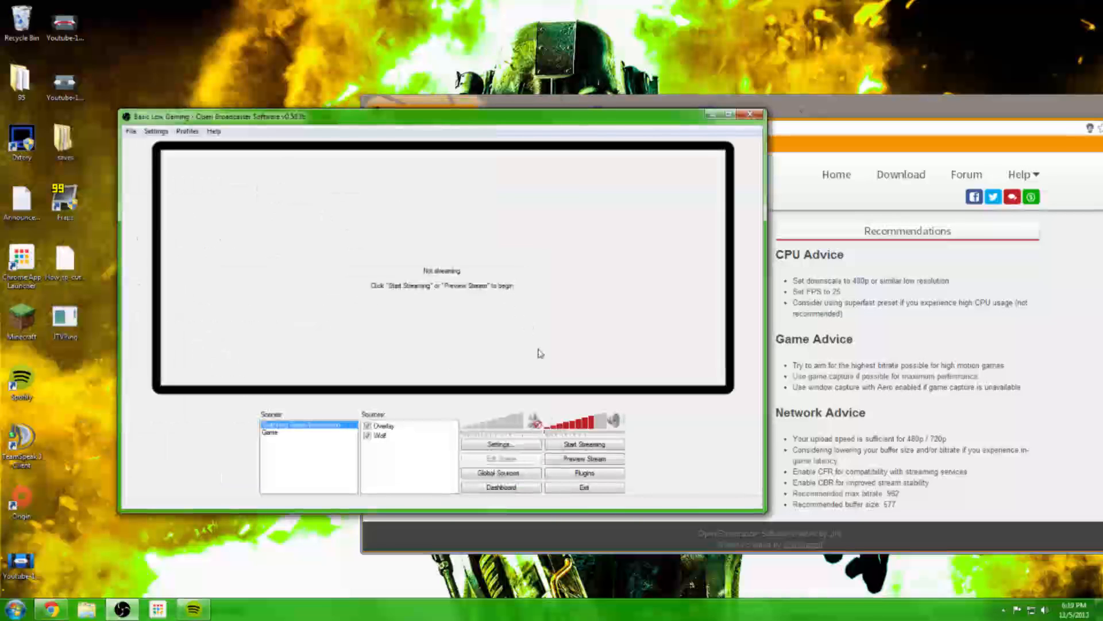
Step: Start the stream preview, and switch to the Tutorial profile and back to Basic Low Gaming
{"action": "left_click", "coordinate": [594, 459]}
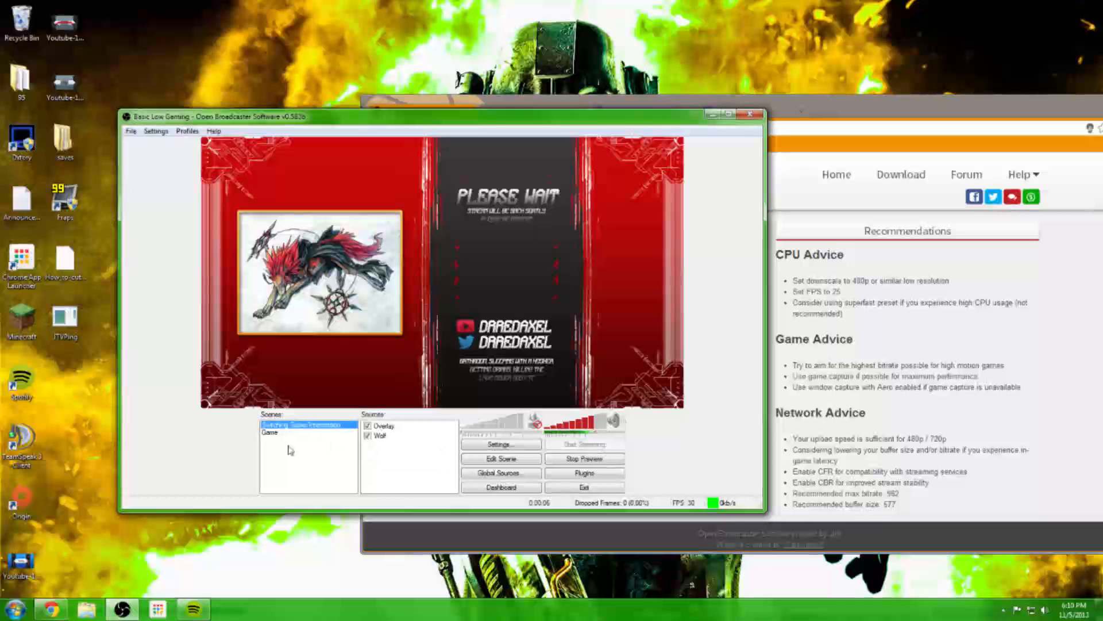
{"action": "left_click", "coordinate": [162, 131]}
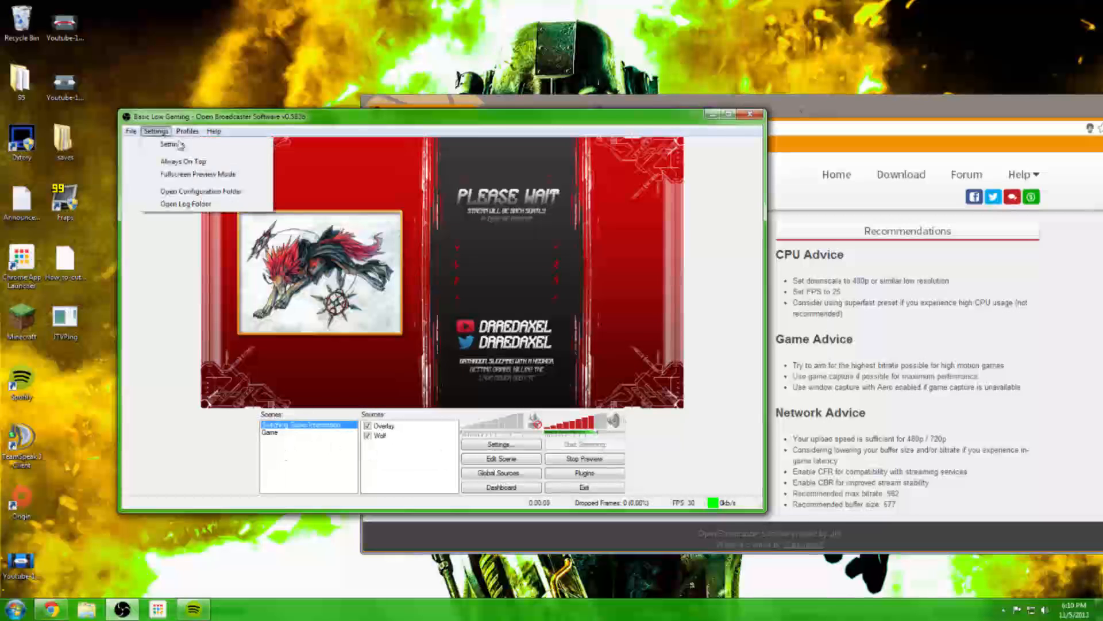
{"action": "mouse_move", "coordinate": [187, 132]}
{"action": "left_click", "coordinate": [196, 170]}
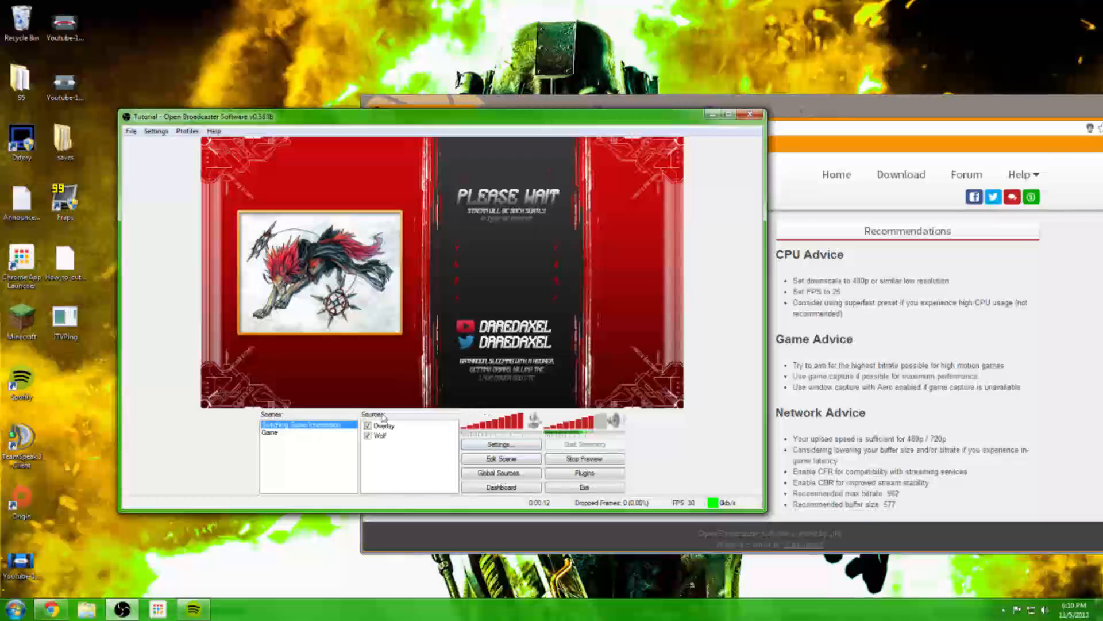
{"action": "left_click", "coordinate": [187, 133]}
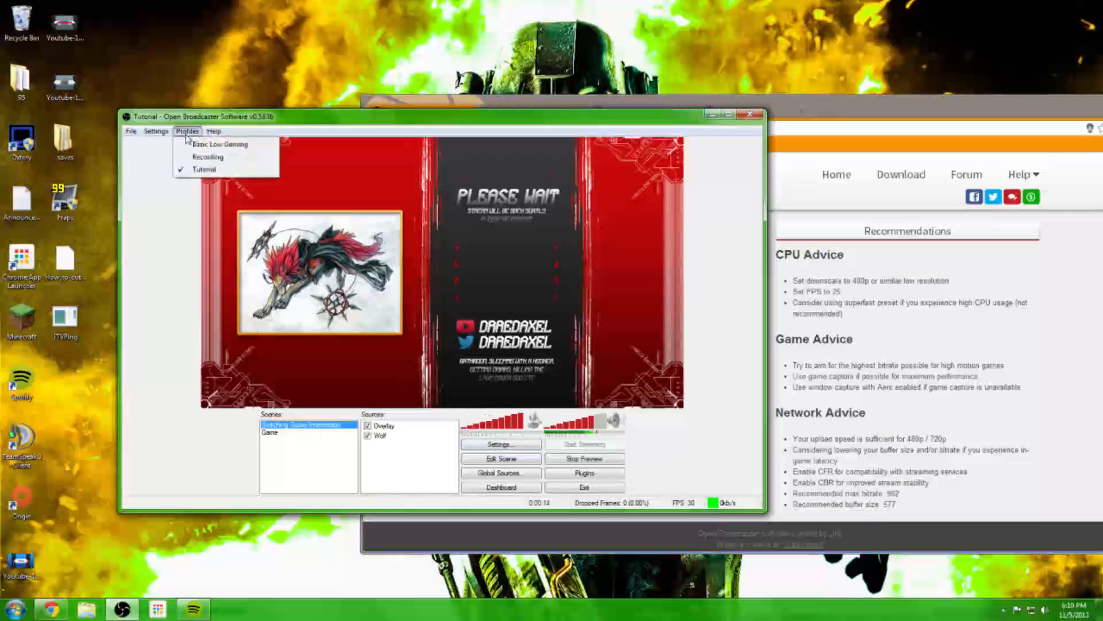
{"action": "left_click", "coordinate": [194, 147]}
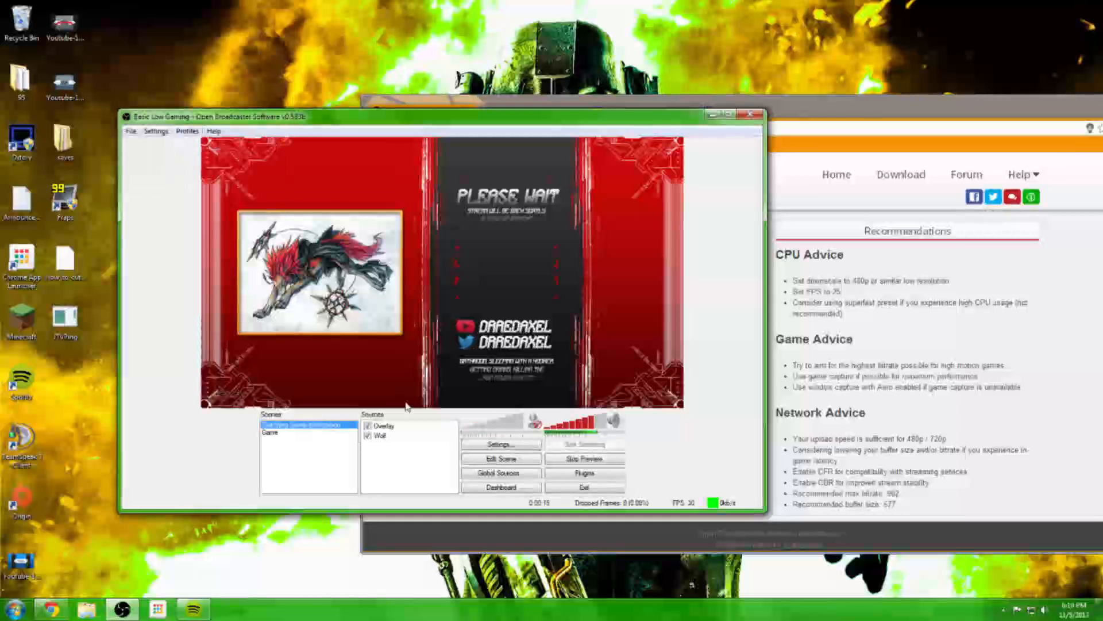
Step: Enable scene editing, shrink the window capture in the Tutorial scene and reposition it near the middle of the preview
{"action": "left_click", "coordinate": [501, 458]}
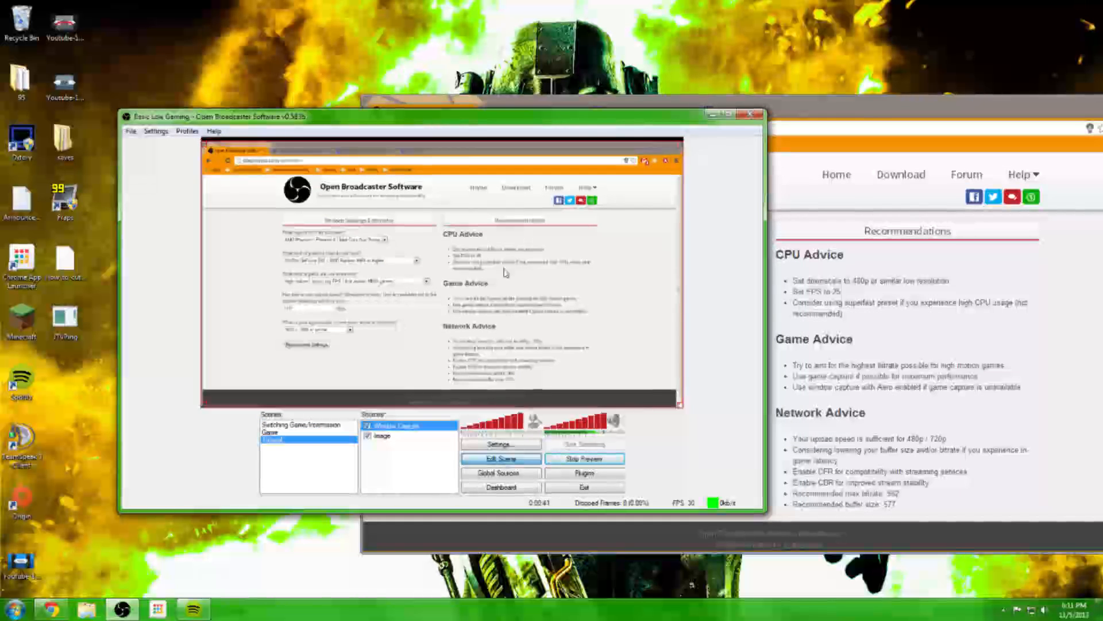
{"action": "left_click_drag", "start_coordinate": [527, 309], "coordinate": [532, 247]}
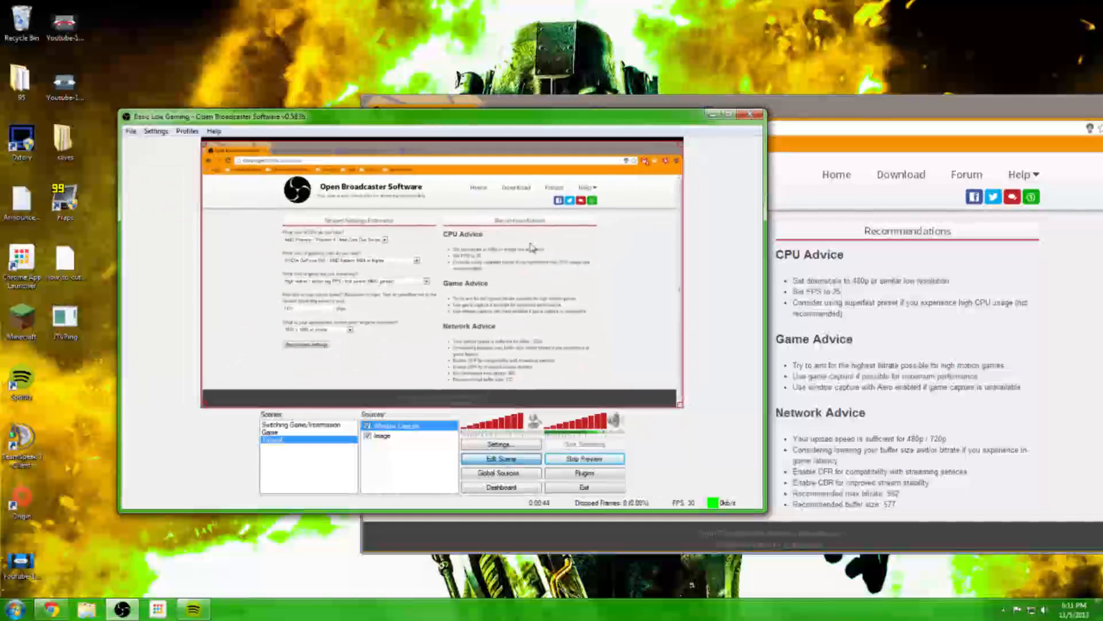
{"action": "left_click_drag", "start_coordinate": [207, 149], "coordinate": [398, 309]}
{"action": "left_click_drag", "start_coordinate": [520, 321], "coordinate": [445, 278]}
Step: Delete the Window Capture and Image sources from the Tutorial scene
{"action": "key", "text": "Delete"}
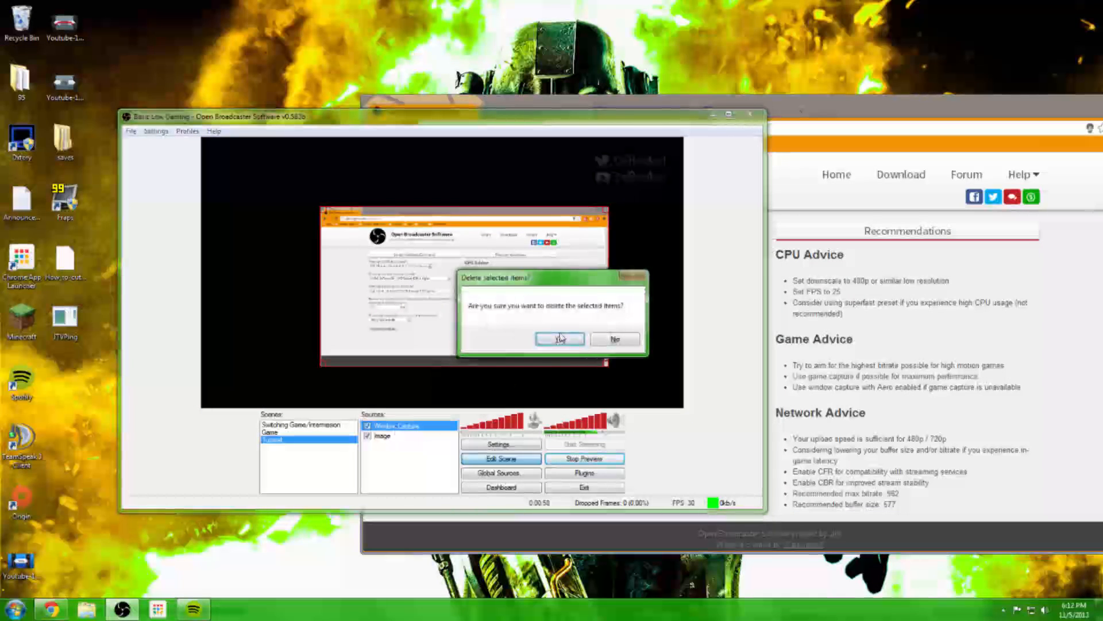
{"action": "left_click", "coordinate": [567, 340]}
{"action": "key", "text": "Delete"}
{"action": "left_click", "coordinate": [572, 340]}
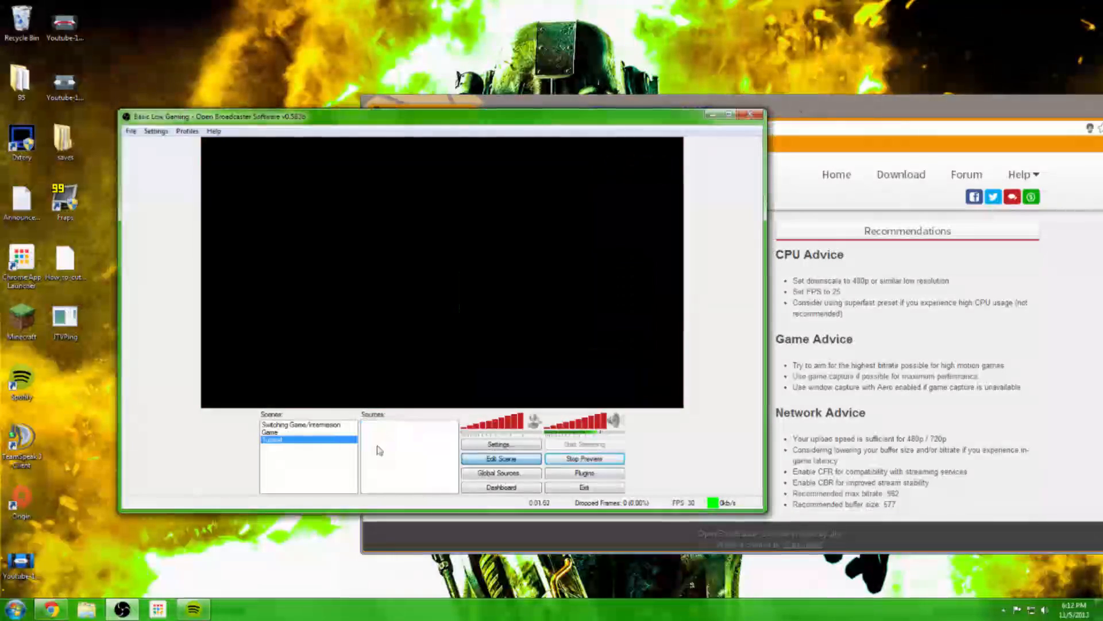
Step: Look through the source types that can be added to the scene, and check the Global Sources list
{"action": "right_click", "coordinate": [378, 447]}
{"action": "mouse_move", "coordinate": [405, 452]}
{"action": "mouse_move", "coordinate": [529, 508]}
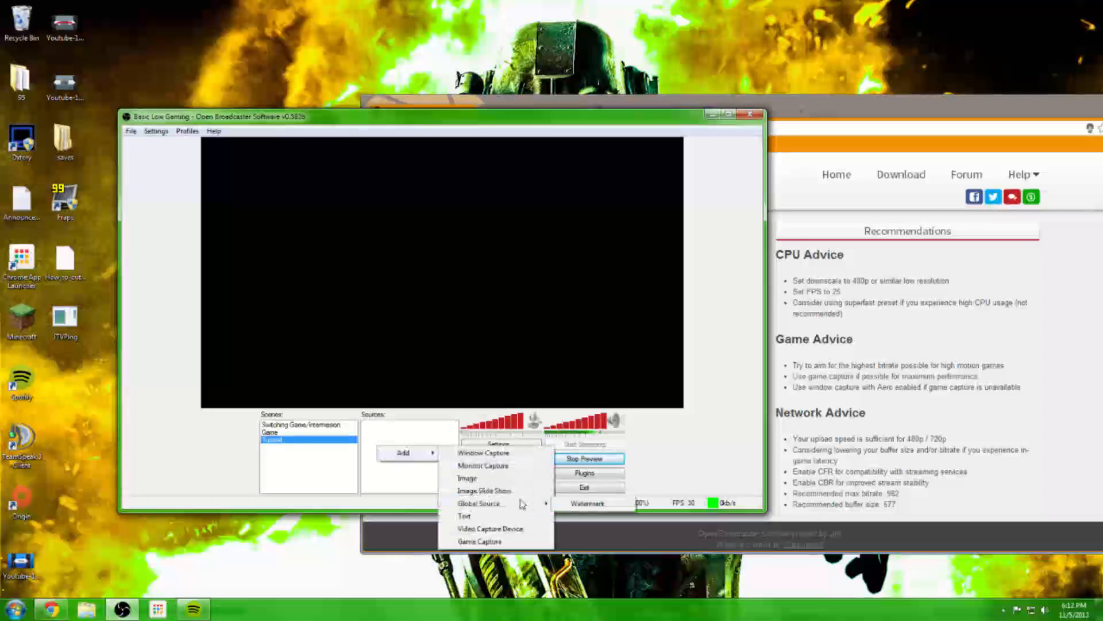
{"action": "left_click", "coordinate": [399, 473]}
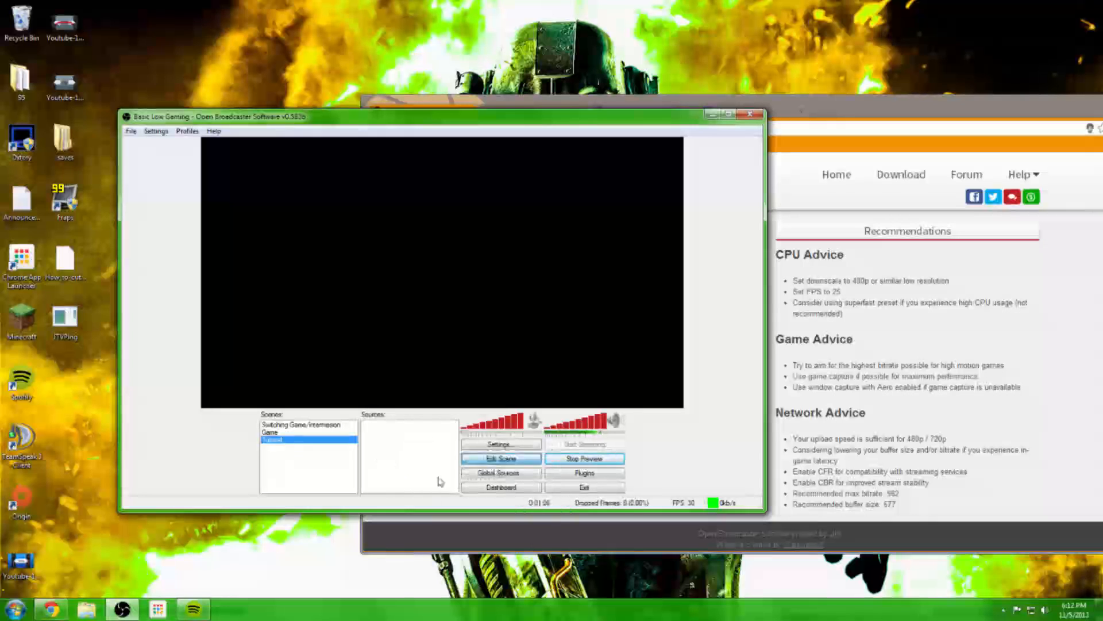
{"action": "left_click", "coordinate": [498, 473]}
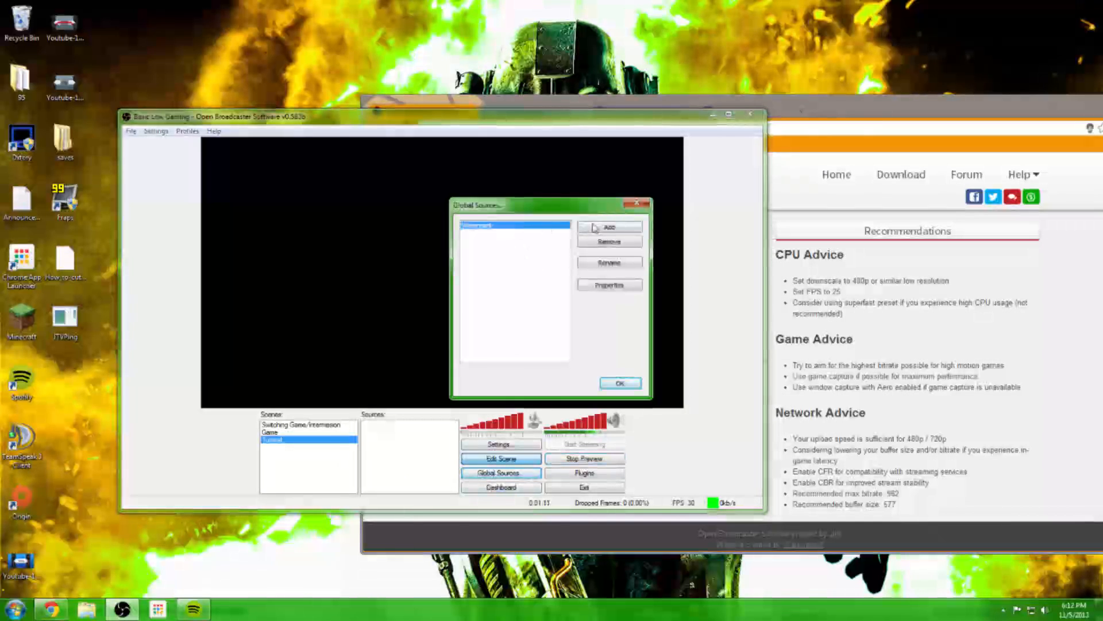
{"action": "left_click", "coordinate": [615, 387]}
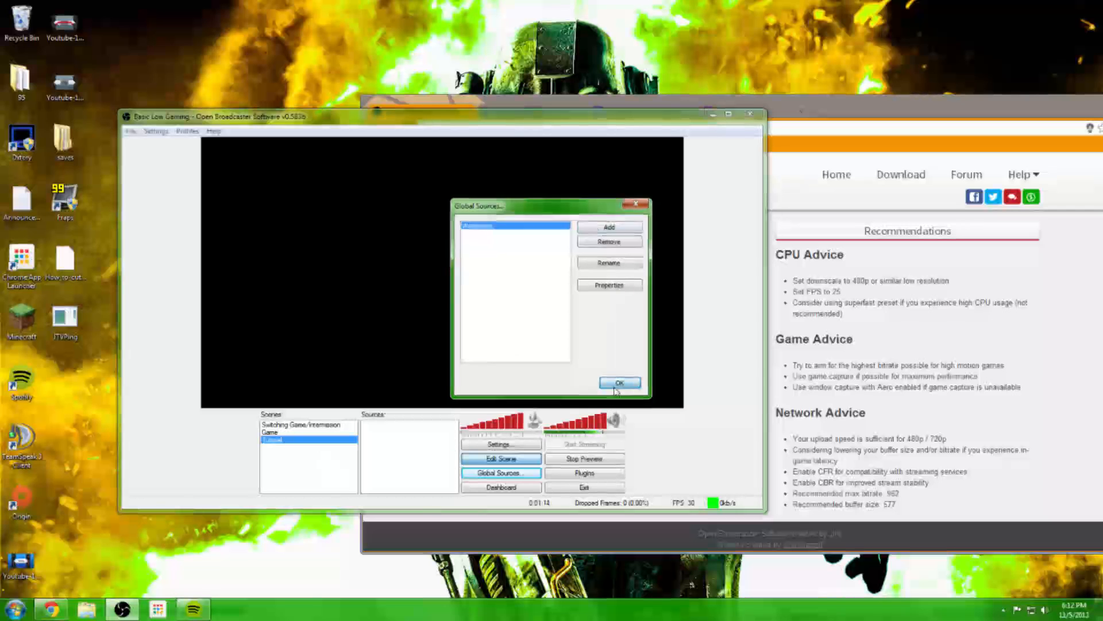
Step: Review the description of each installed plugin, ending with the per-scene volume plugin
{"action": "left_click", "coordinate": [585, 472]}
{"action": "left_click", "coordinate": [425, 222]}
{"action": "left_click", "coordinate": [429, 229]}
{"action": "left_click", "coordinate": [432, 237]}
{"action": "left_click", "coordinate": [434, 244]}
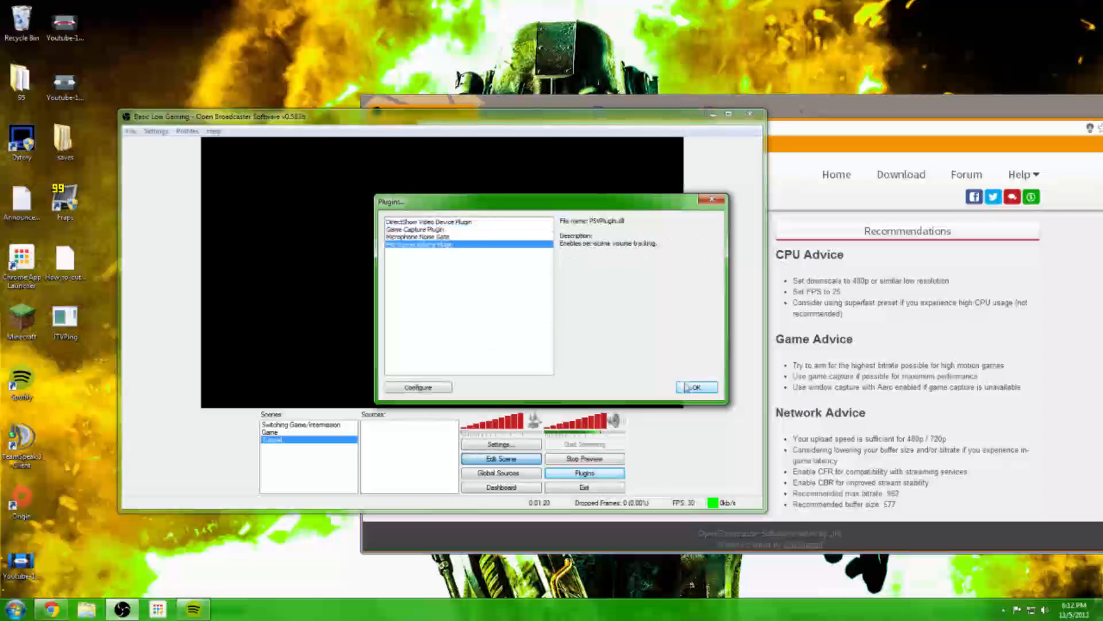
{"action": "left_click", "coordinate": [692, 388]}
{"action": "right_click", "coordinate": [396, 453]}
{"action": "mouse_move", "coordinate": [425, 458]}
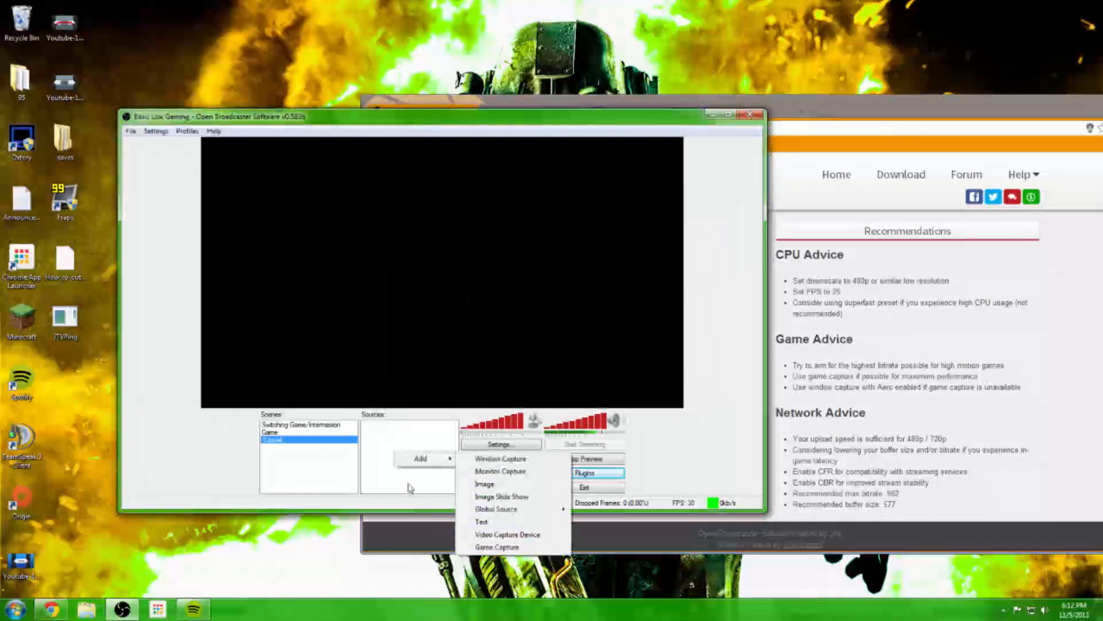
{"action": "left_click", "coordinate": [427, 481]}
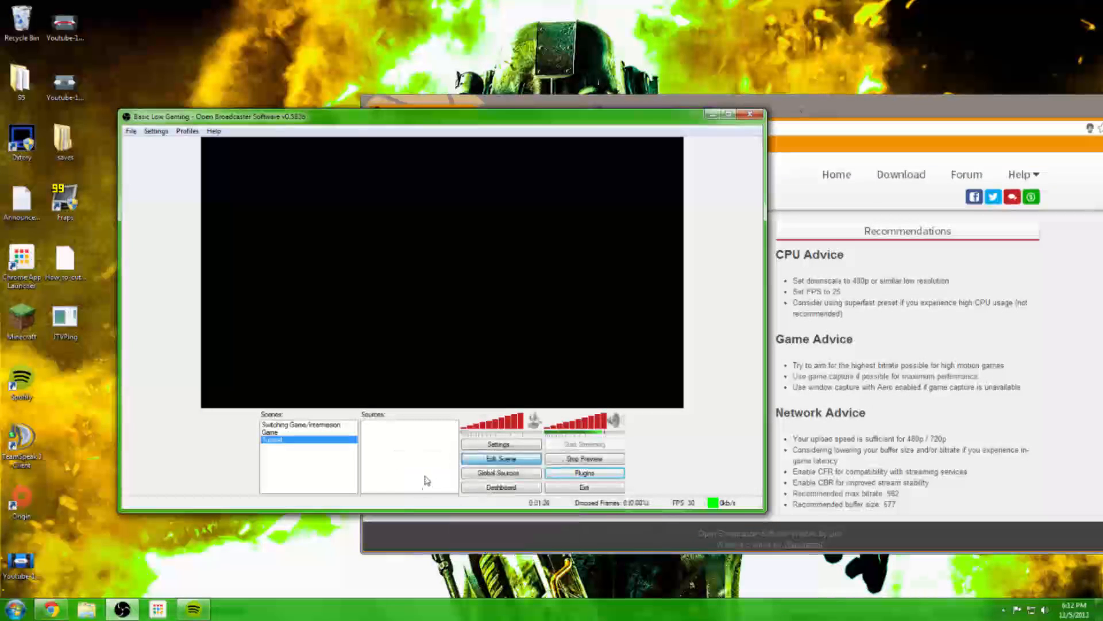
Step: Open the Twitch broadcaster dashboard from the streaming software and look over the broadcast title, video preview and chat
{"action": "left_click", "coordinate": [490, 486]}
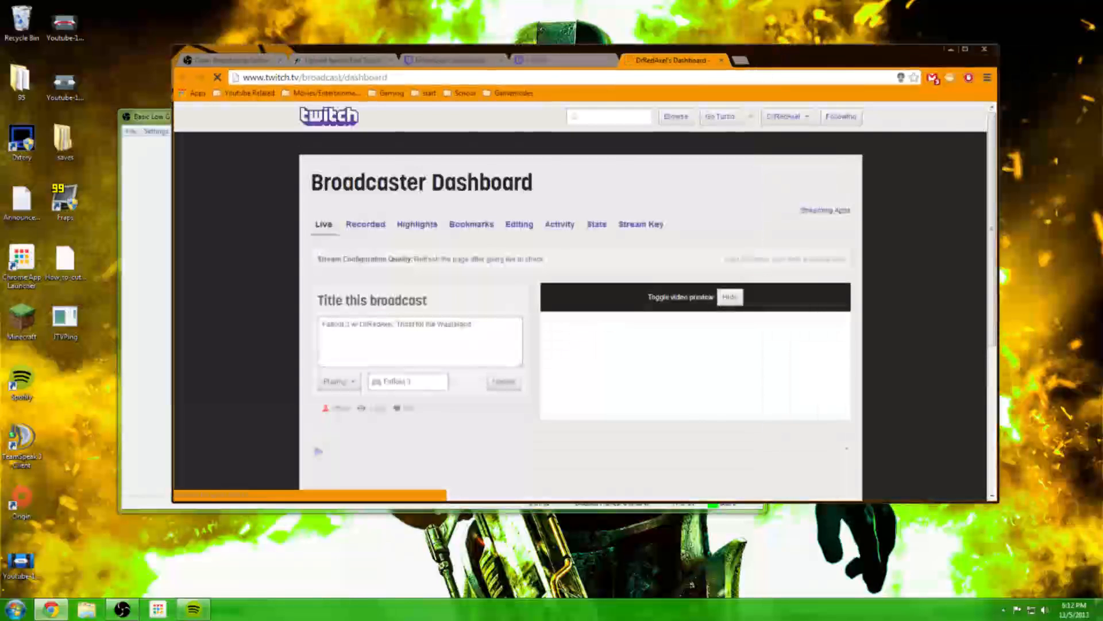
{"action": "scroll", "coordinate": [285, 337], "scroll_direction": "down", "scroll_amount": 3}
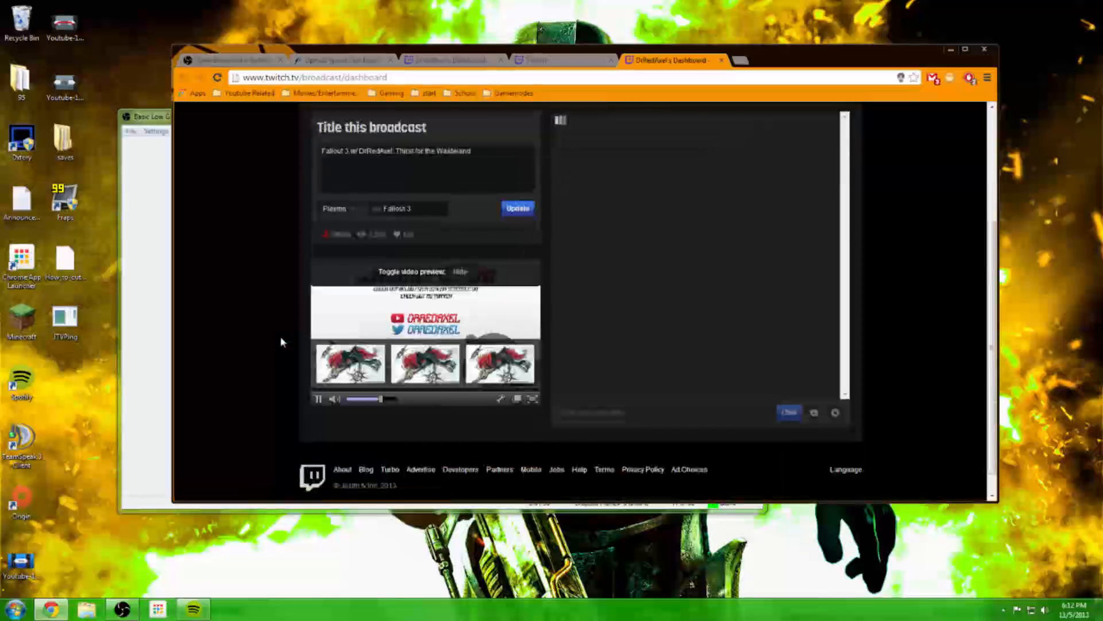
{"action": "scroll", "coordinate": [281, 340], "scroll_direction": "up", "scroll_amount": 2}
{"action": "scroll", "coordinate": [281, 341], "scroll_direction": "up", "scroll_amount": 1}
{"action": "scroll", "coordinate": [281, 341], "scroll_direction": "down", "scroll_amount": 1}
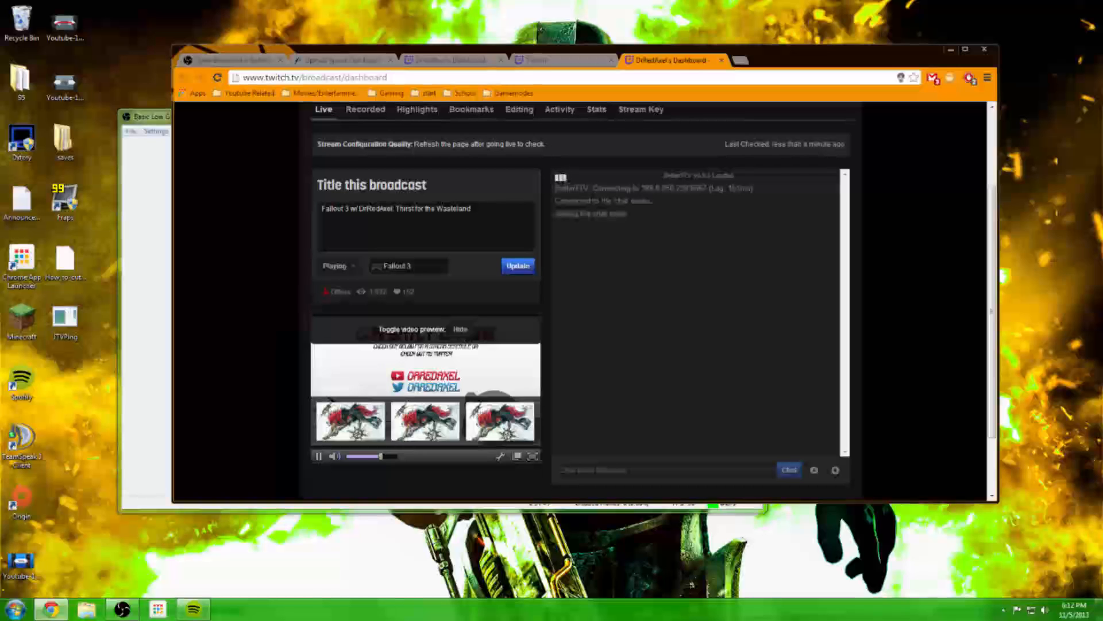
Step: Send the message BOOYAAA in the channel chat, and close the dashboard tab to return to Open Broadcaster Software
{"action": "type", "text": "a"}
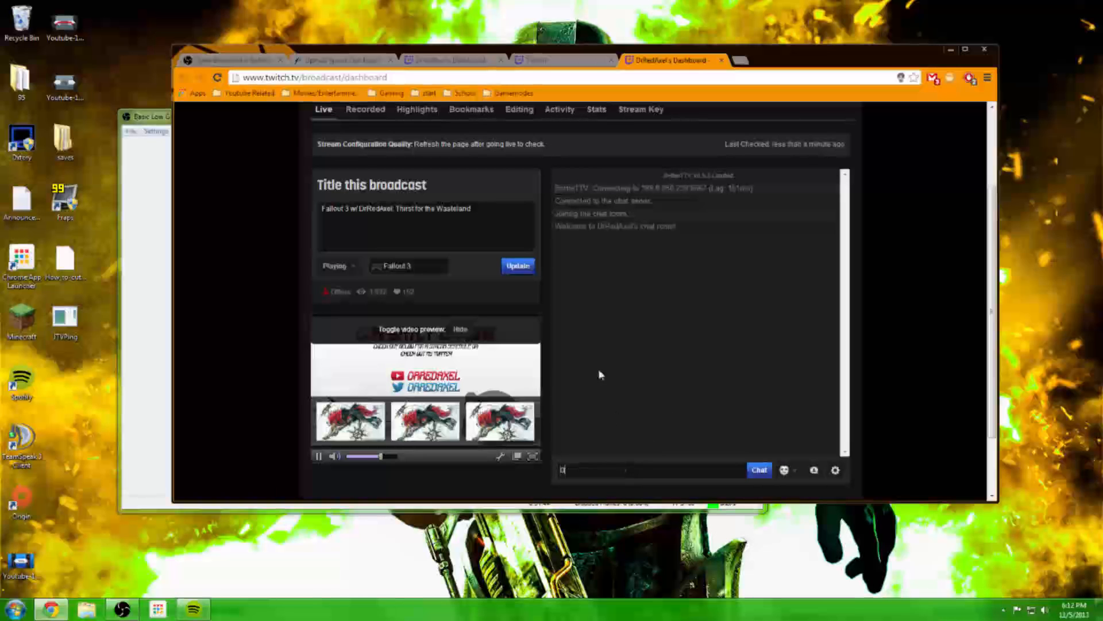
{"action": "type", "text": "OOYAAA"}
{"action": "key", "text": "Return"}
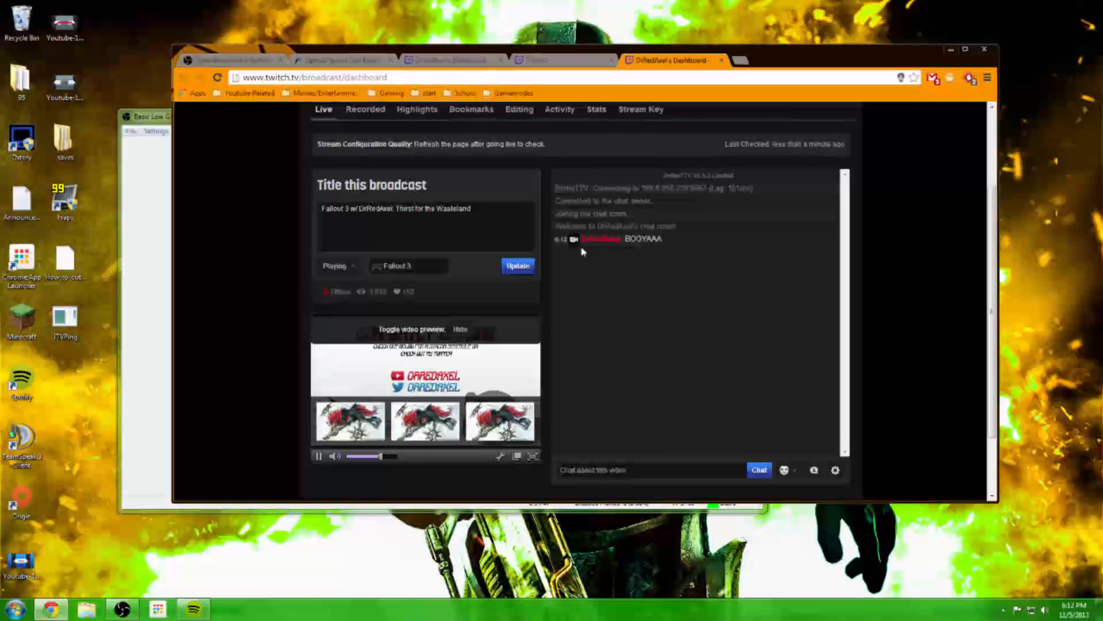
{"action": "middle_click", "coordinate": [677, 62]}
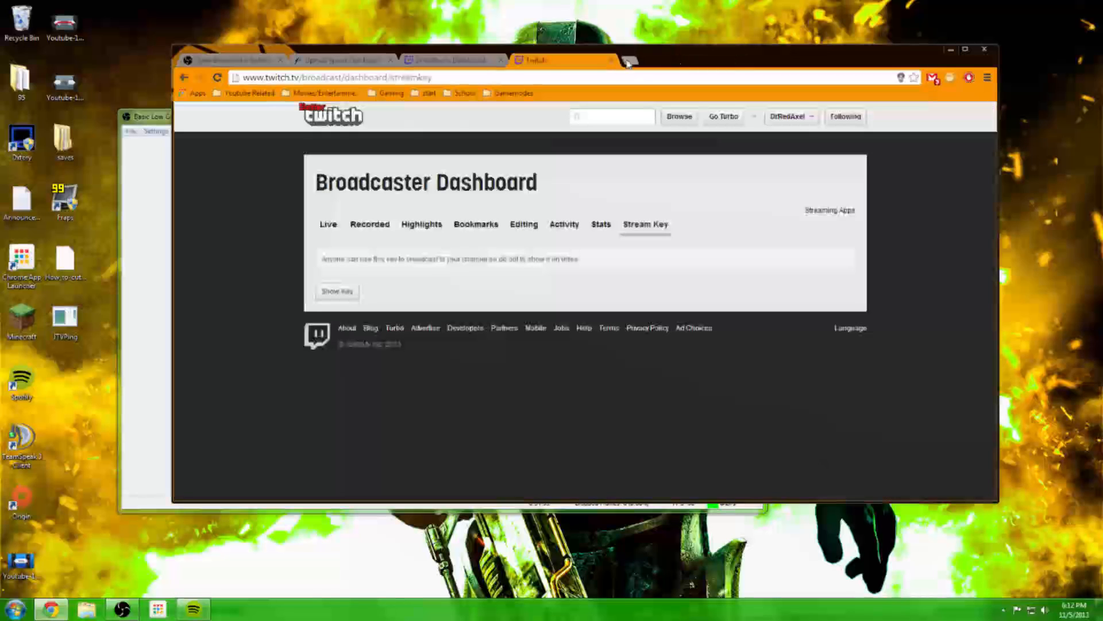
{"action": "left_click", "coordinate": [152, 364]}
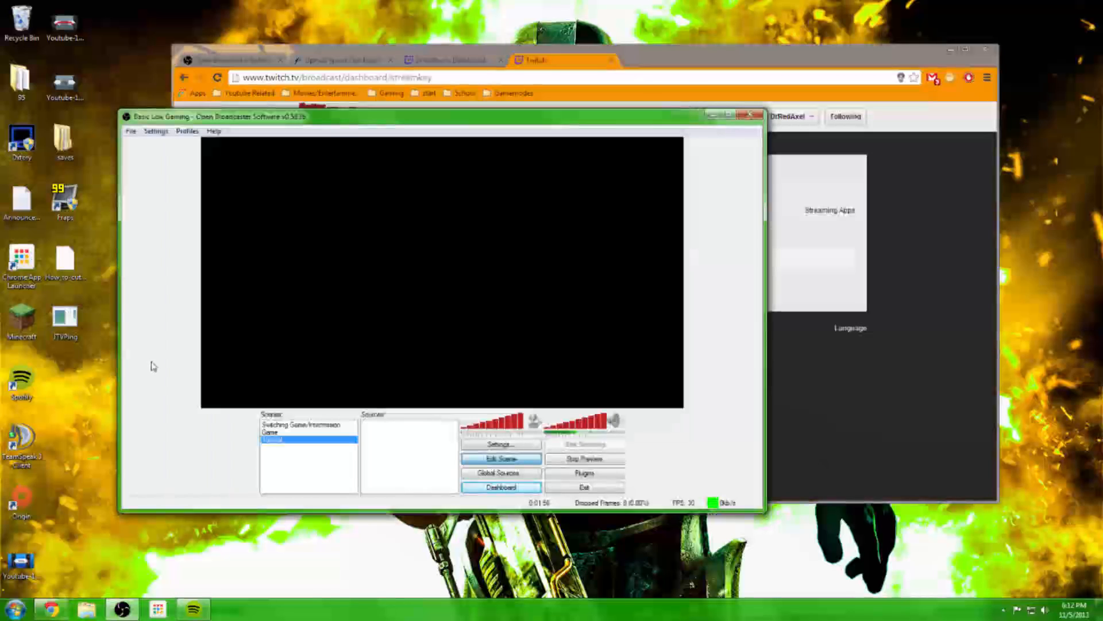
Step: Stop the stream preview and adjust the microphone and desktop volume levels for the Tutorial scene
{"action": "left_click", "coordinate": [551, 460]}
{"action": "left_click", "coordinate": [511, 425]}
{"action": "mouse_move", "coordinate": [510, 427]}
{"action": "left_mouse_down"}
{"action": "mouse_move", "coordinate": [468, 427]}
{"action": "mouse_move", "coordinate": [525, 427]}
{"action": "left_mouse_up"}
{"action": "mouse_move", "coordinate": [603, 427]}
{"action": "left_mouse_down"}
{"action": "mouse_move", "coordinate": [567, 427]}
{"action": "mouse_move", "coordinate": [602, 431]}
{"action": "left_mouse_up"}
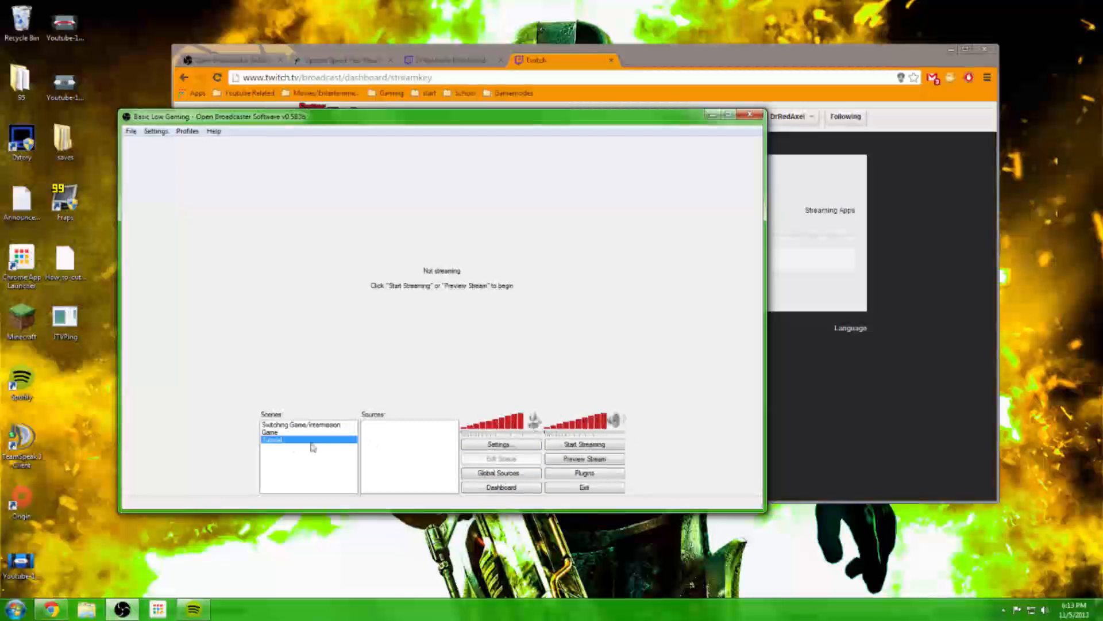
Step: Switch among the Switching Game/Intermission, Game and Tutorial scenes to compare their volume levels, ending on Switching Game/Intermission
{"action": "left_click", "coordinate": [283, 426]}
{"action": "left_click", "coordinate": [281, 433]}
{"action": "left_click", "coordinate": [280, 441]}
{"action": "left_click", "coordinate": [284, 425]}
{"action": "left_click", "coordinate": [281, 433]}
{"action": "left_click", "coordinate": [281, 440]}
{"action": "left_click", "coordinate": [298, 426]}
{"action": "left_click", "coordinate": [289, 442]}
{"action": "left_click", "coordinate": [290, 425]}
Step: Enable Per-Scene Volume Tracking in the configuration of the per-scene volume plugin
{"action": "left_click", "coordinate": [580, 473]}
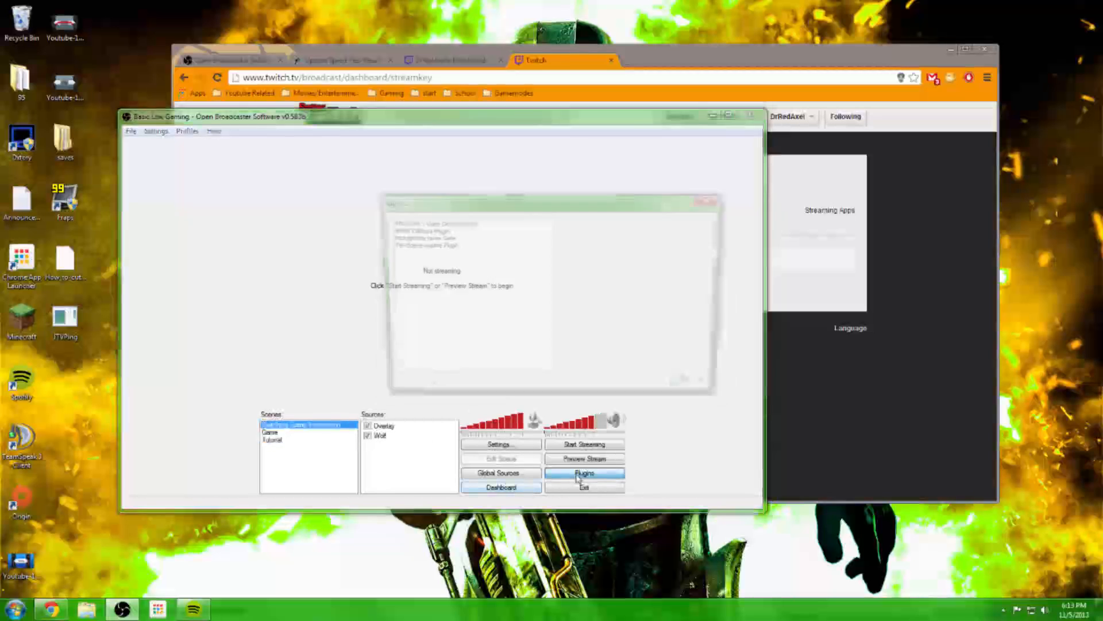
{"action": "left_click", "coordinate": [408, 244]}
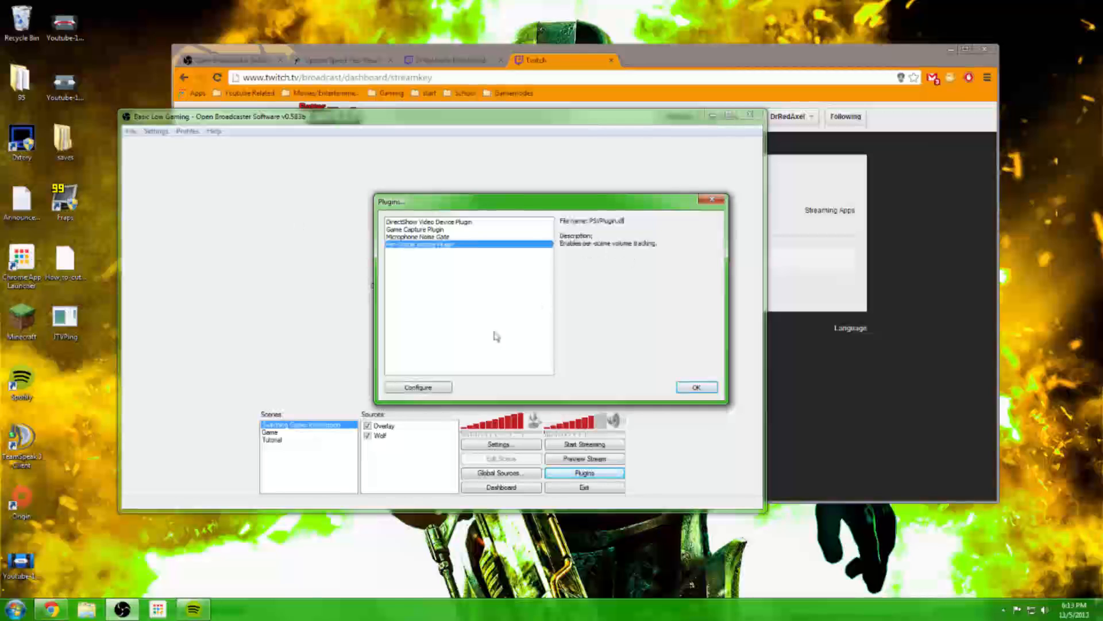
{"action": "left_click", "coordinate": [403, 388]}
{"action": "left_click", "coordinate": [390, 236]}
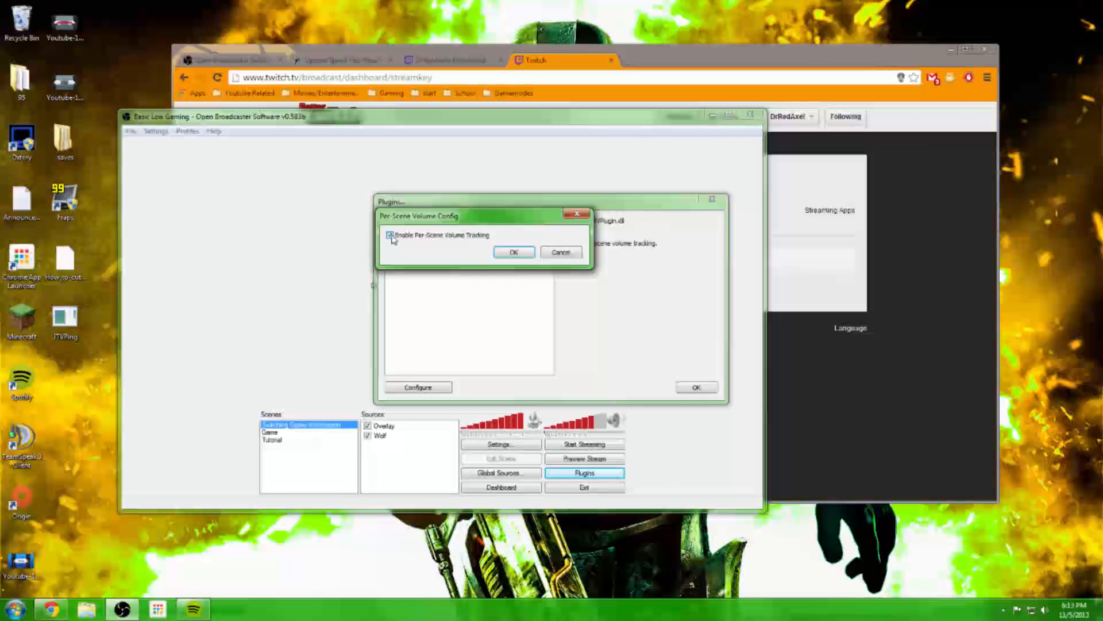
{"action": "left_click", "coordinate": [515, 253]}
{"action": "left_click", "coordinate": [696, 387]}
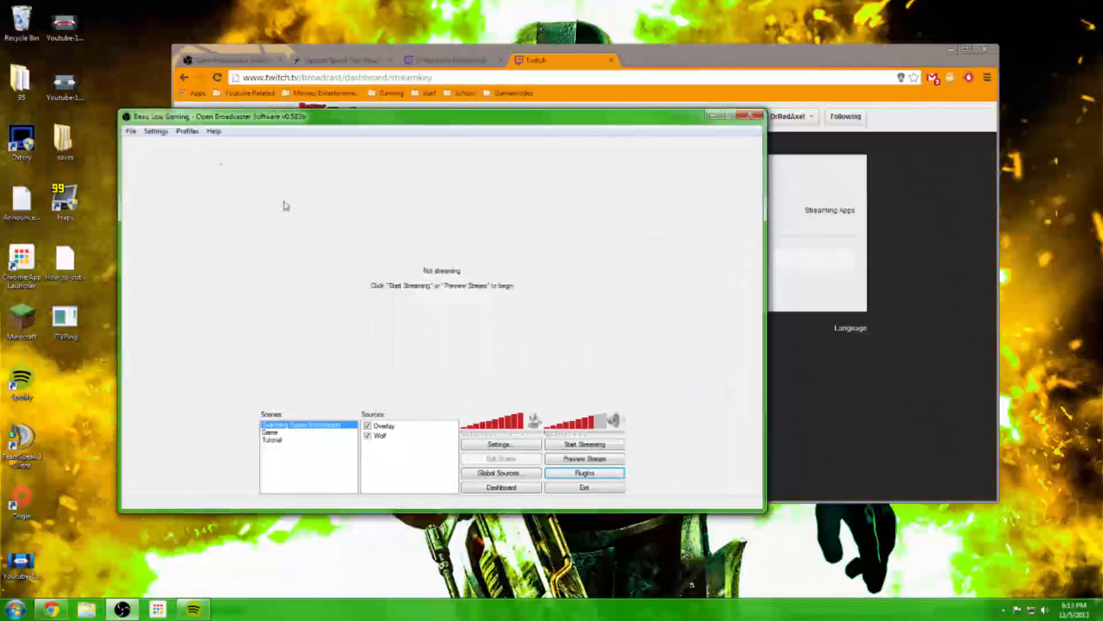
Step: Display the stream in Fullscreen Preview Mode
{"action": "left_click", "coordinate": [156, 131]}
{"action": "left_click", "coordinate": [176, 173]}
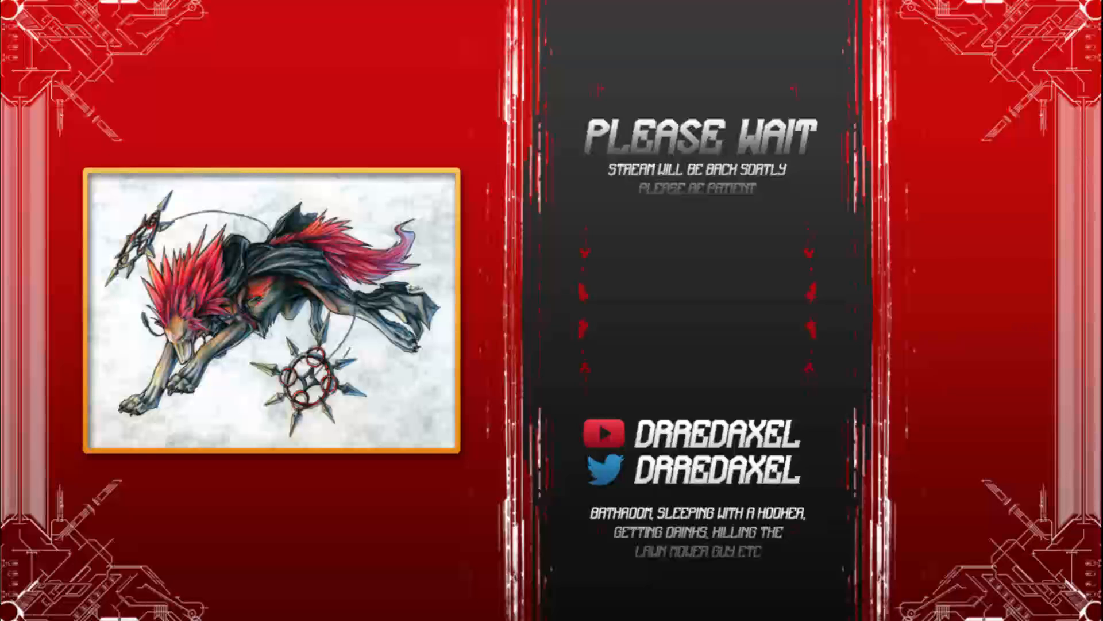